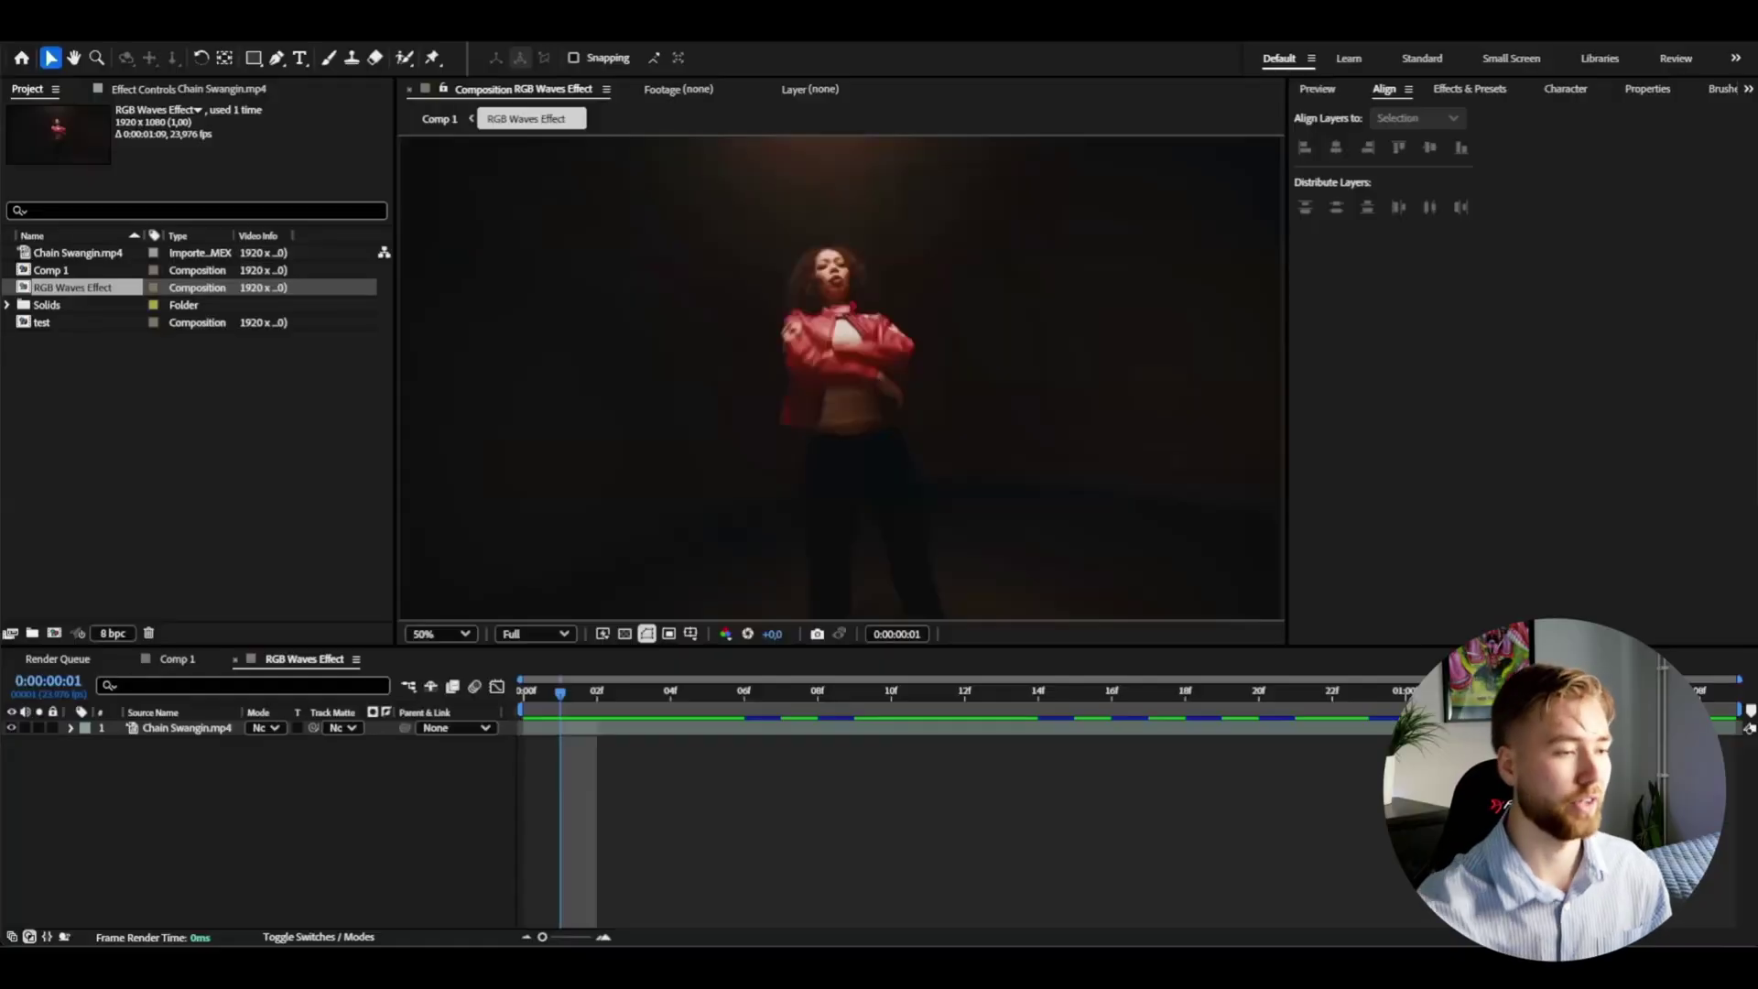
# Step: Focus the Timeline of the RGB Waves Effect composition holding Chain Swangin.mp4
pyautogui.click(570, 703)
# Step: Scrub through frames 6 to 13 to check the dancer's motion, then select the Chain Swangin.mp4 layer
pyautogui.moveTo(570, 703); pyautogui.dragTo(802, 706)
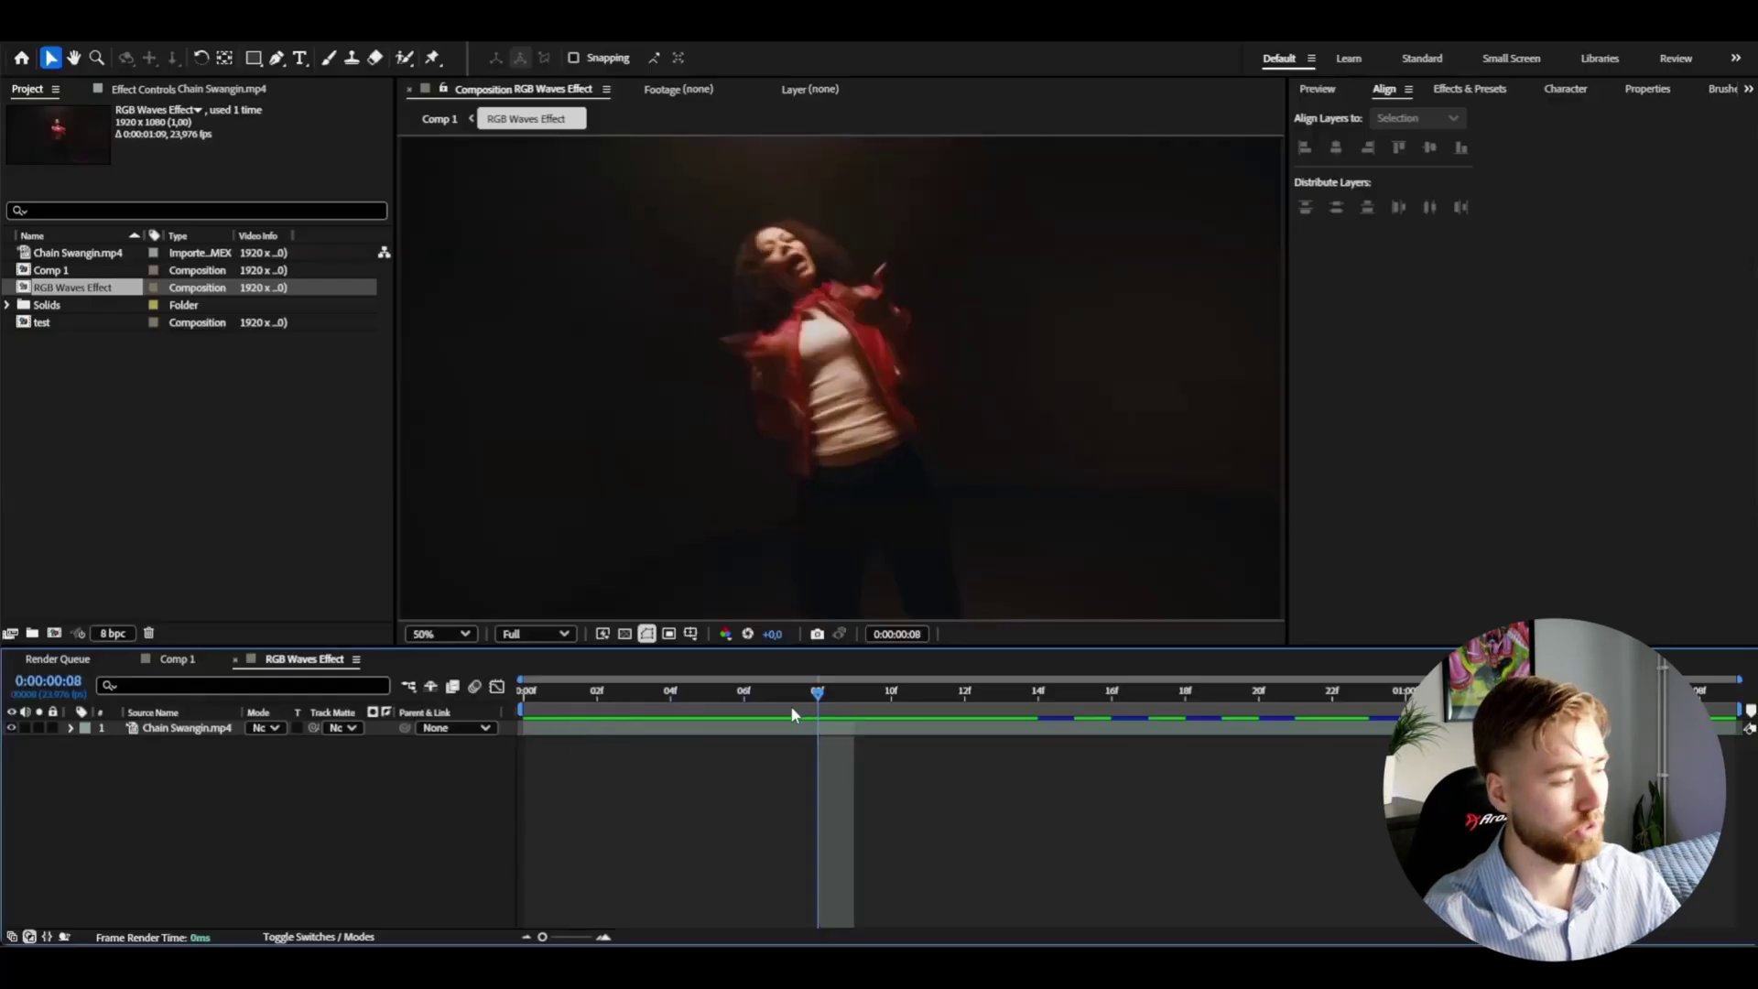
pyautogui.click(739, 709)
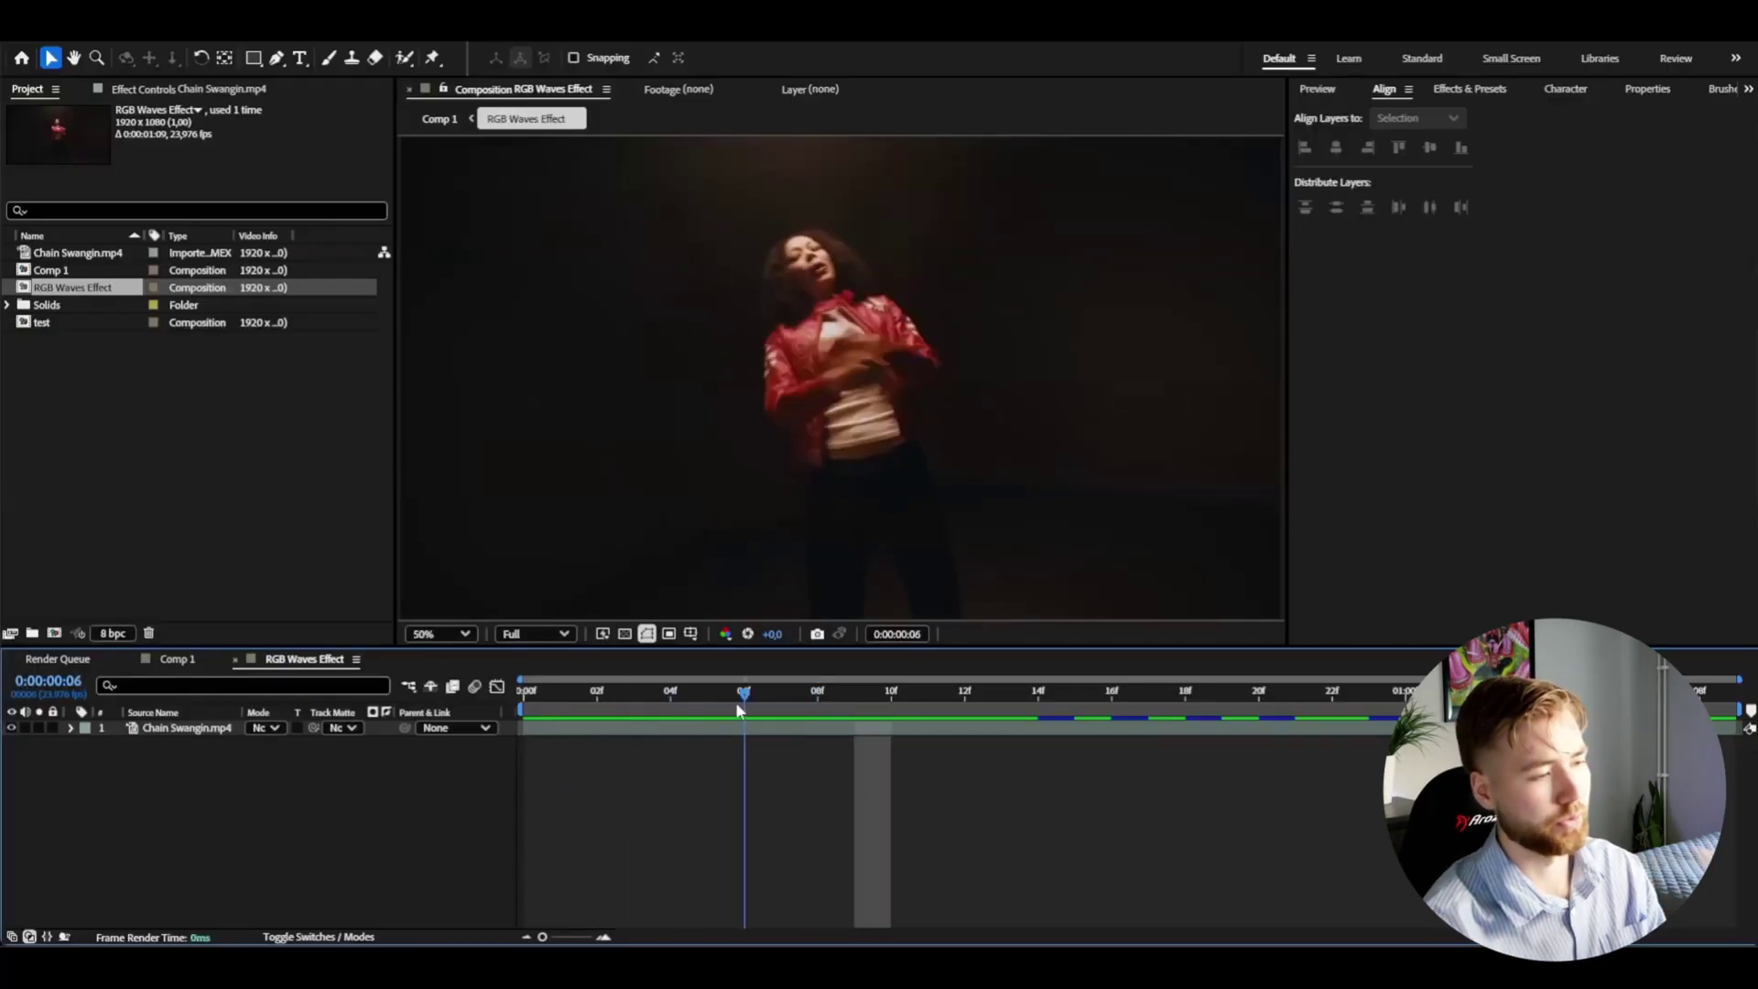
pyautogui.moveTo(740, 709); pyautogui.dragTo(1008, 707)
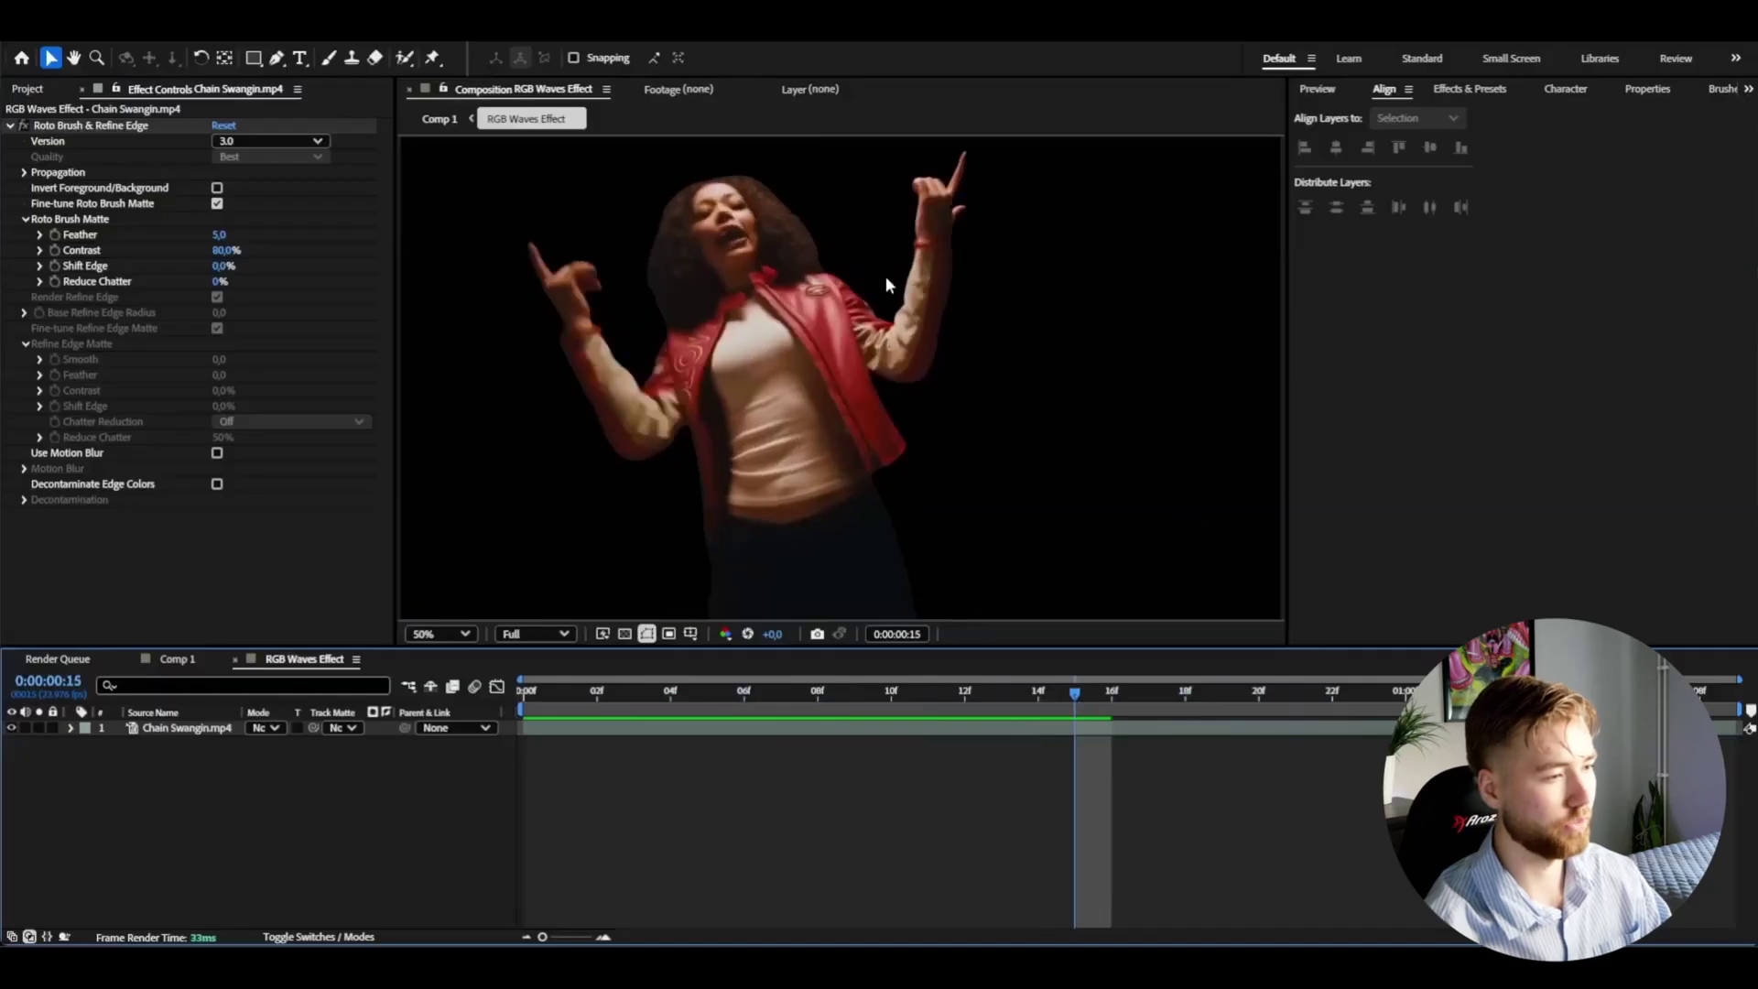
pyautogui.click(169, 730)
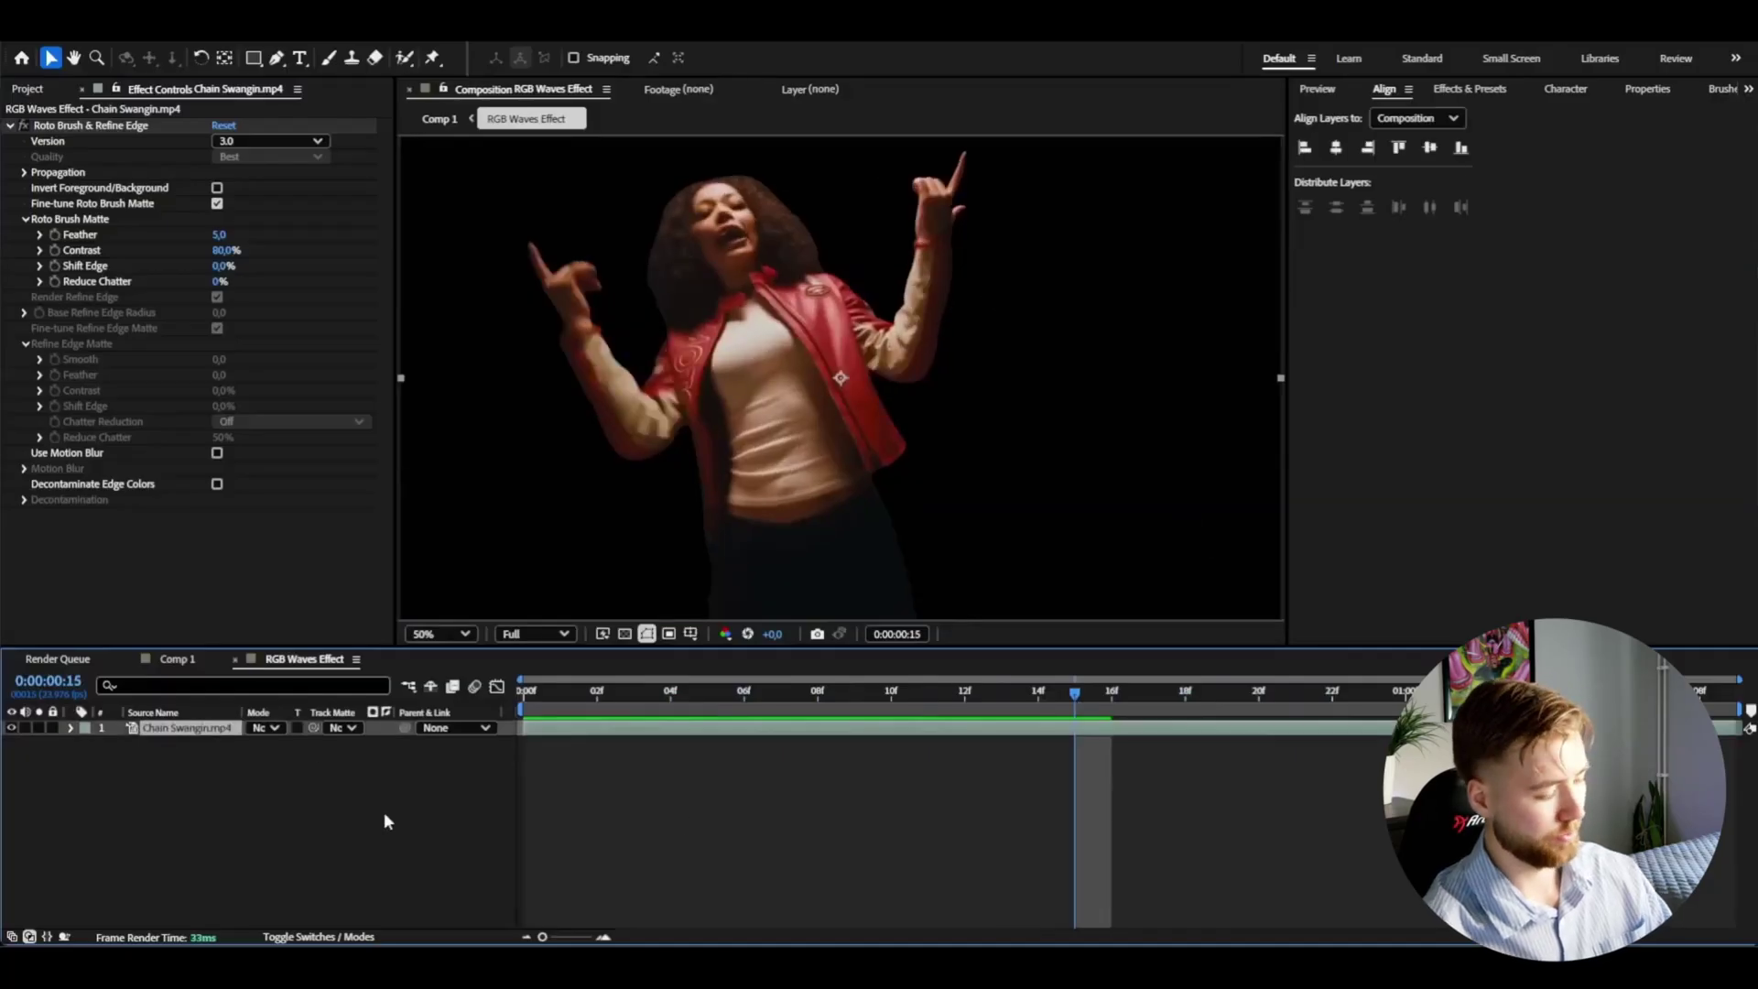
# Step: Duplicate the dancer layer twice and rename the bottom copy 'bg'
pyautogui.hotkey('ctrl', 'd')
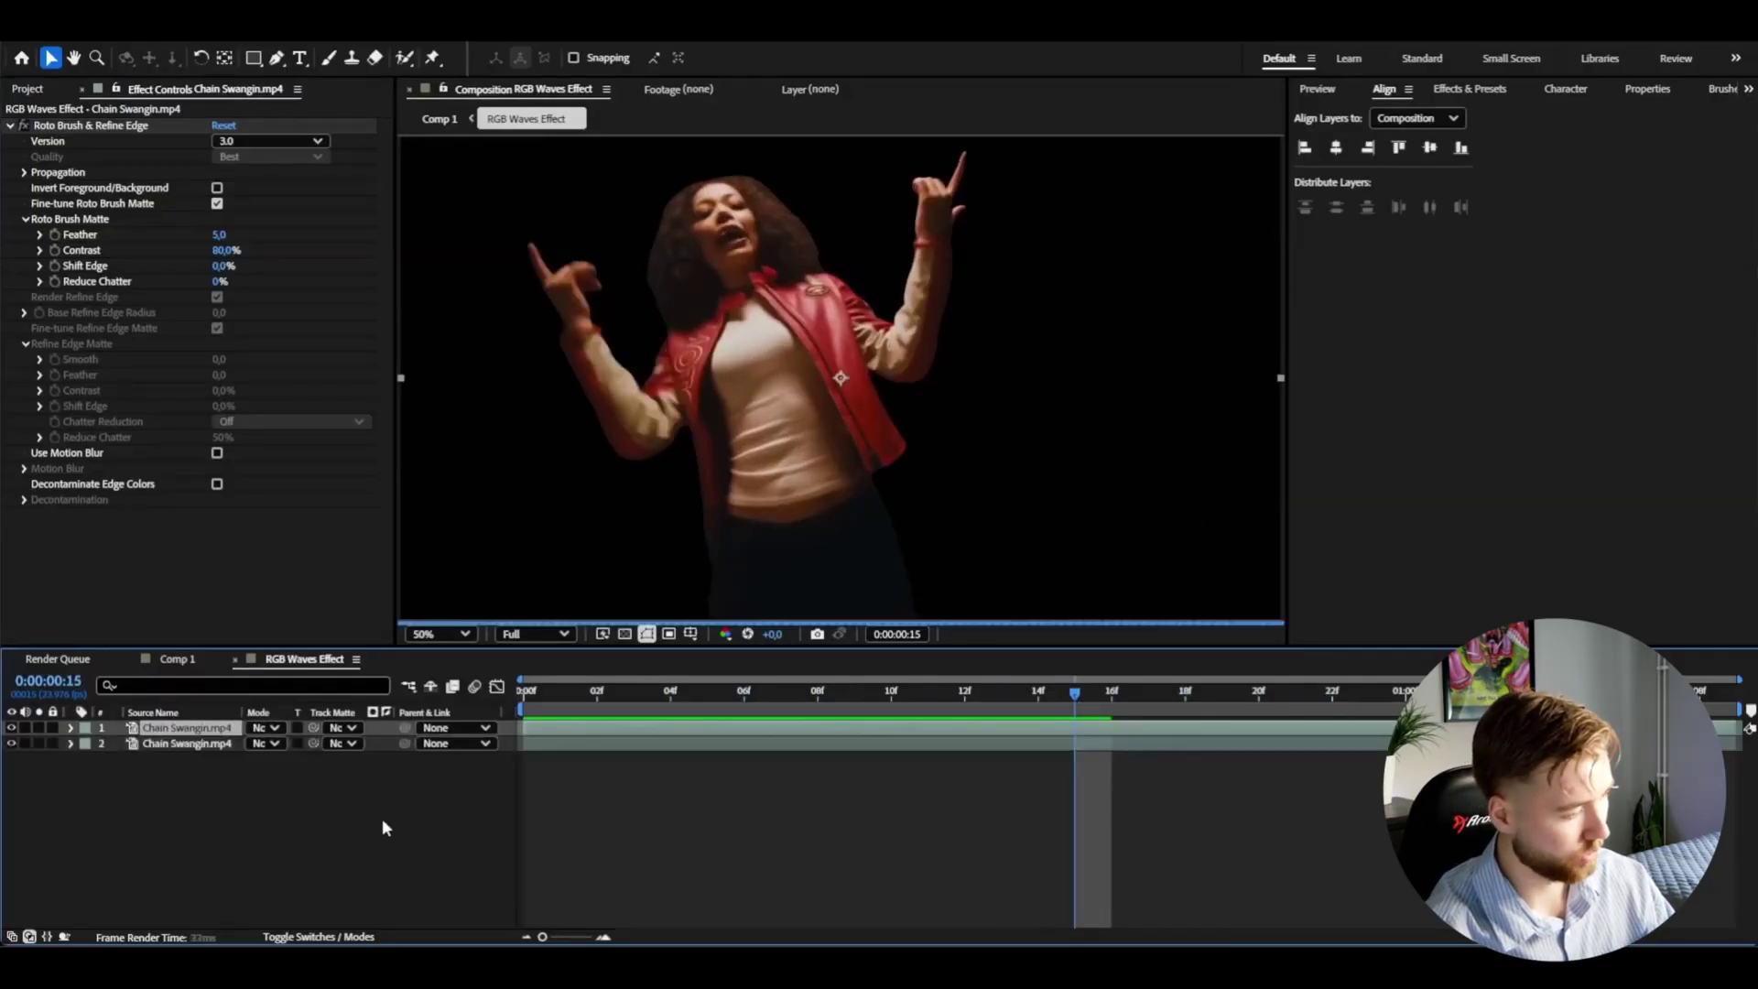
pyautogui.hotkey('ctrl', 'd')
pyautogui.click(210, 758)
pyautogui.press('Return')
pyautogui.write('bg')
pyautogui.press('Return')
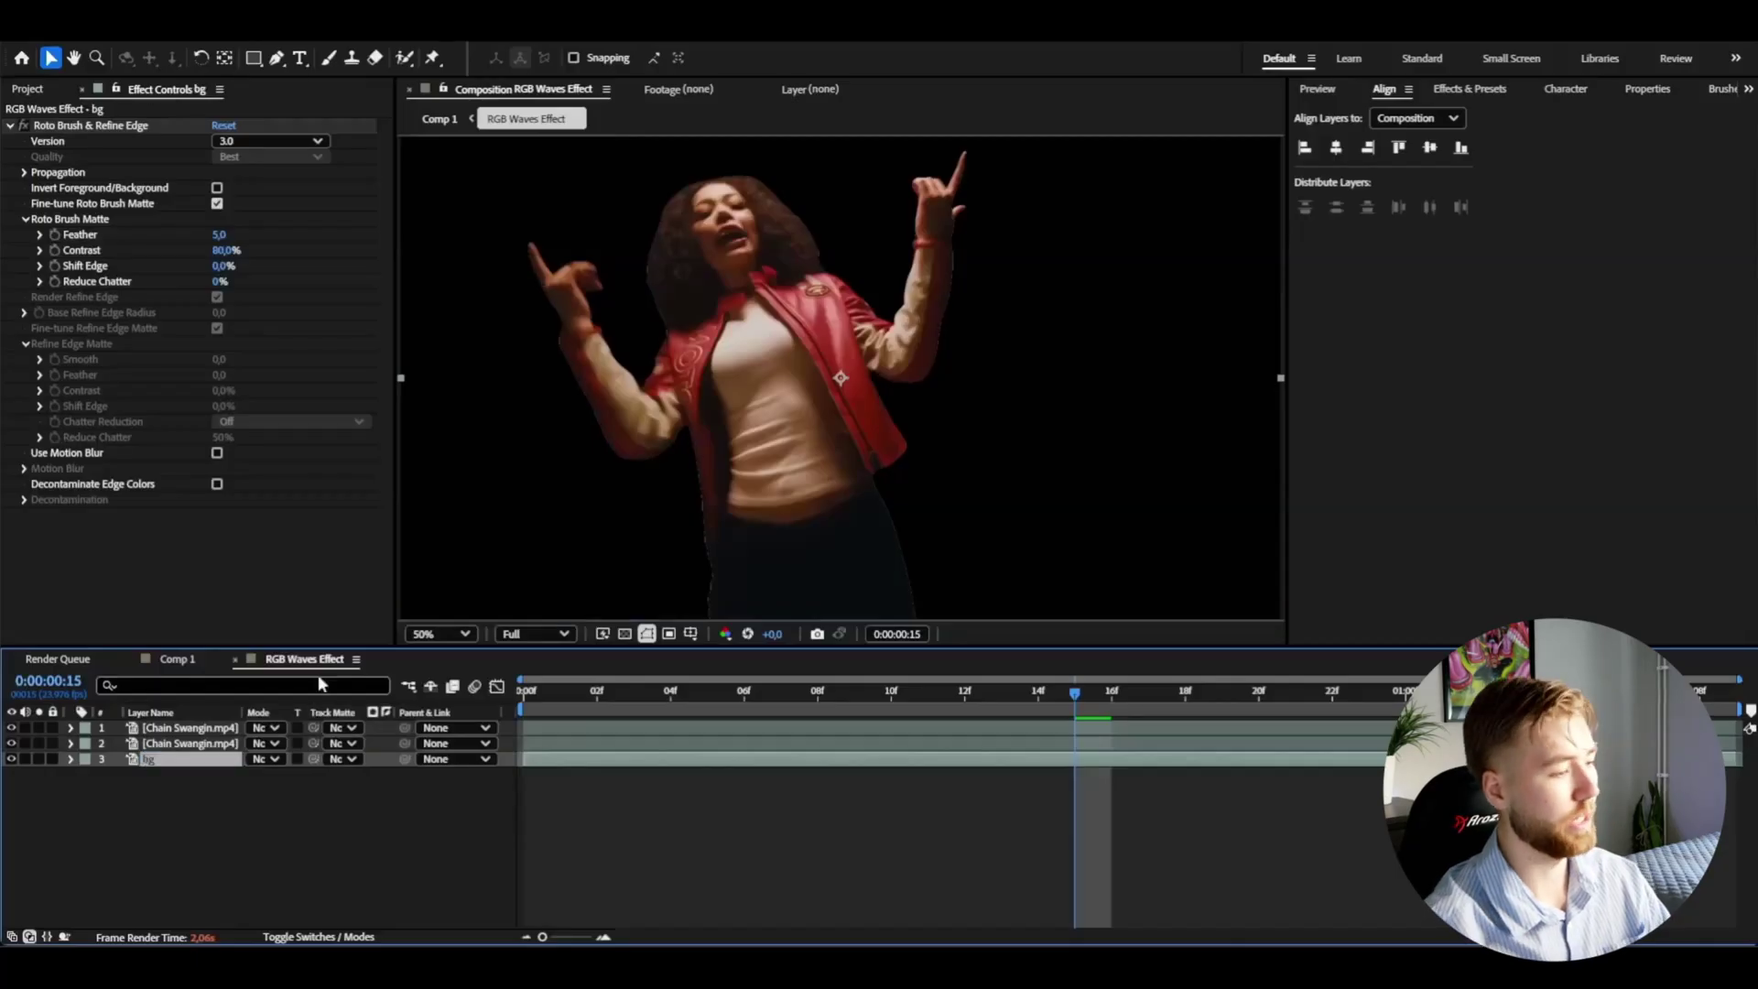
pyautogui.click(190, 882)
# Step: Remove Roto Brush & Refine Edge from bg and move the roto layer to frame 5
pyautogui.click(178, 760)
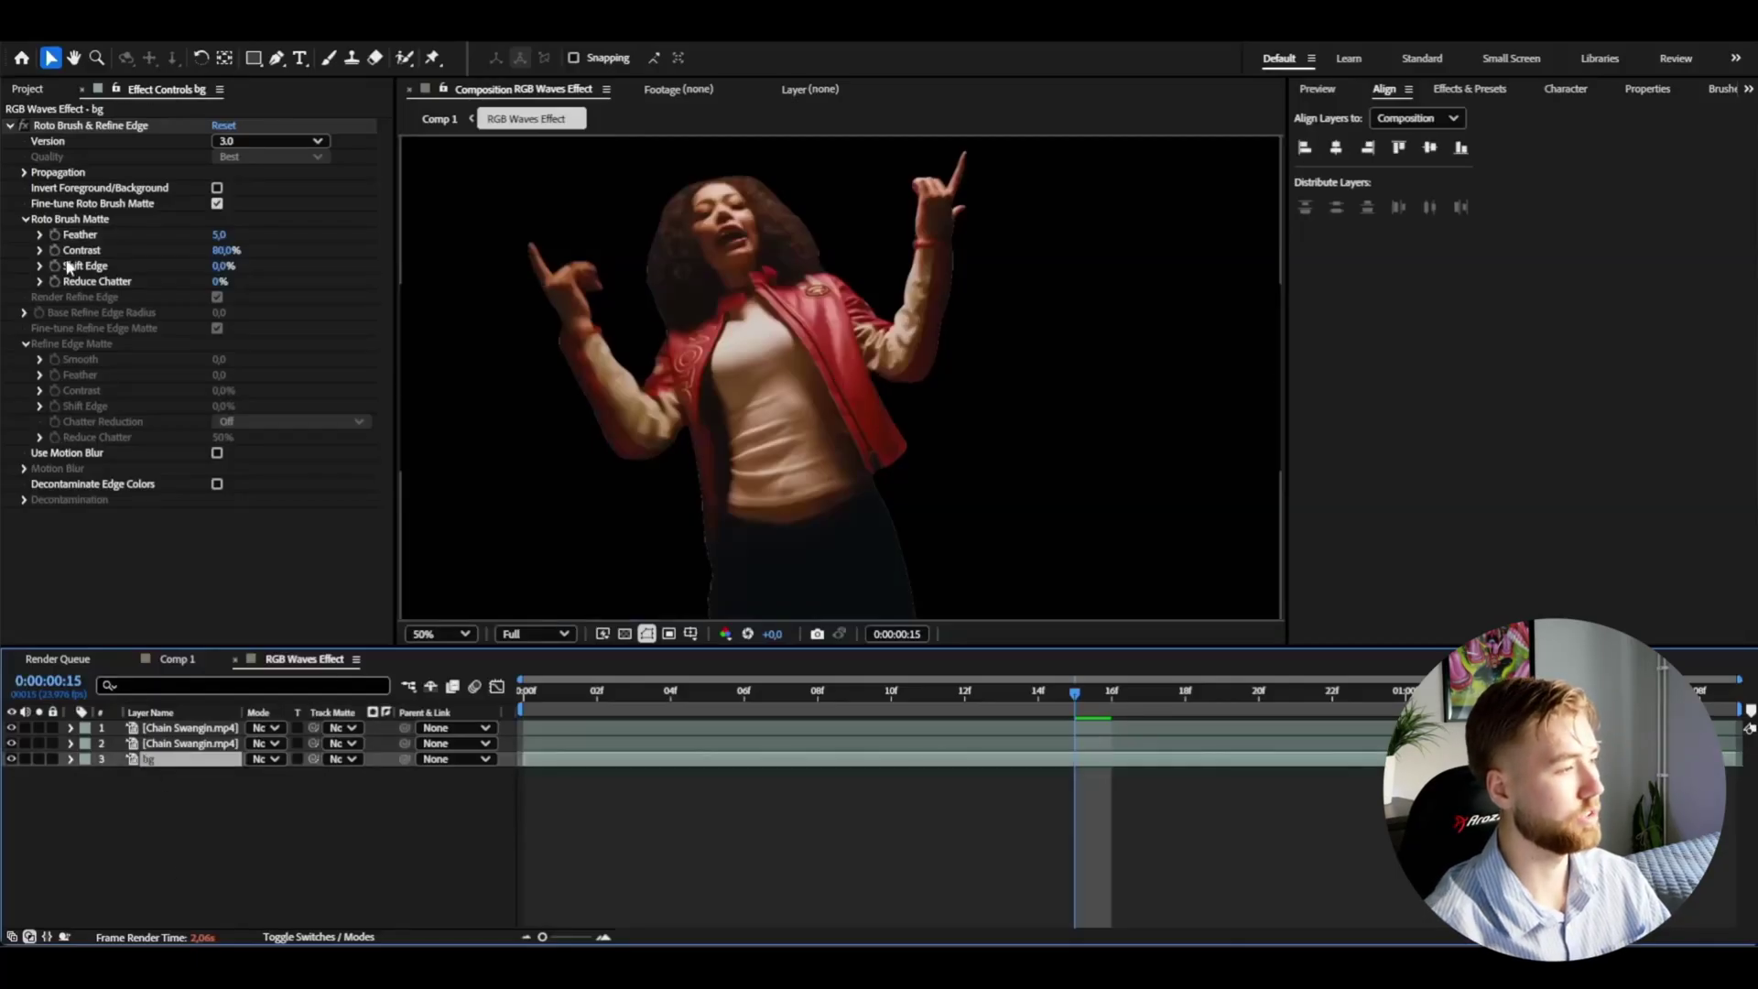
pyautogui.click(28, 127)
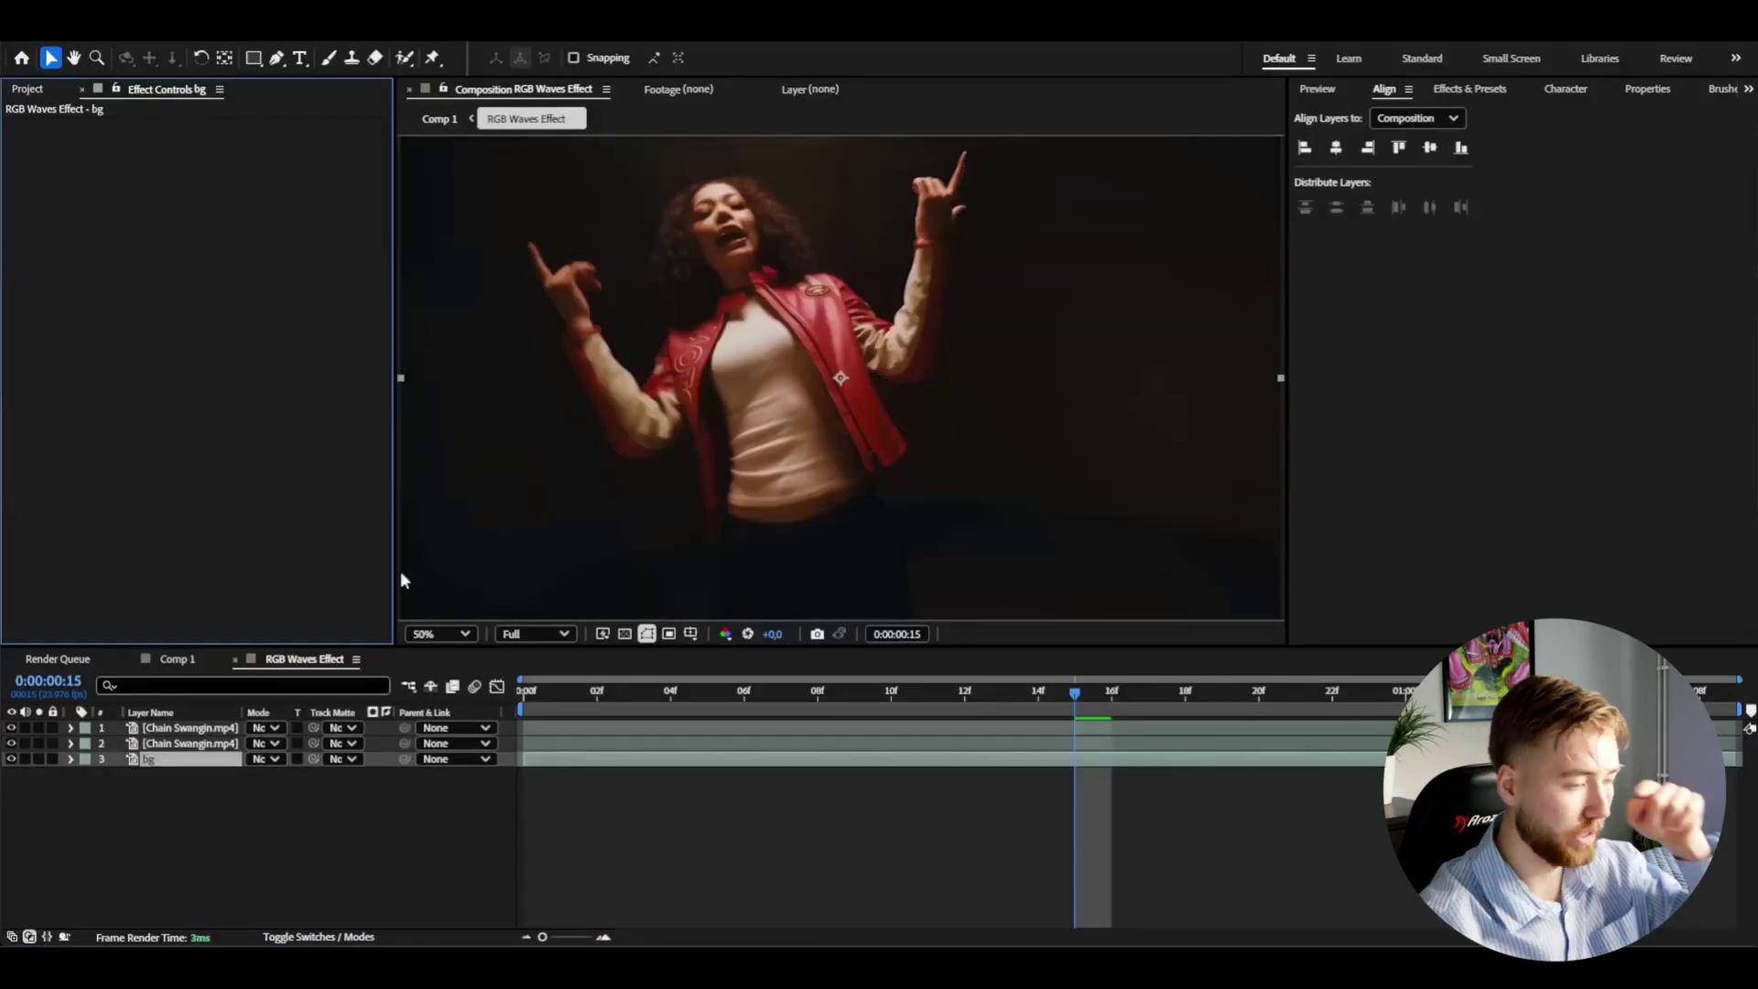
pyautogui.click(636, 695)
pyautogui.moveTo(635, 695); pyautogui.dragTo(709, 693)
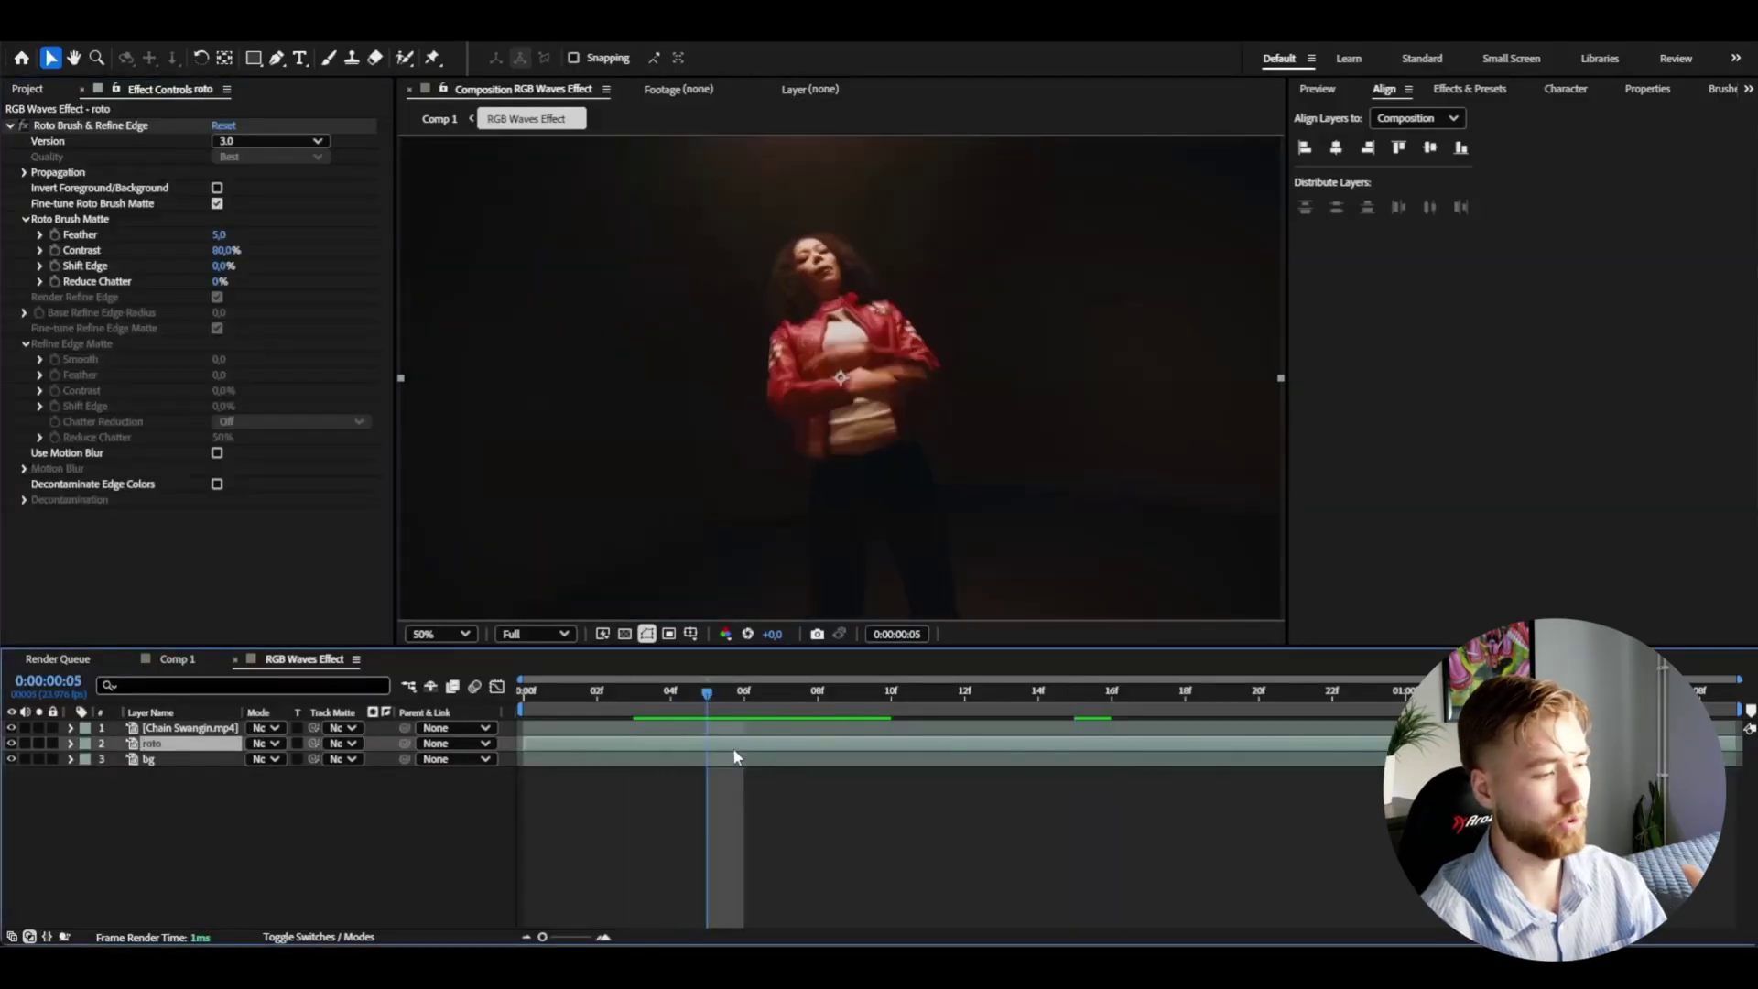
# Step: Rename the top layer 'effect', return to the first frame, and paste S_Flicker onto it
pyautogui.rightClick(182, 728)
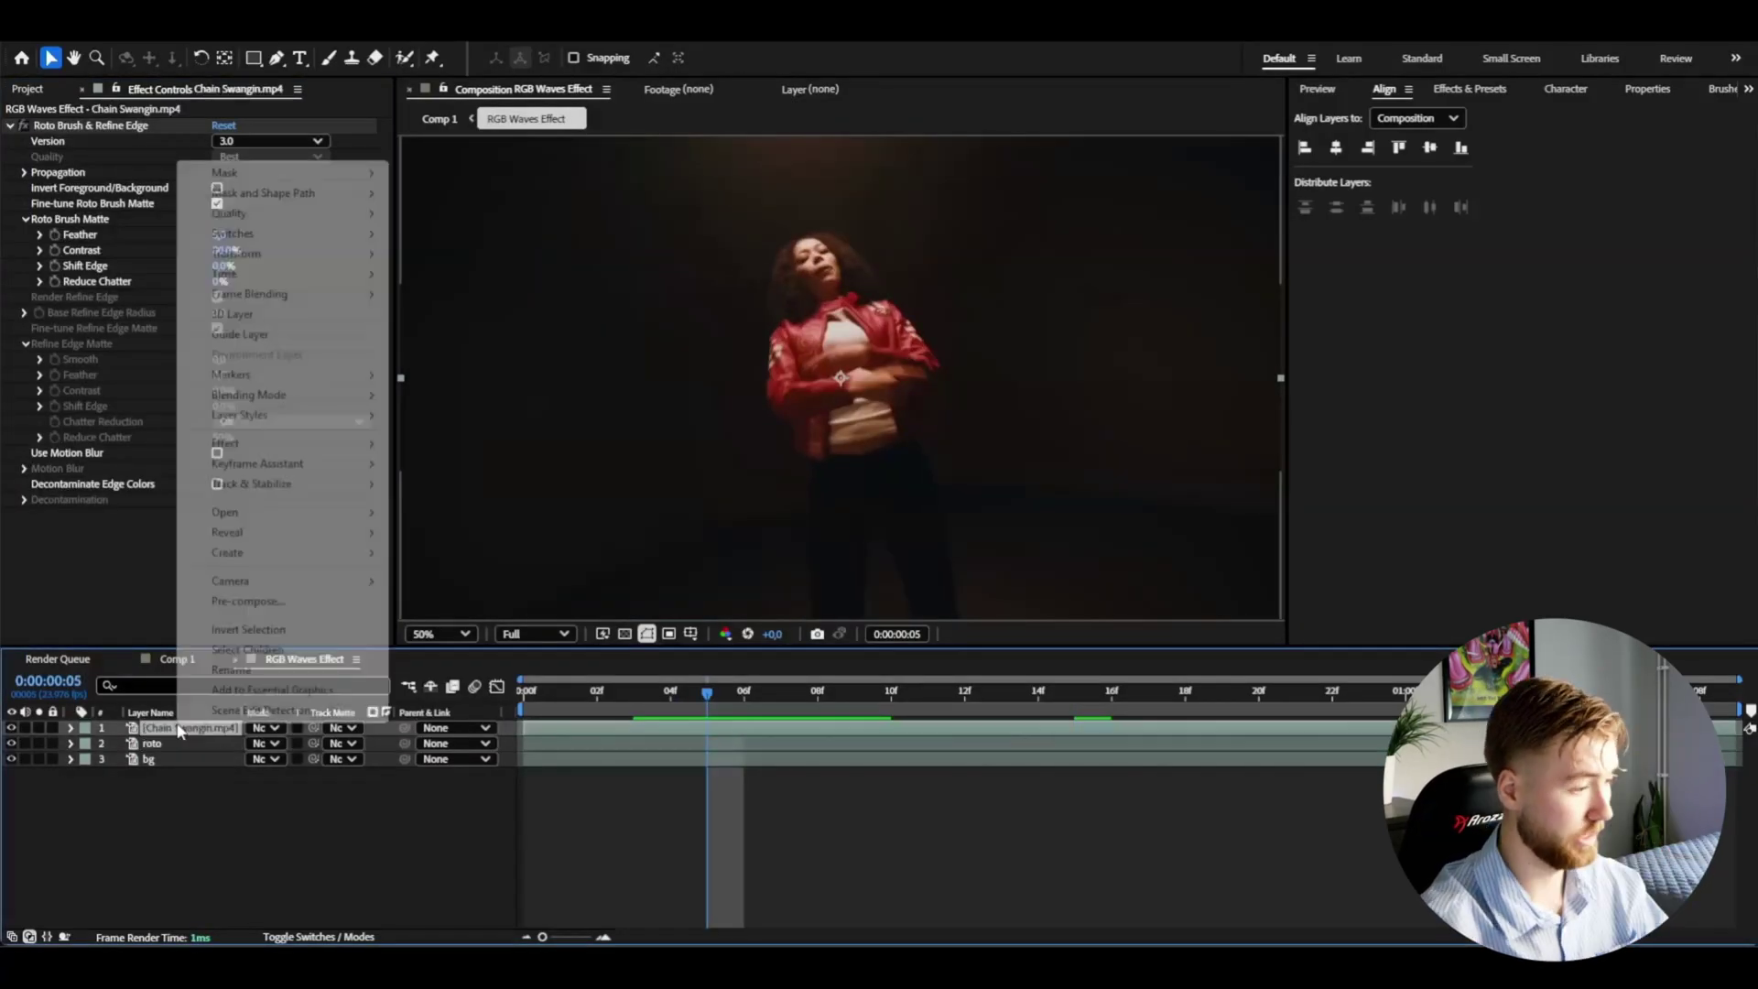
pyautogui.click(265, 692)
pyautogui.write('effect')
pyautogui.press('Return')
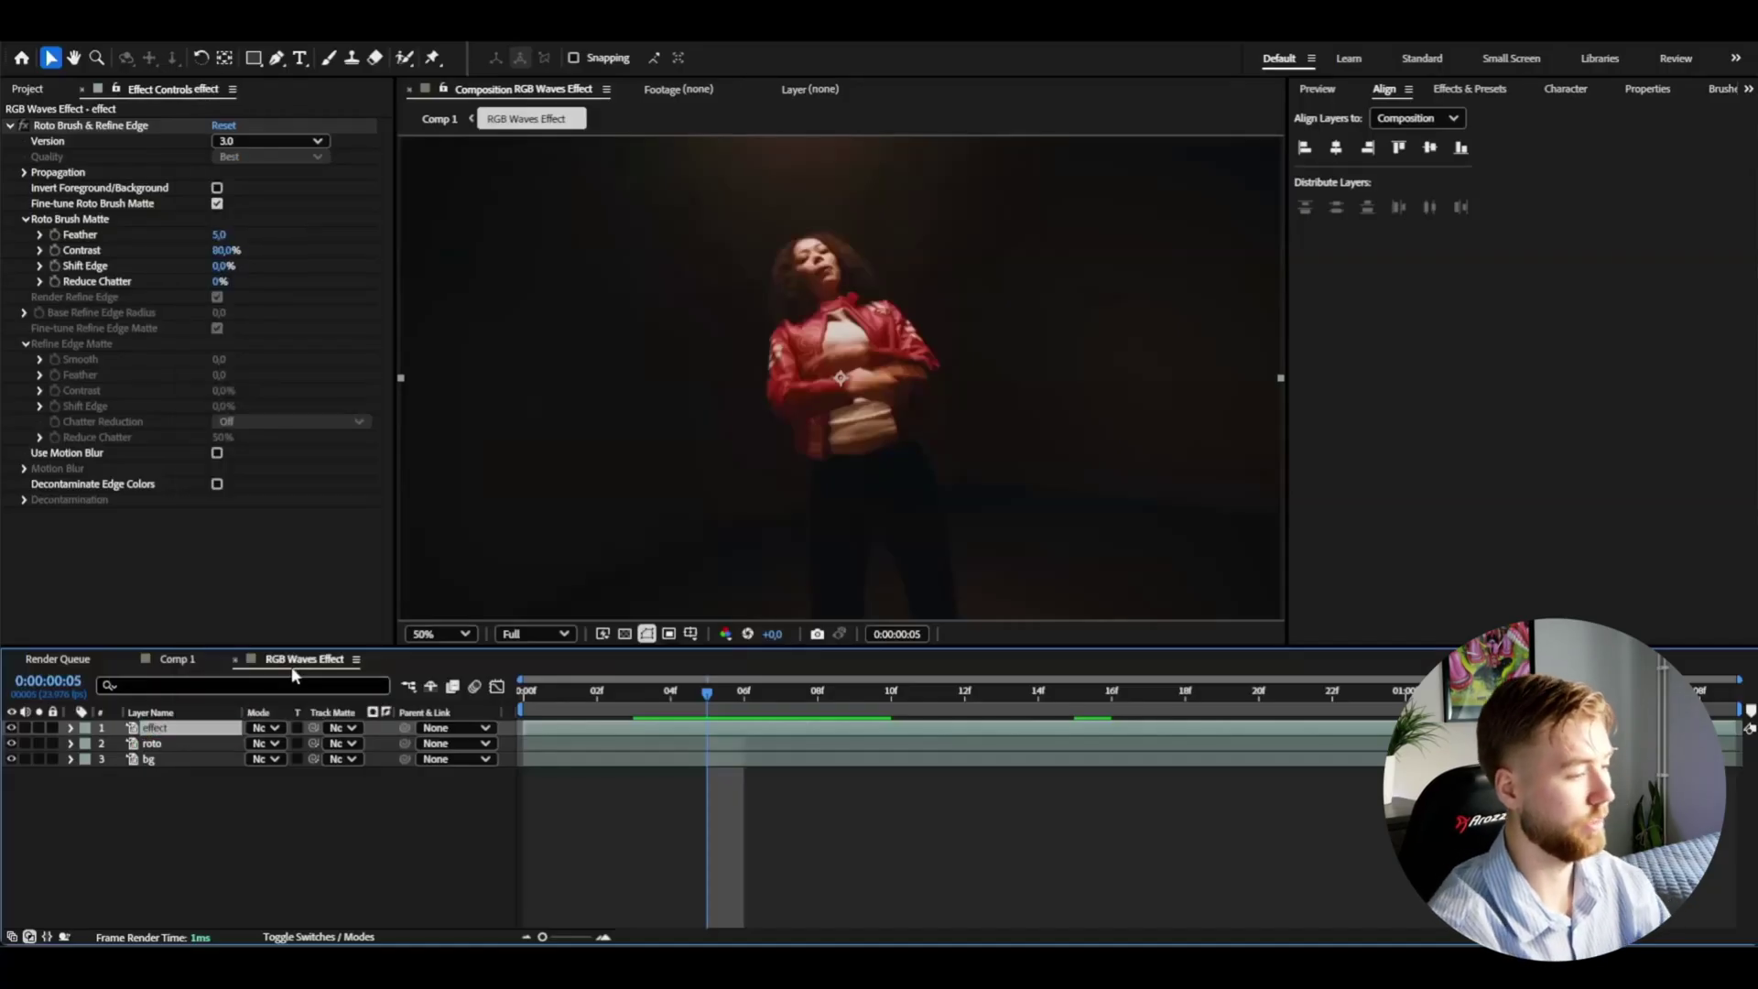
pyautogui.press('Home')
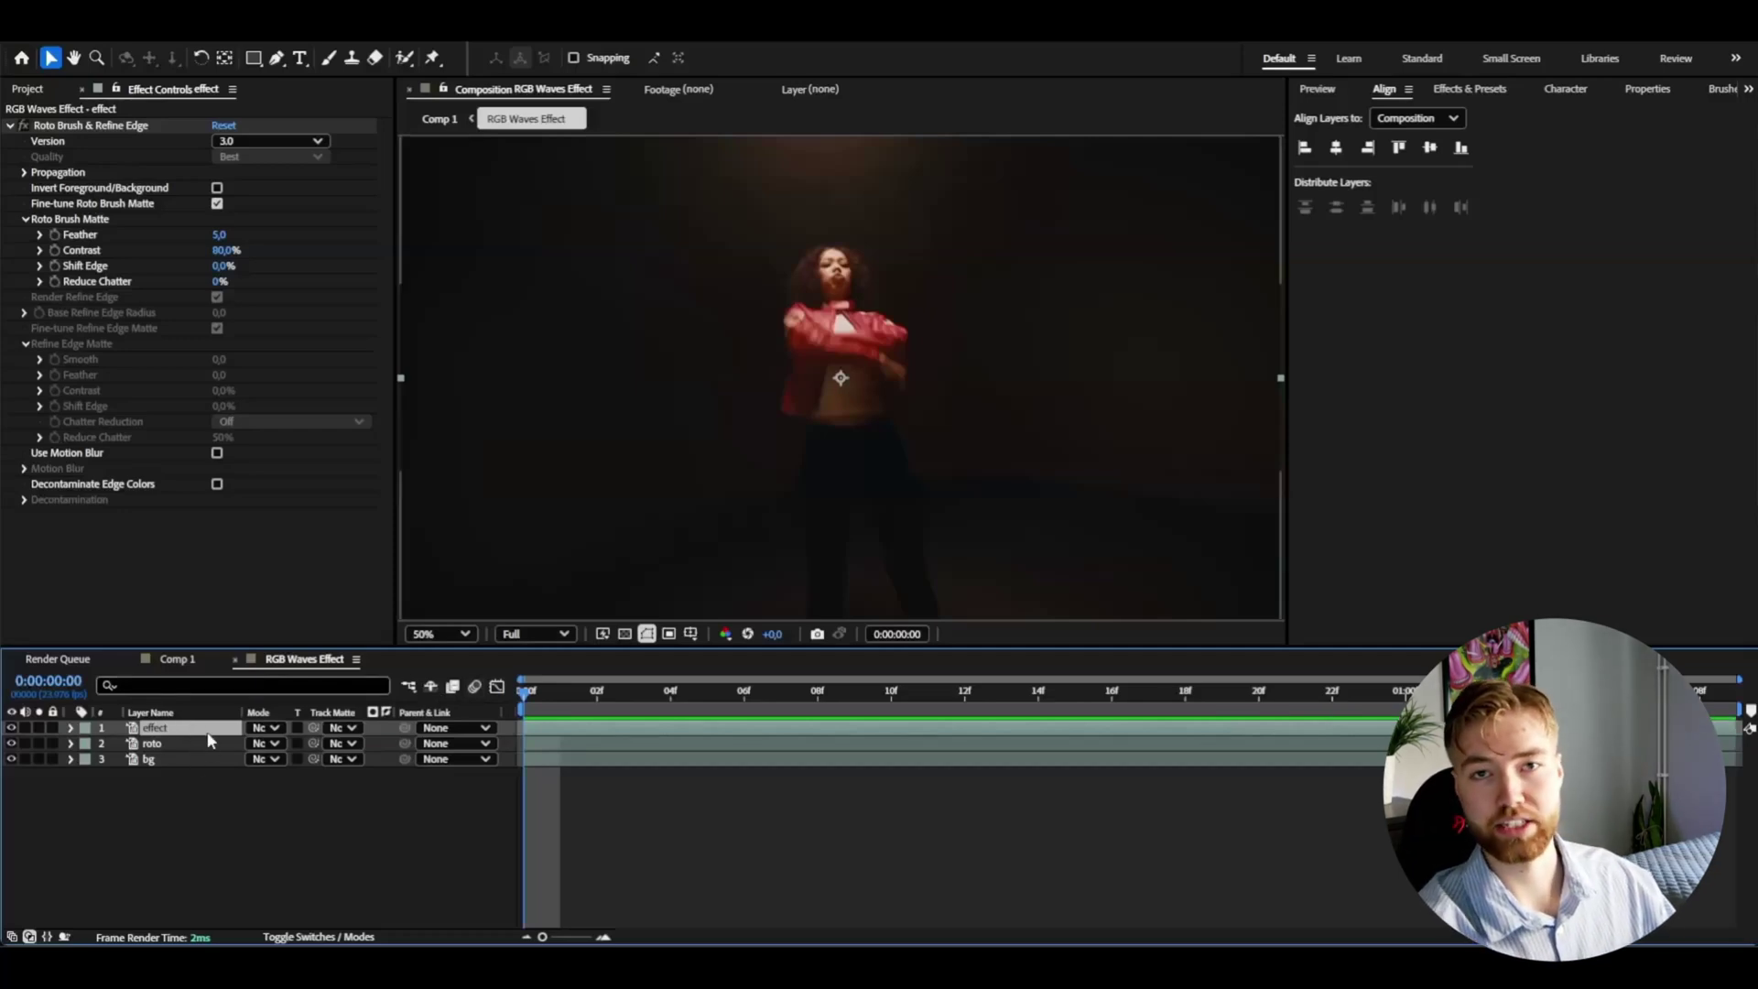
pyautogui.hotkey('ctrl', 'v')
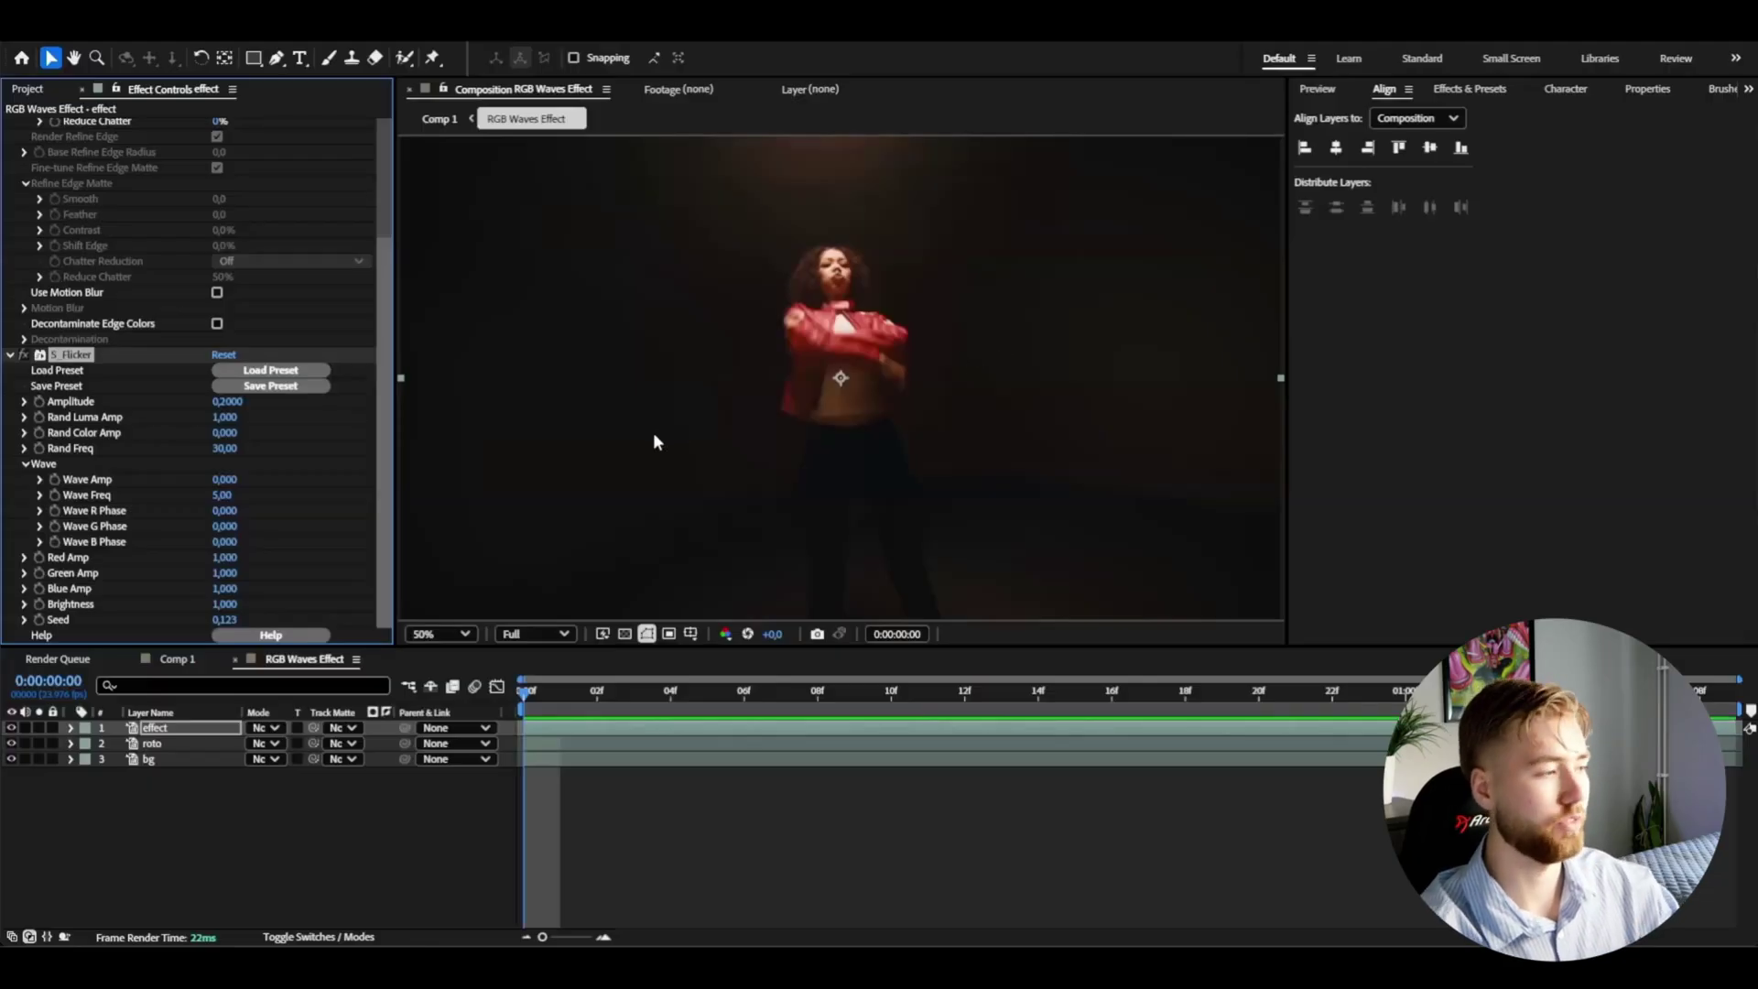
# Step: Set S_Flicker Amplitude to 0,4 and Rand Color Amp to 0,4
pyautogui.click(227, 402)
pyautogui.write('0')
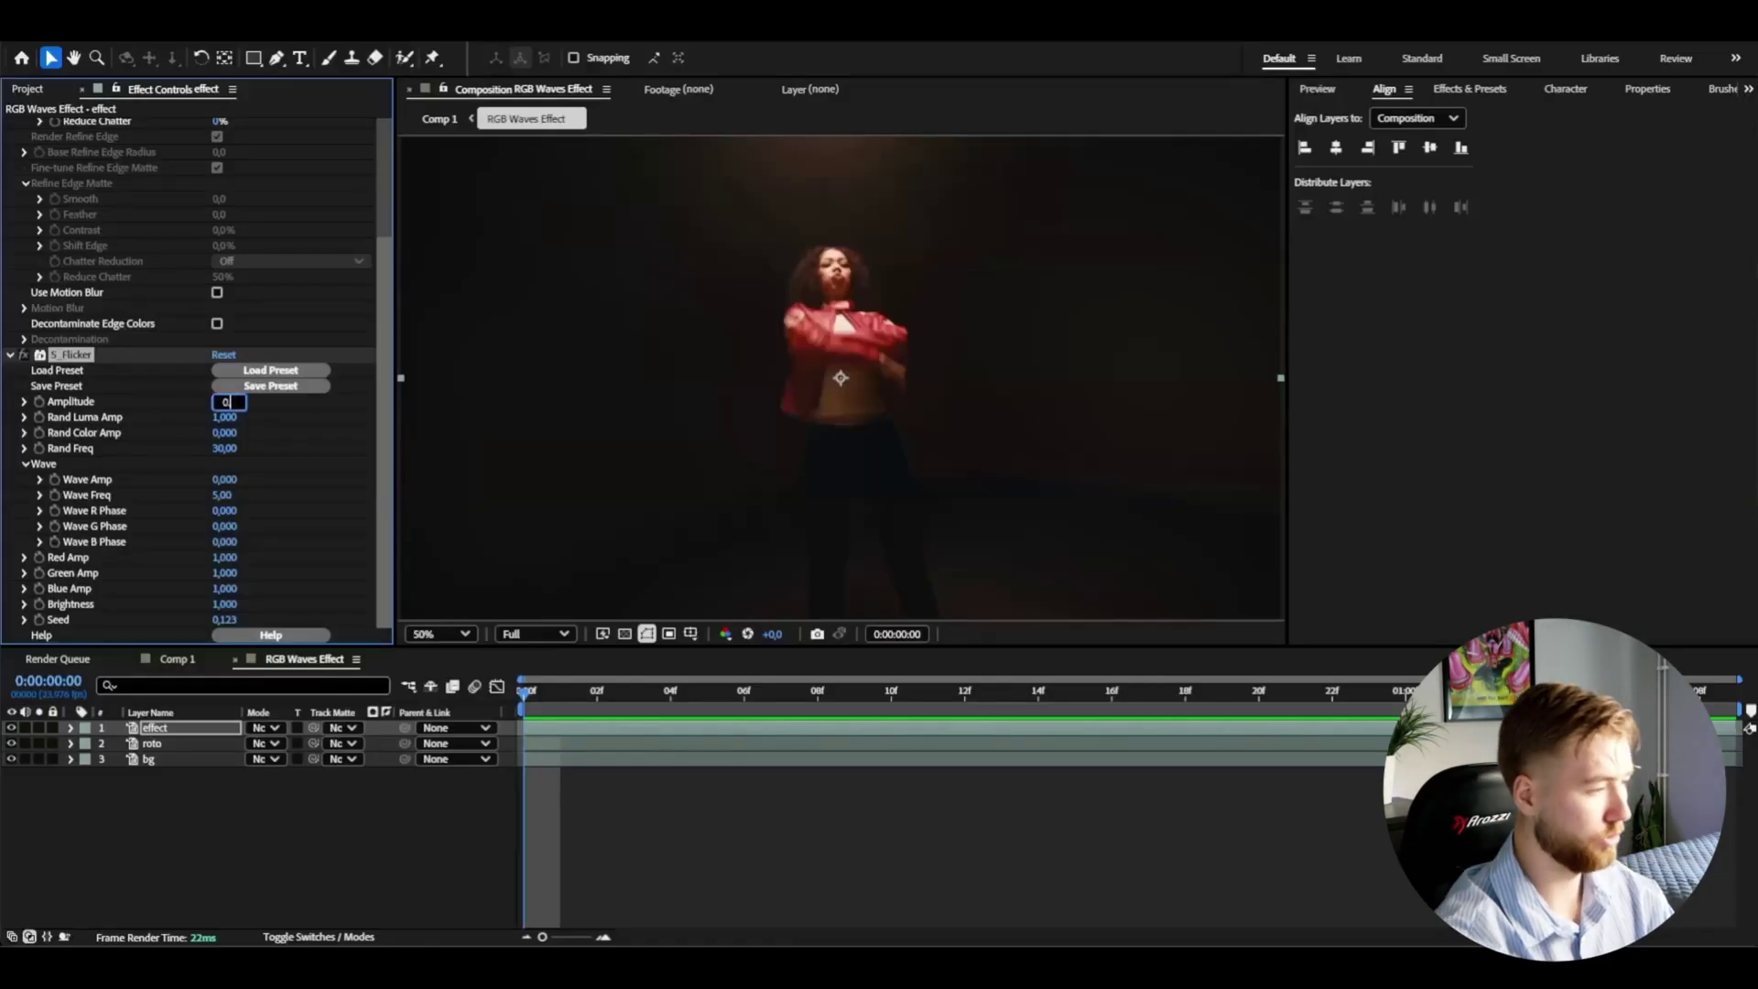
pyautogui.write(',4')
pyautogui.press('Return')
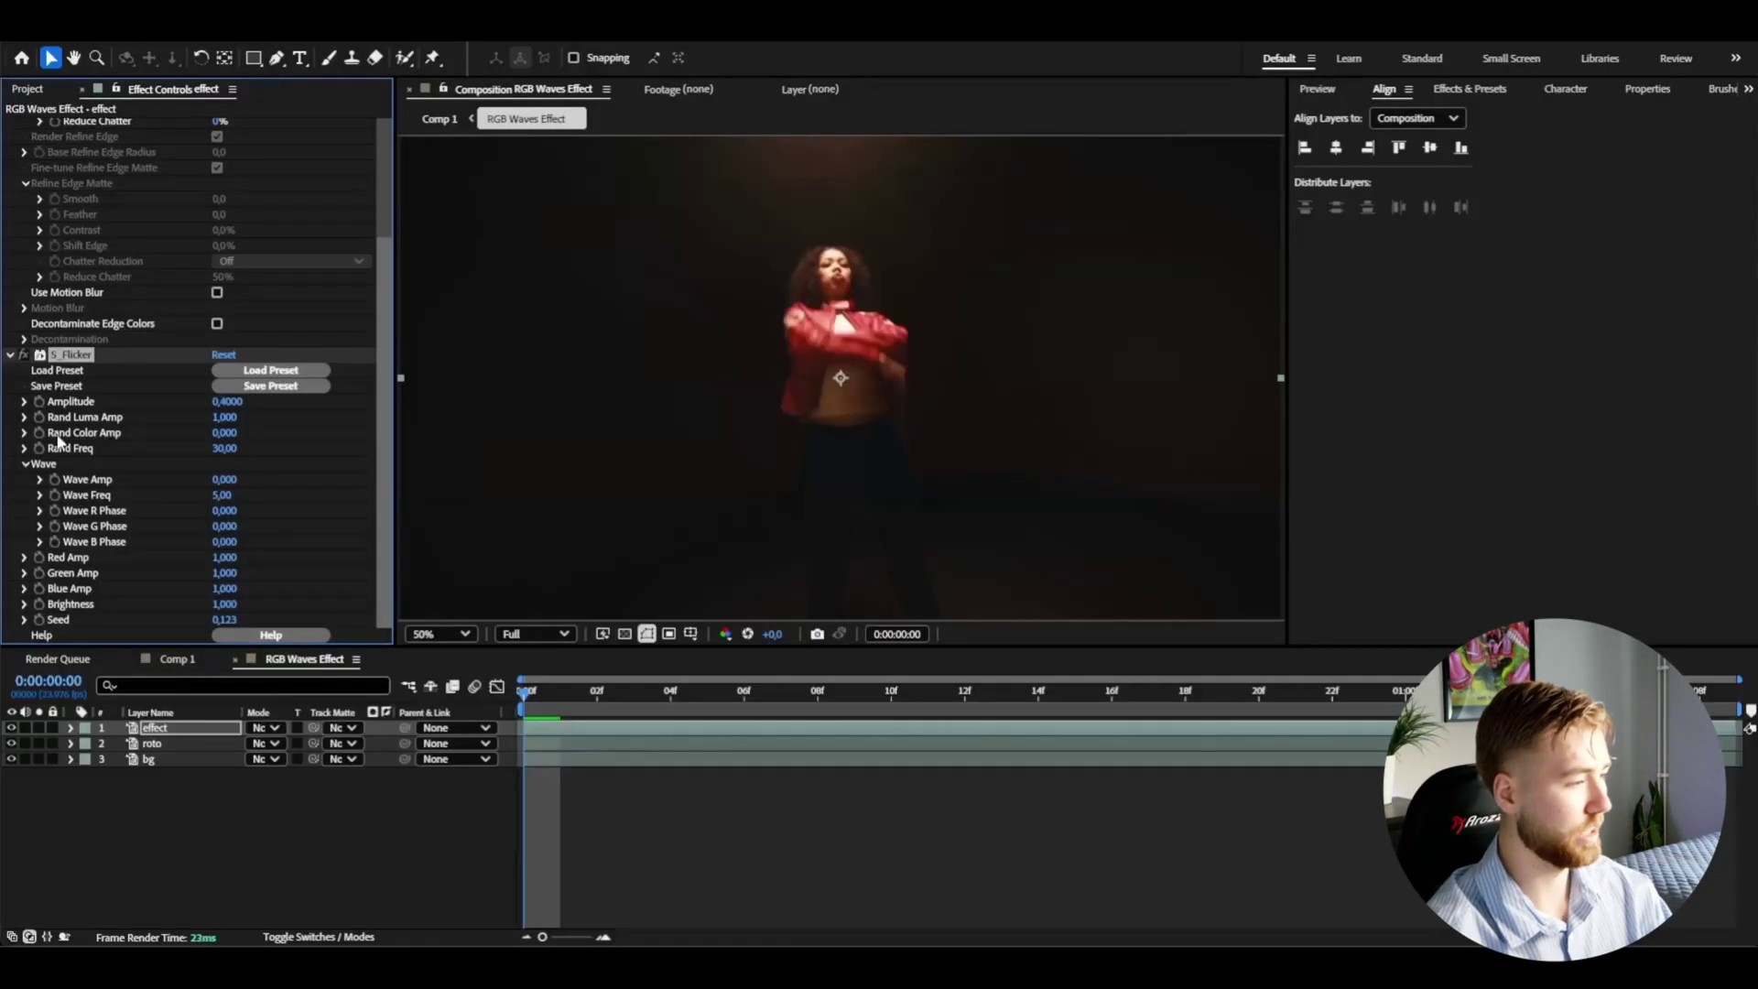
pyautogui.click(225, 432)
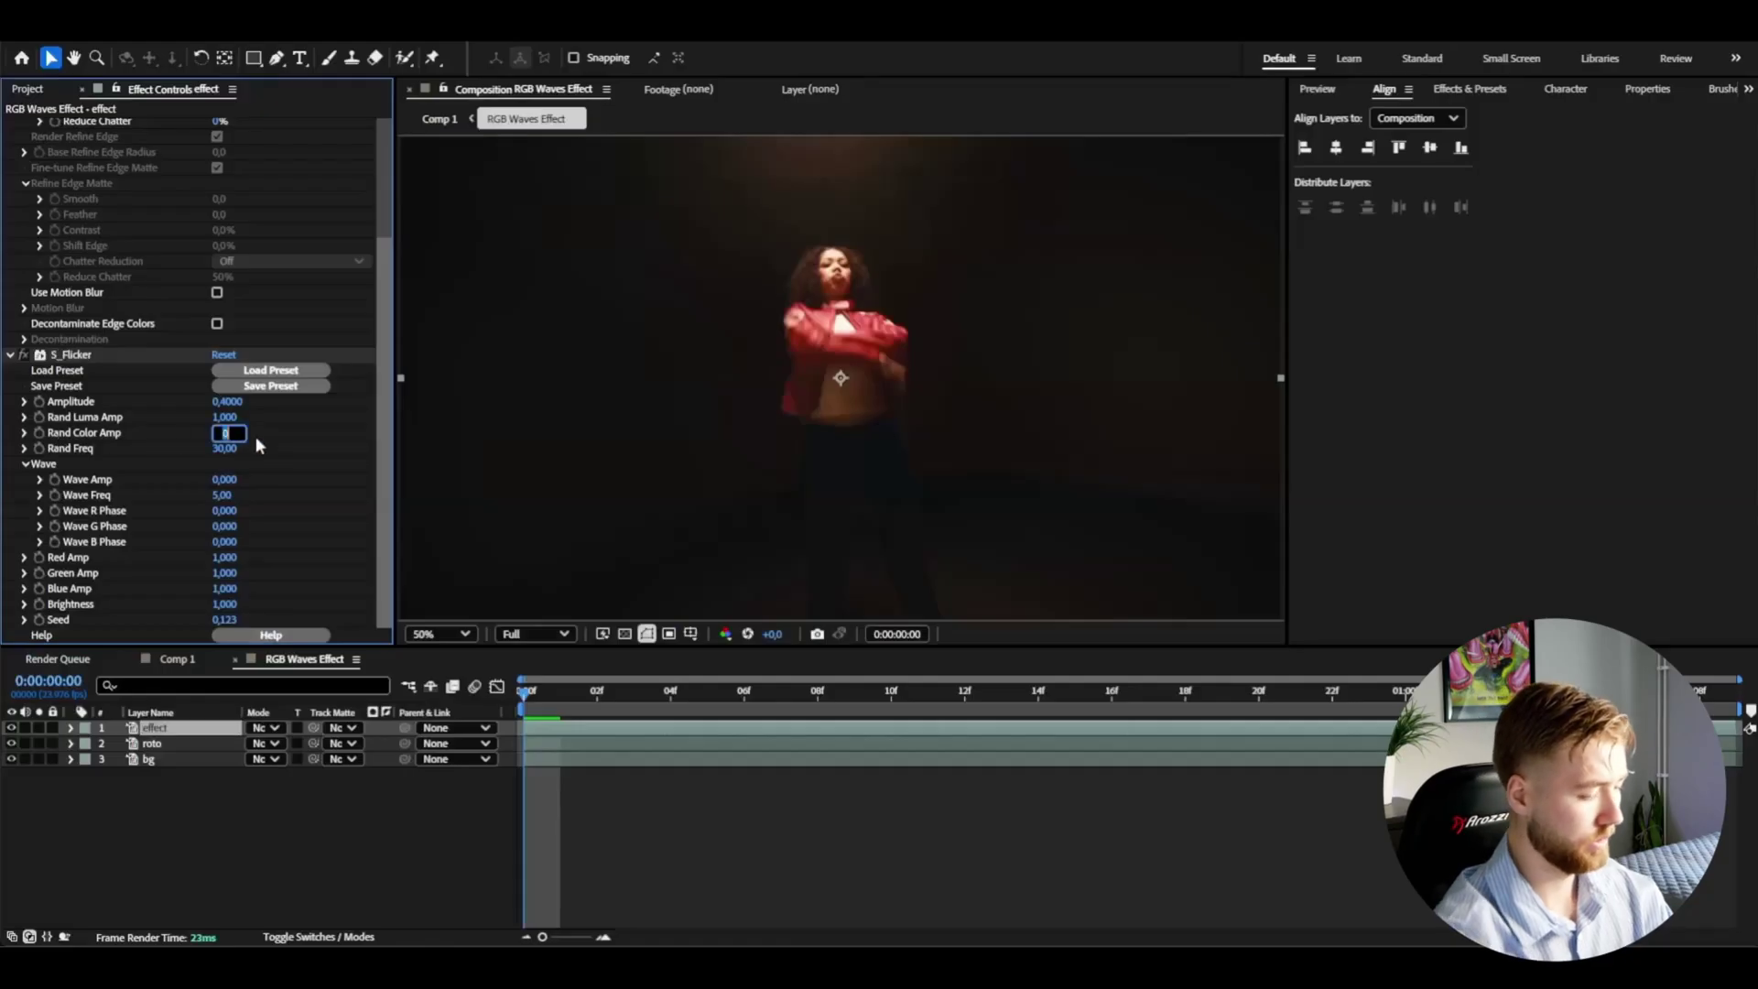
pyautogui.write(',4')
pyautogui.press('Return')
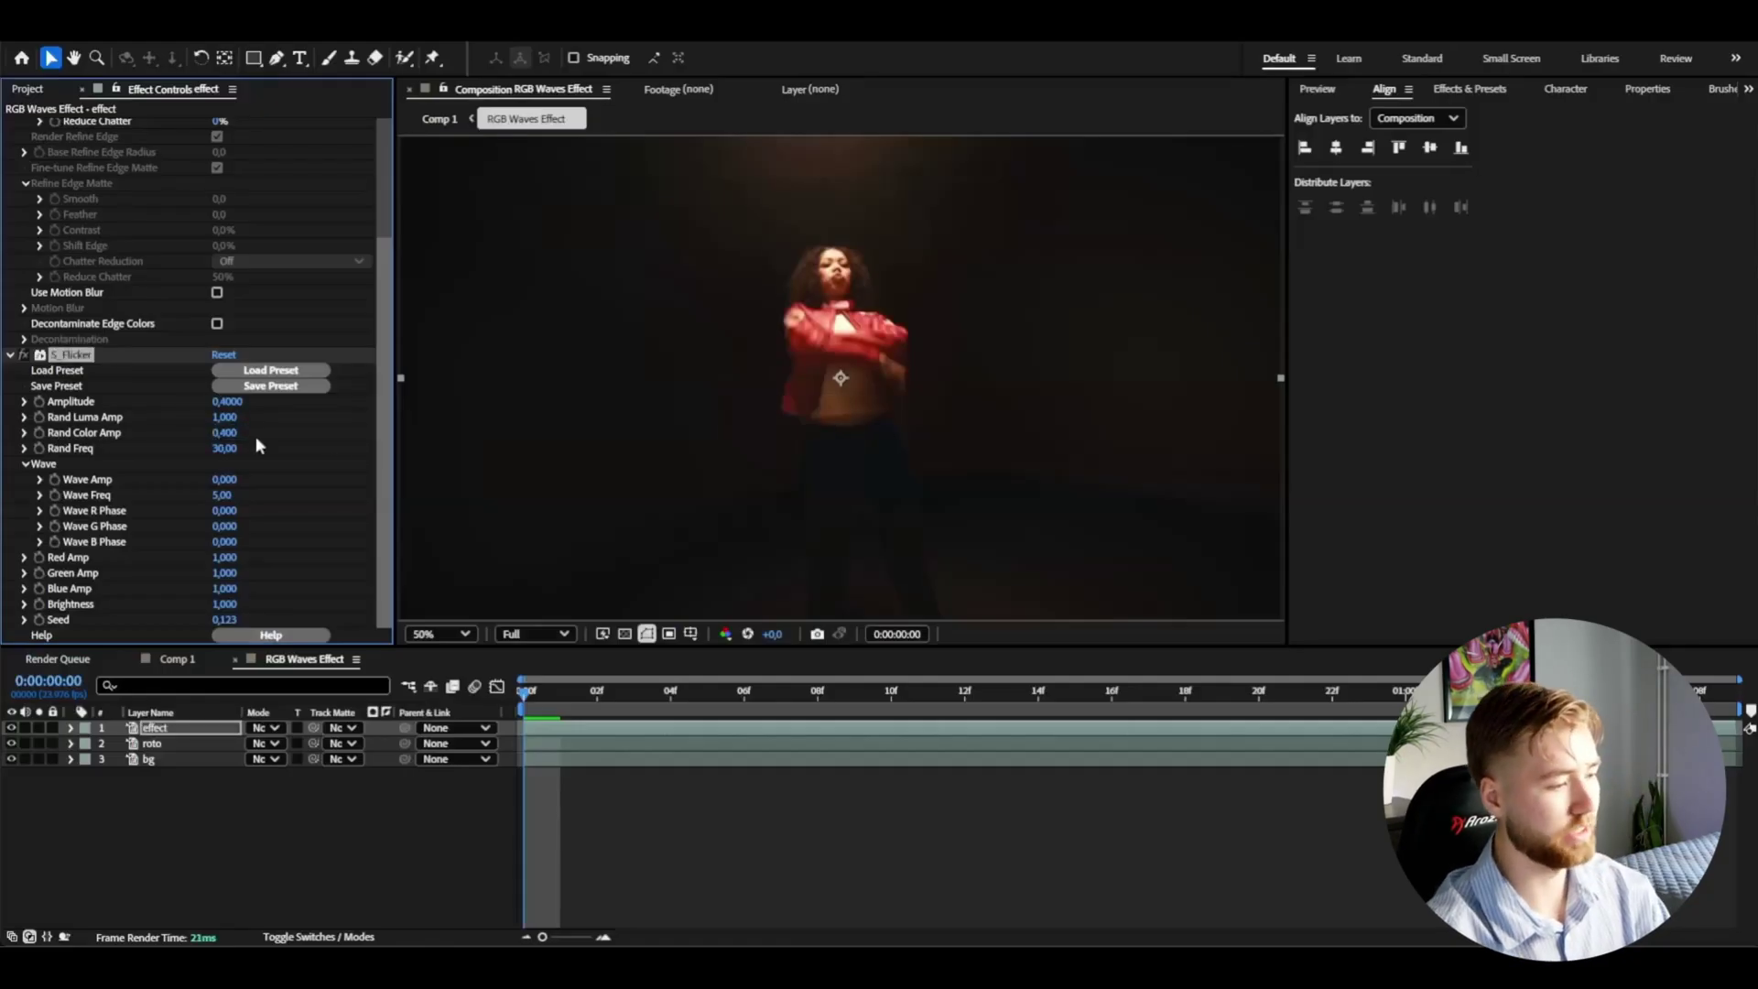
# Step: Preview the flicker, then return to the first frame with the effect layer selected
pyautogui.press('space')
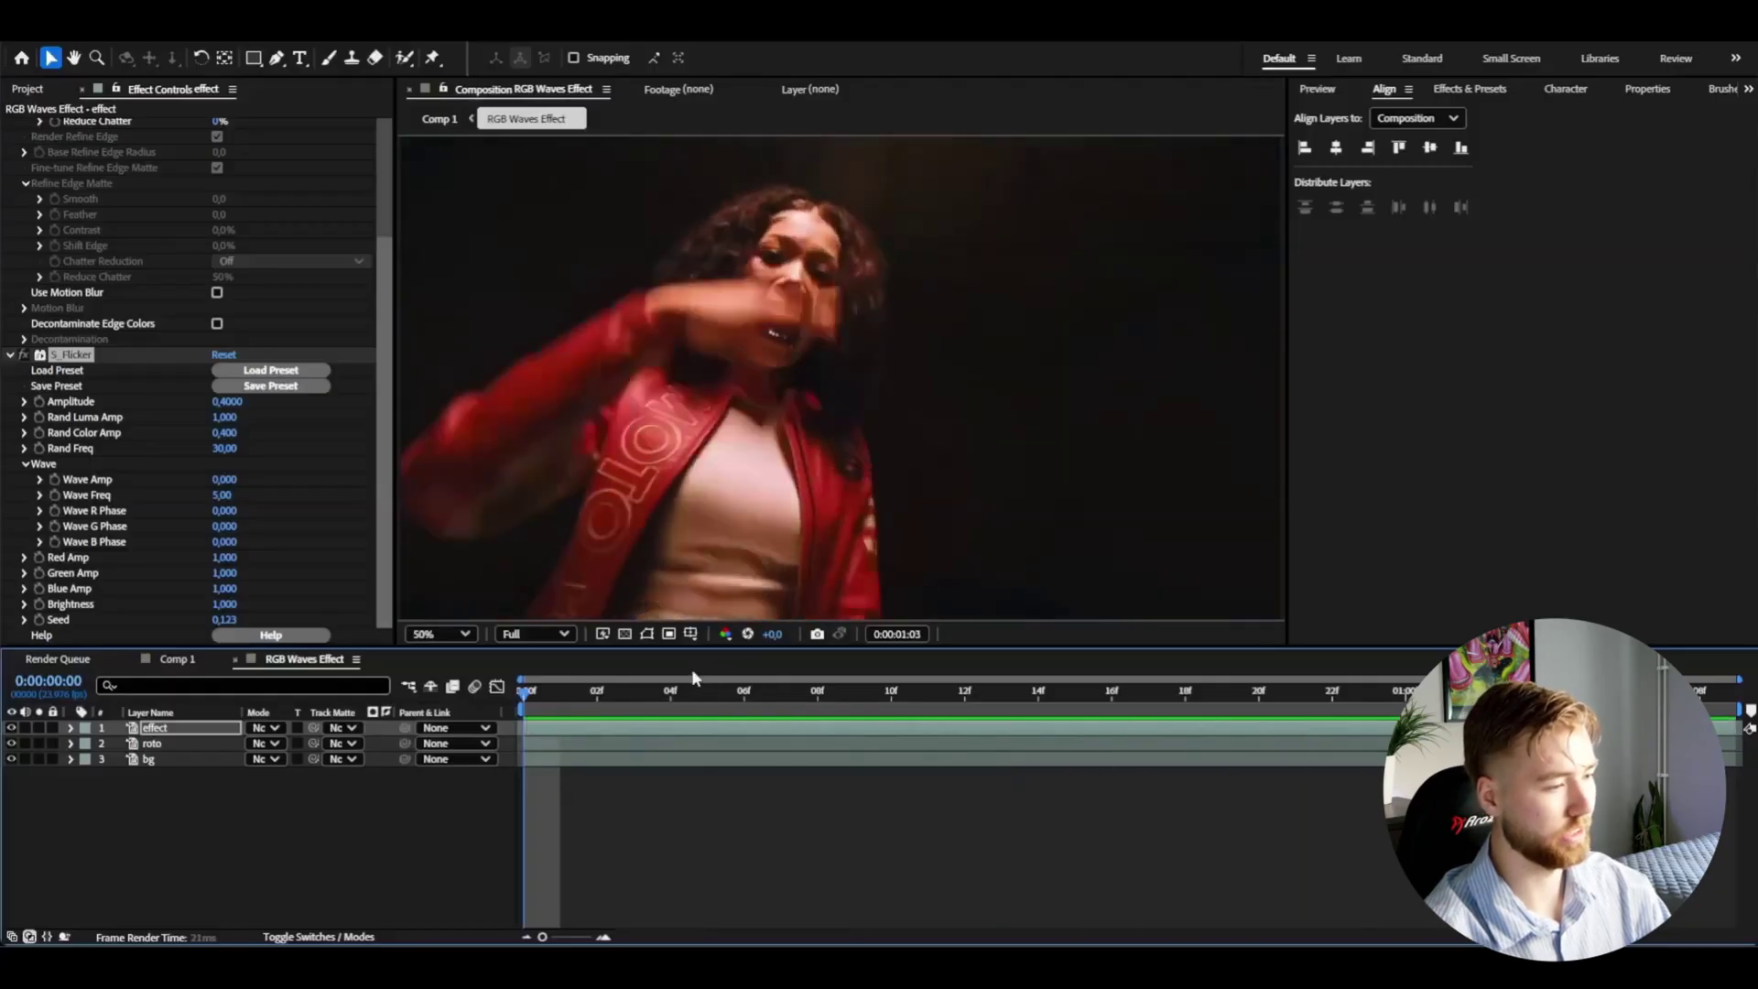
pyautogui.click(608, 702)
pyautogui.press('Home')
pyautogui.click(168, 730)
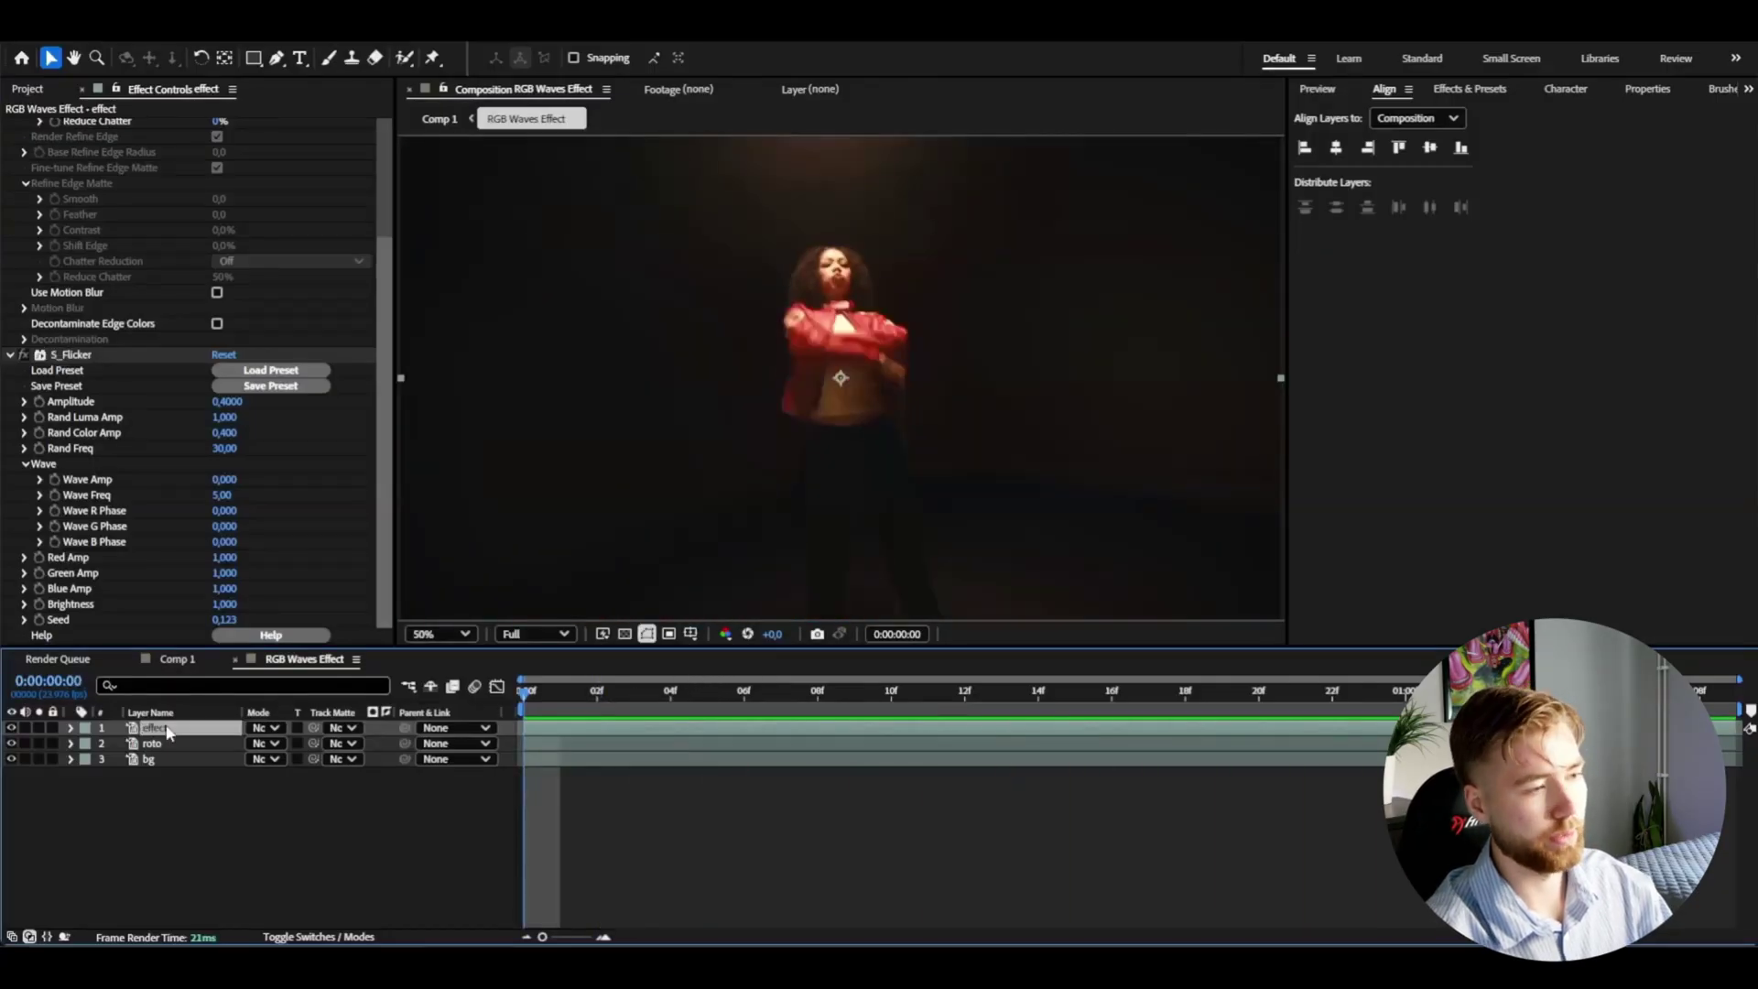
pyautogui.hotkey('ctrl', 'space')
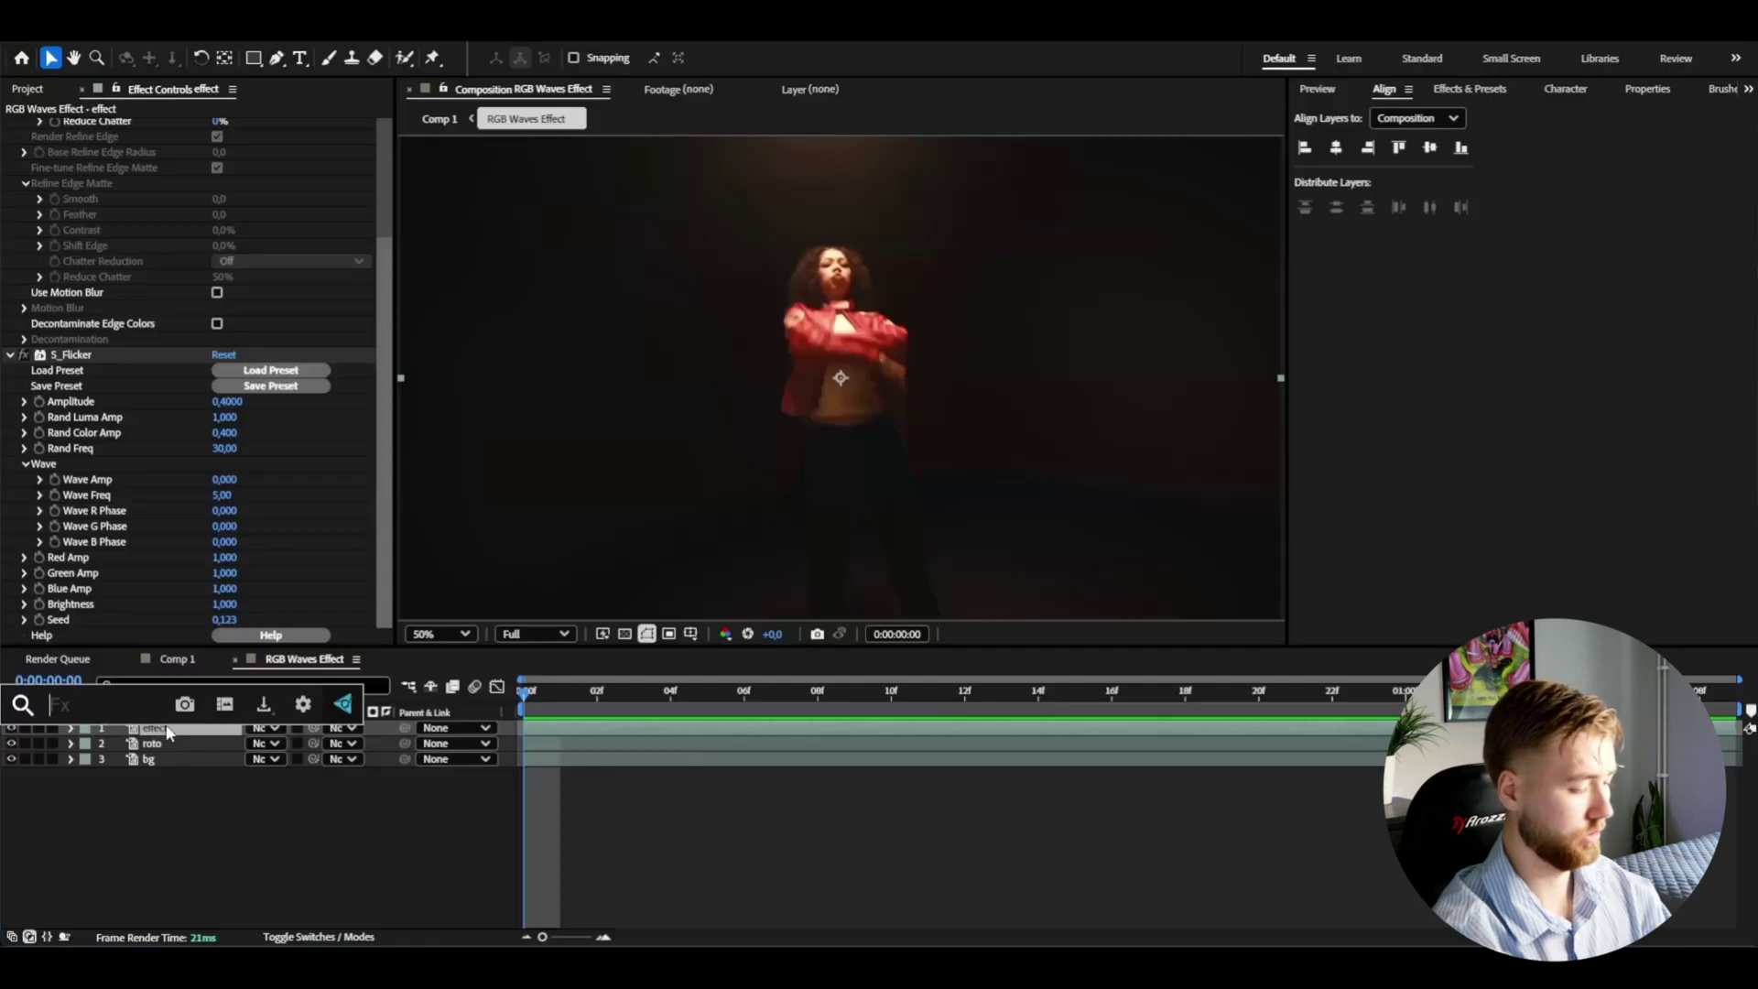
# Step: Apply S_PseudoColor and keyframe its Frequency at 10 on the first frame
pyautogui.write('pseudo')
pyautogui.press('Return')
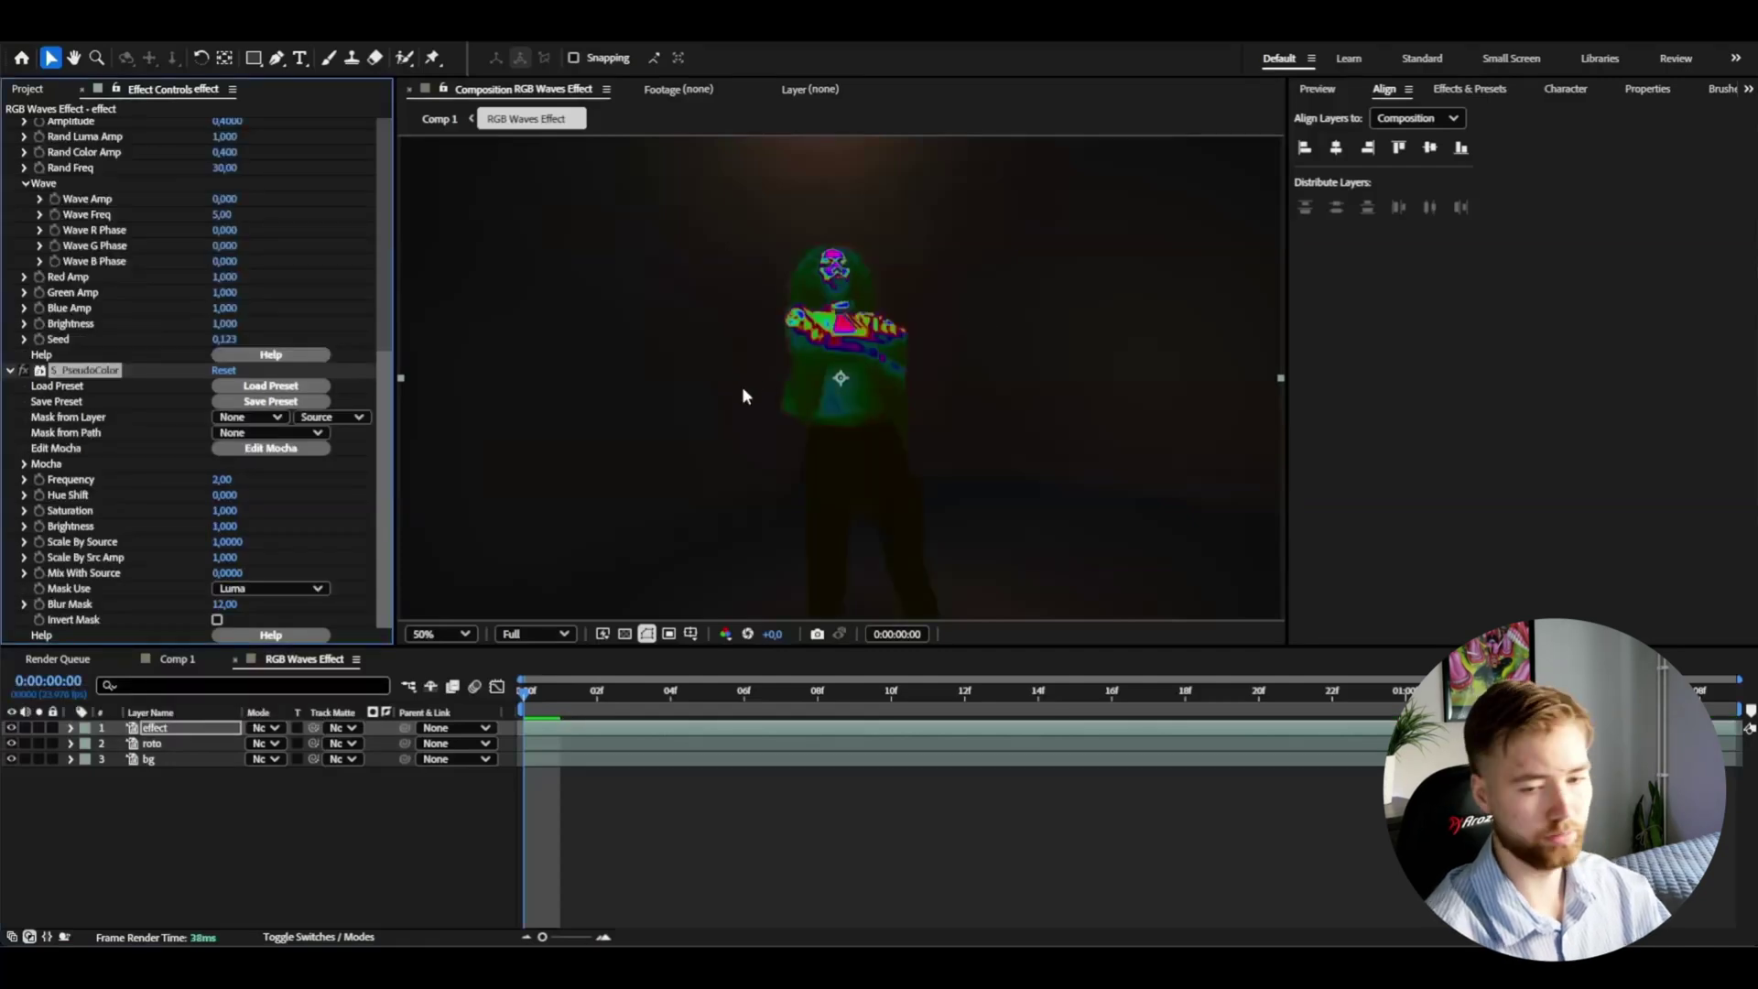
pyautogui.click(221, 479)
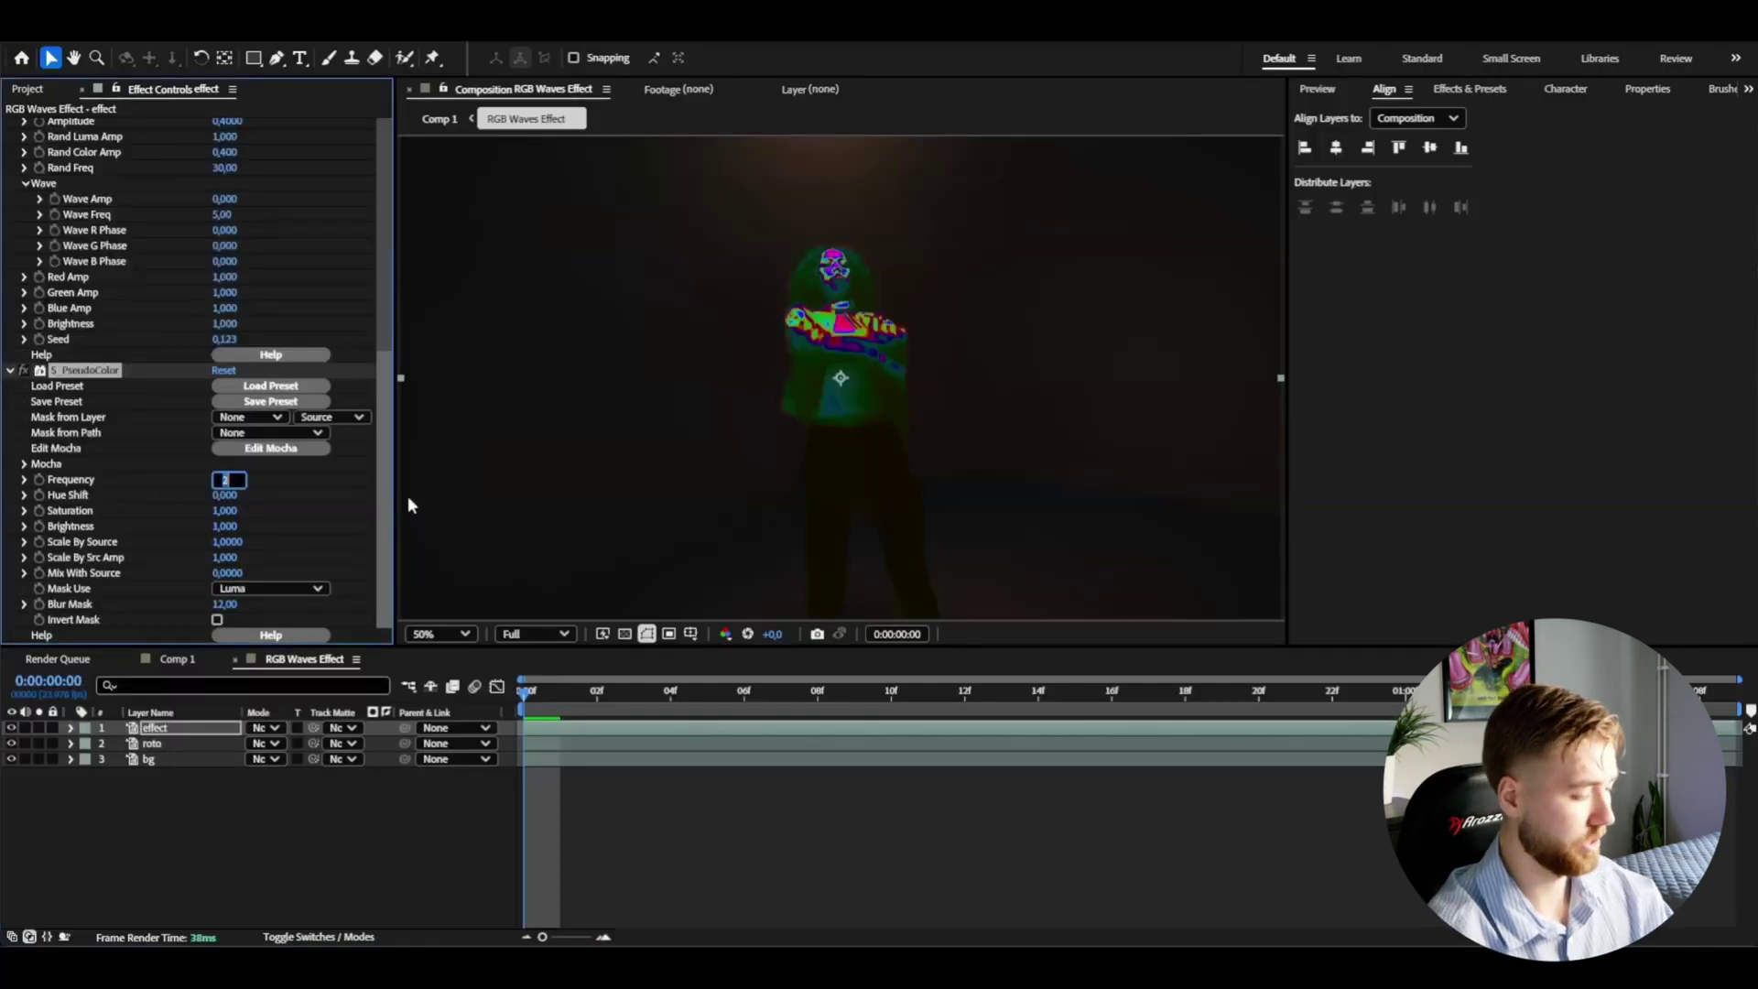
pyautogui.write('10')
pyautogui.press('Return')
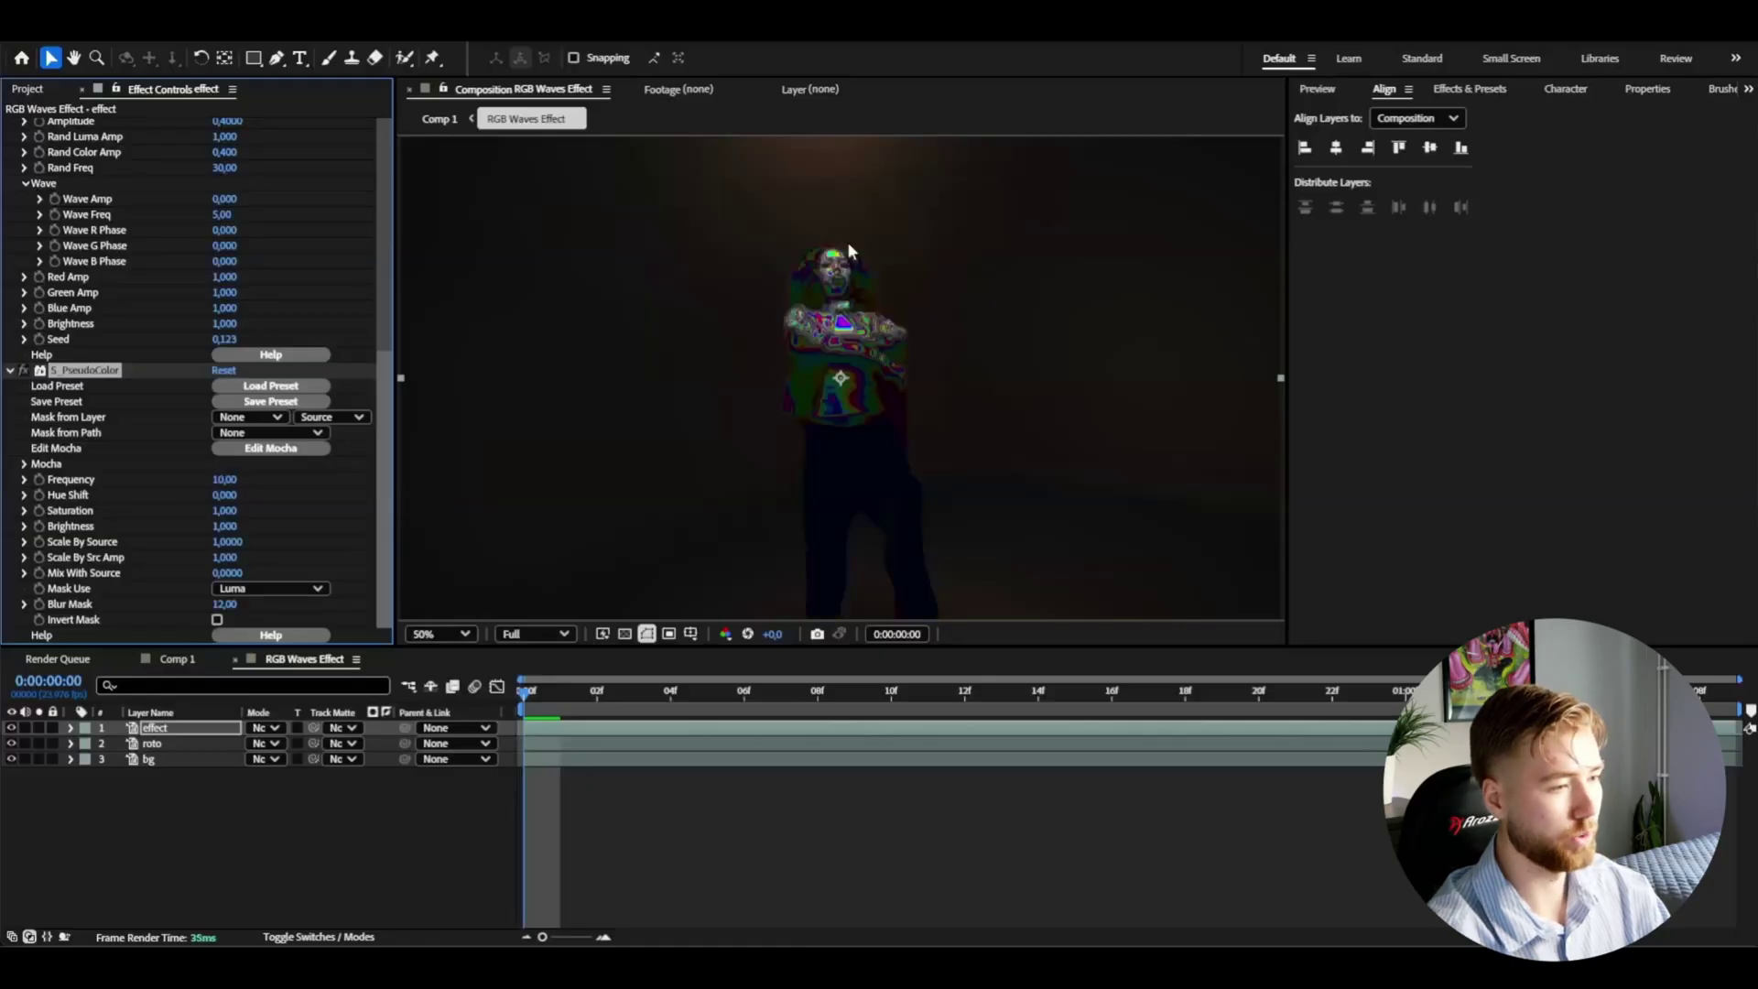
pyautogui.scroll(4, 960, 364)
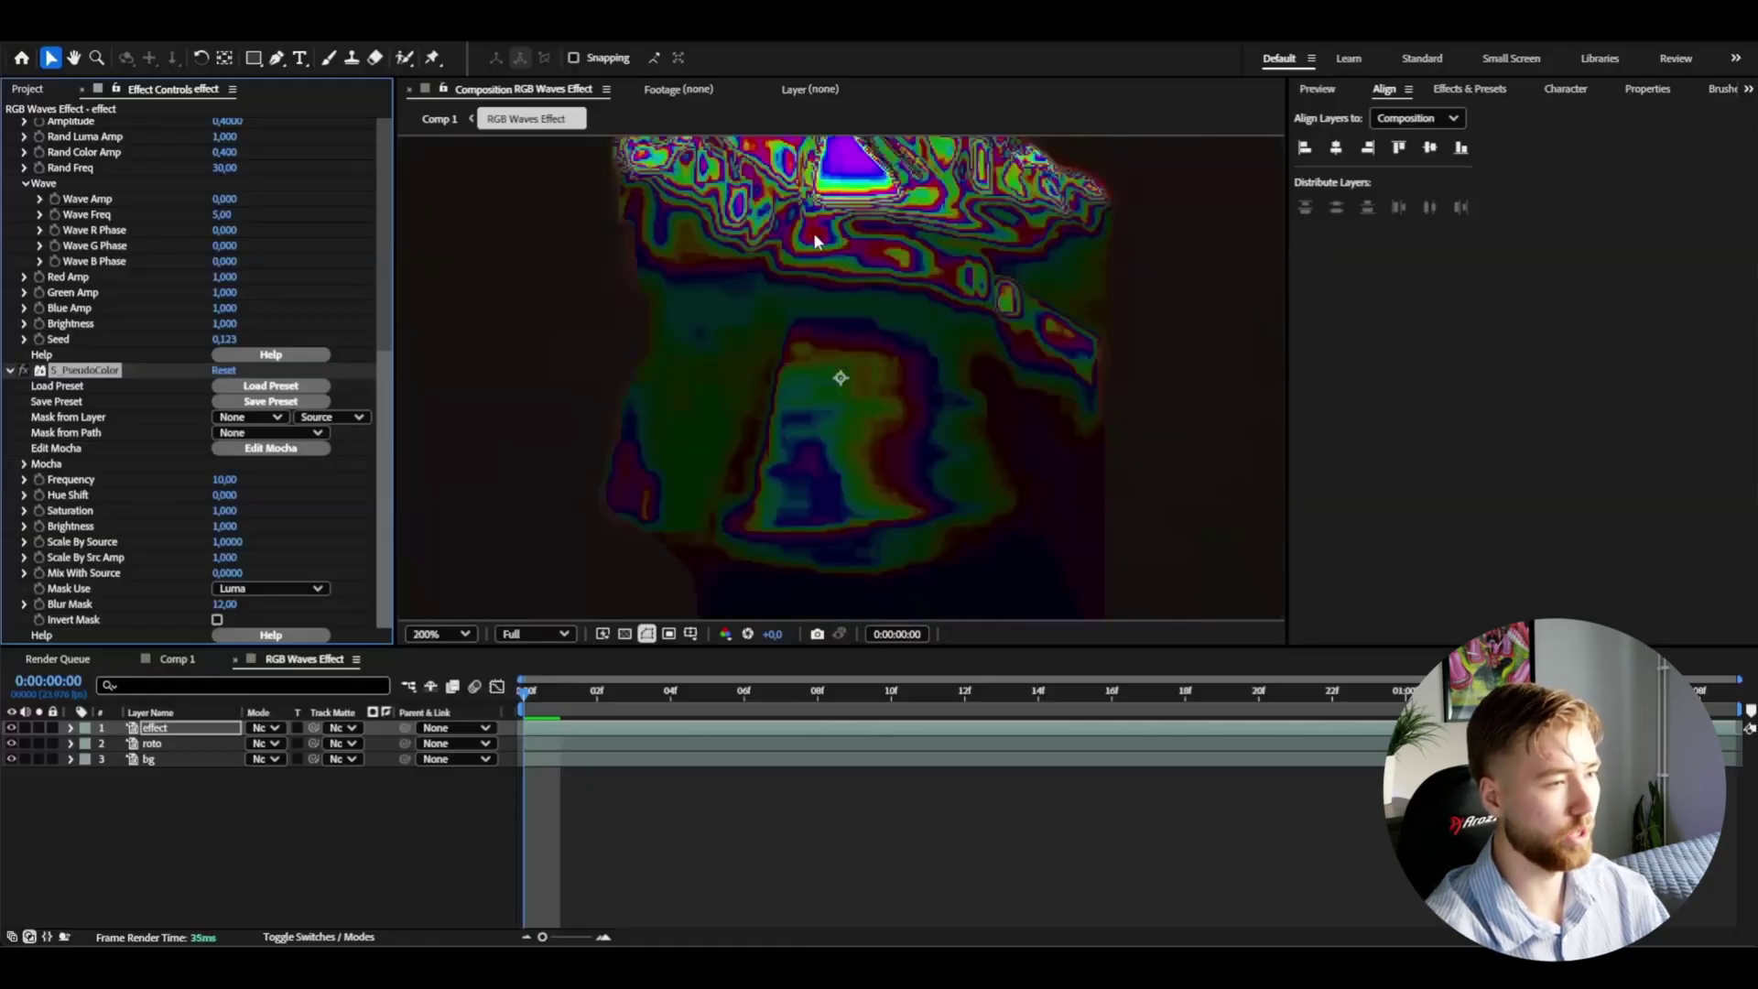
pyautogui.scroll(-2, 810, 236)
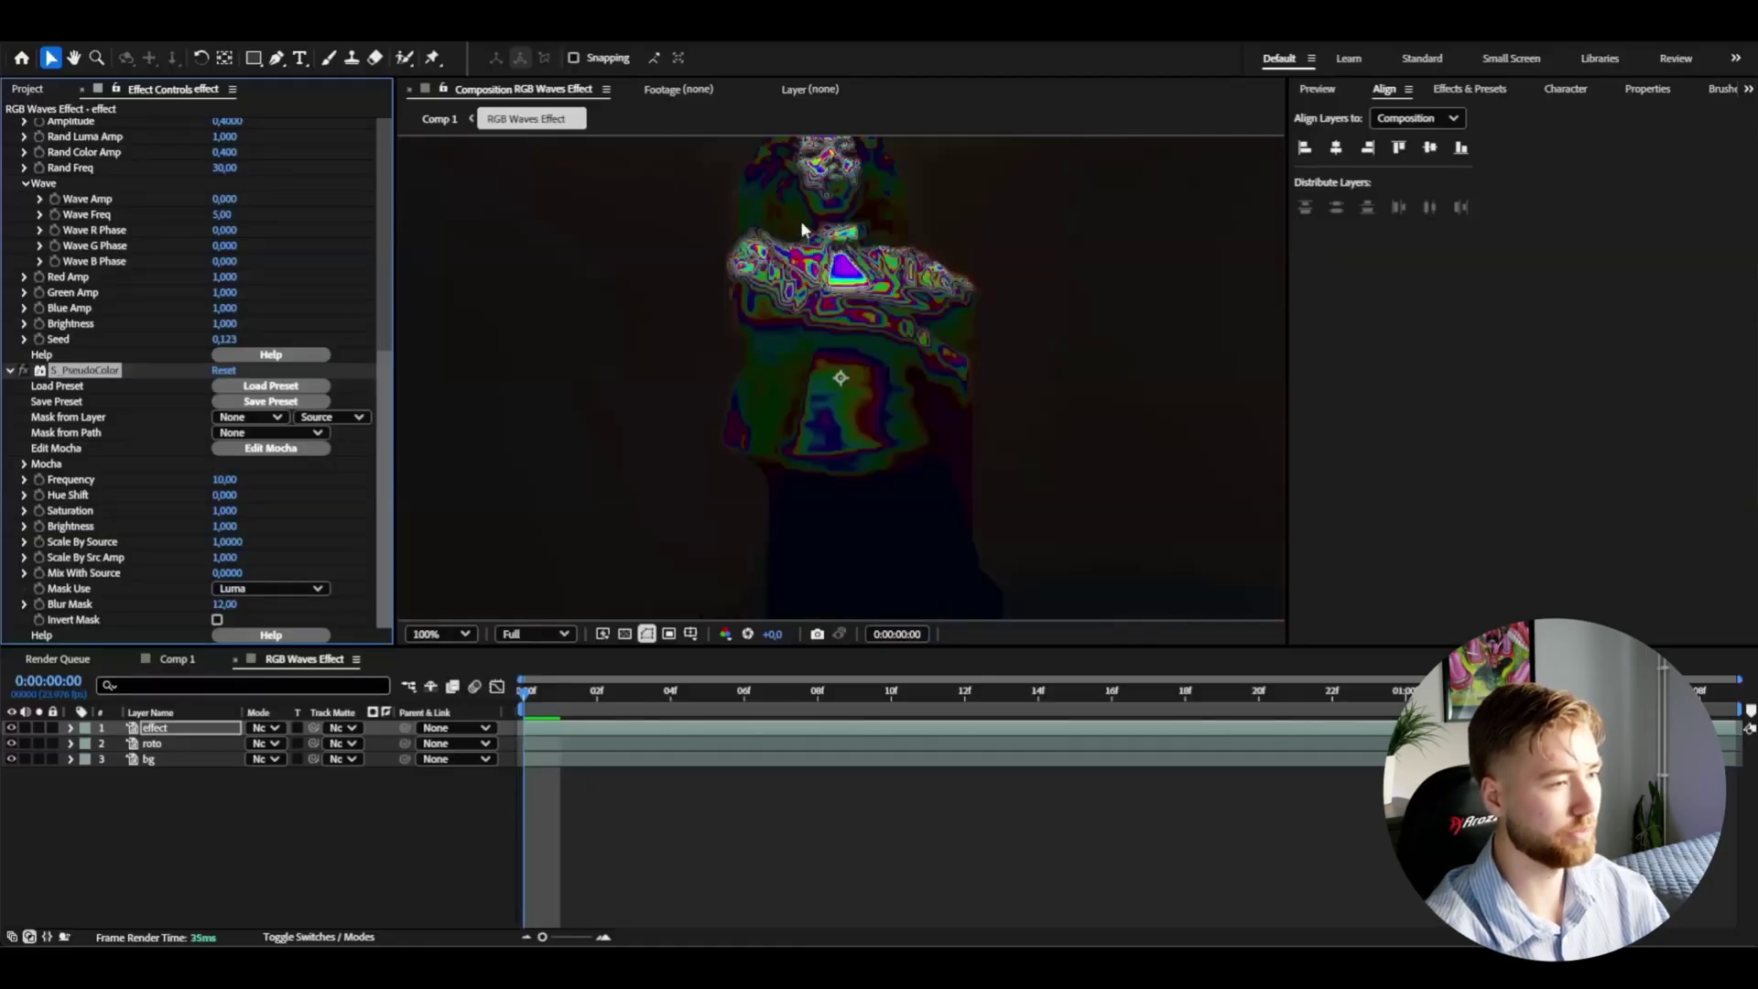
pyautogui.click(39, 480)
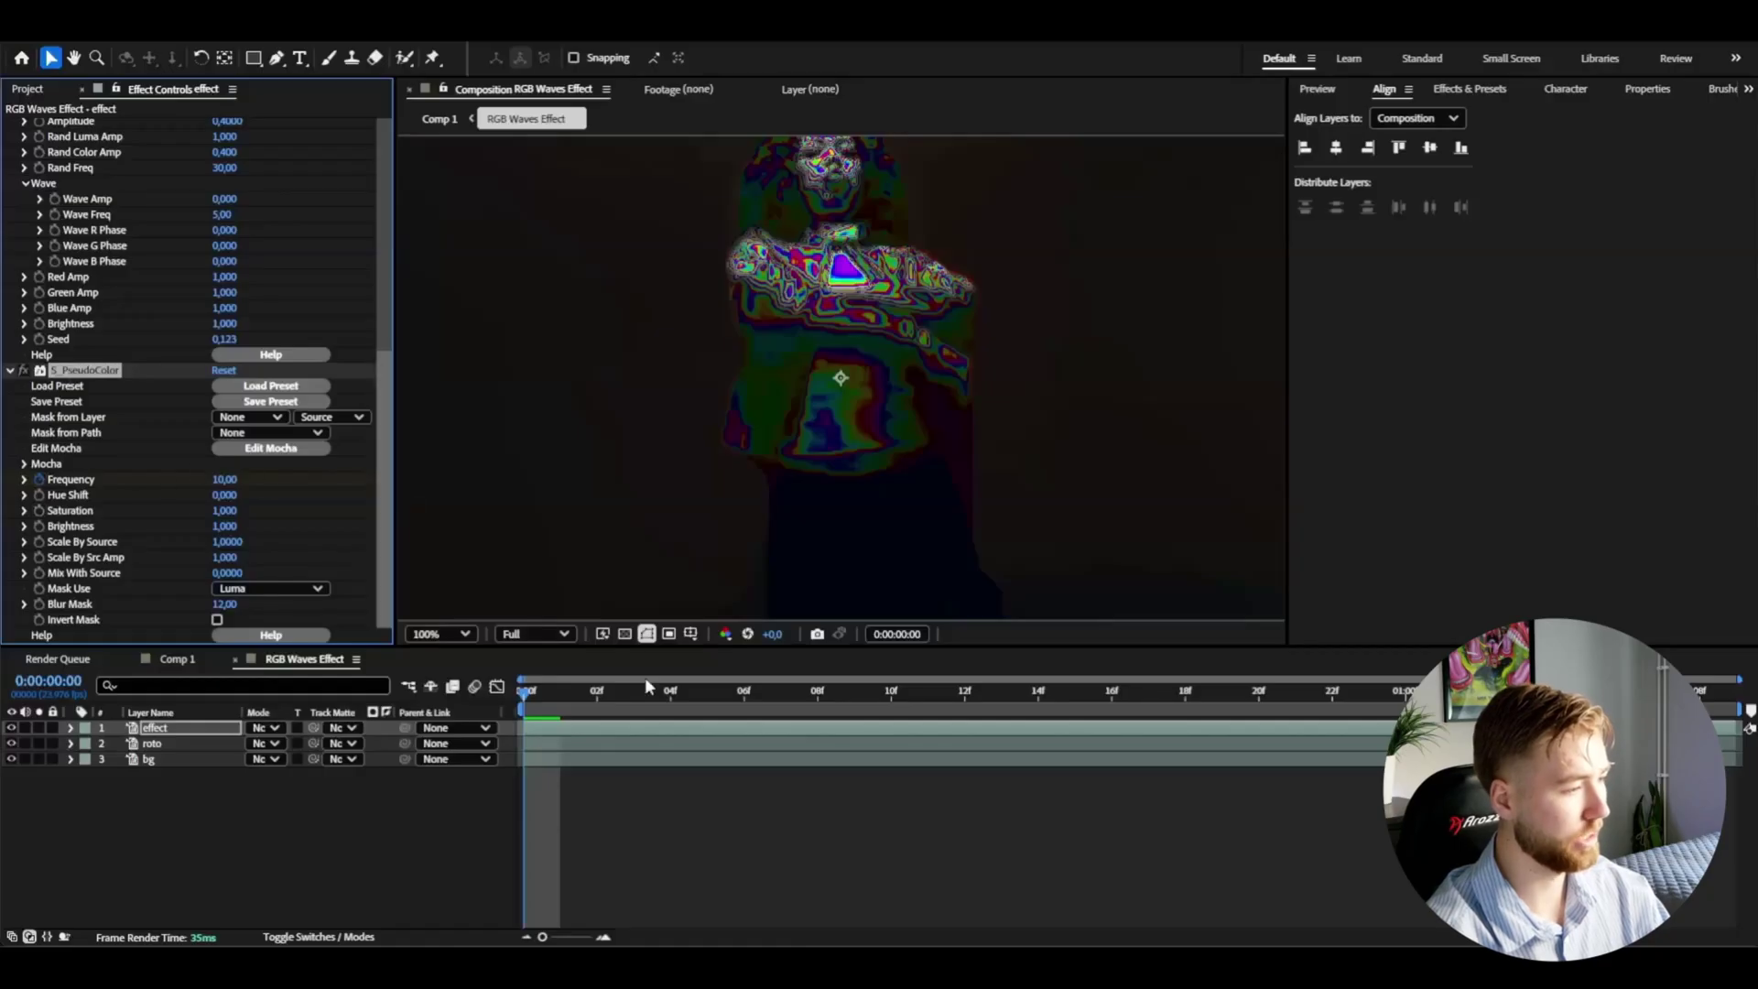
# Step: Set Frequency to 30, zoom the viewer to 50%, and preview the effect
pyautogui.press('space')
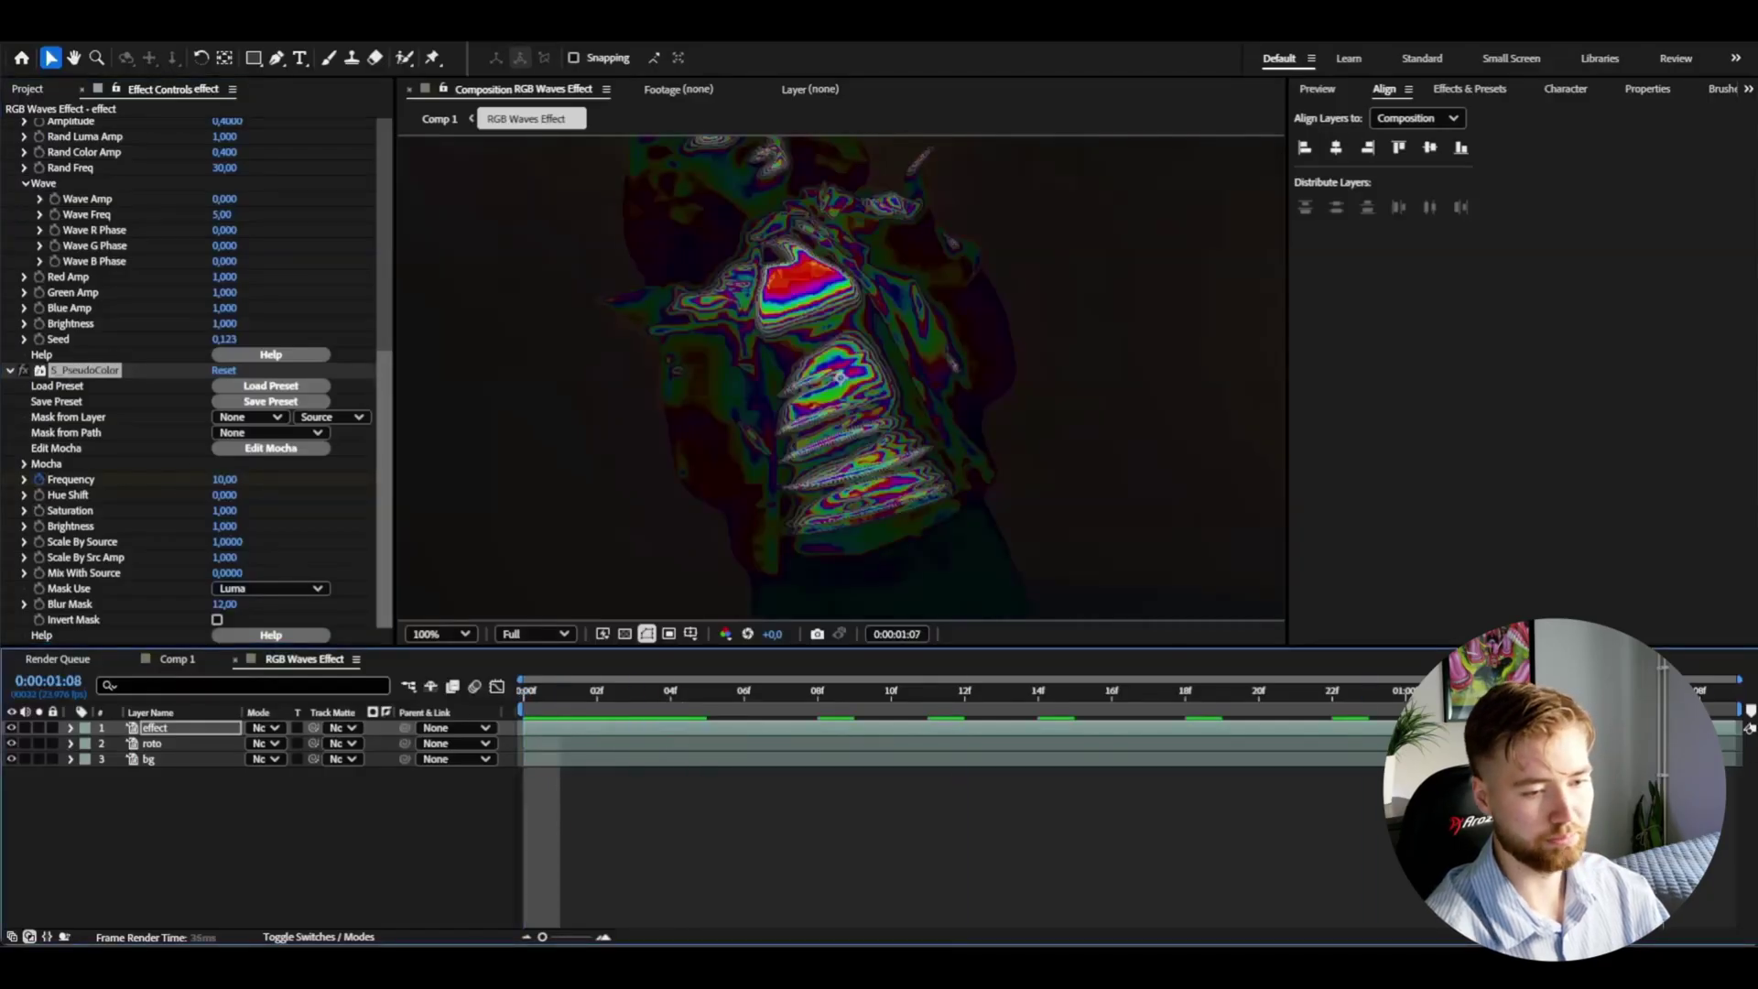
pyautogui.click(224, 479)
pyautogui.press('Return')
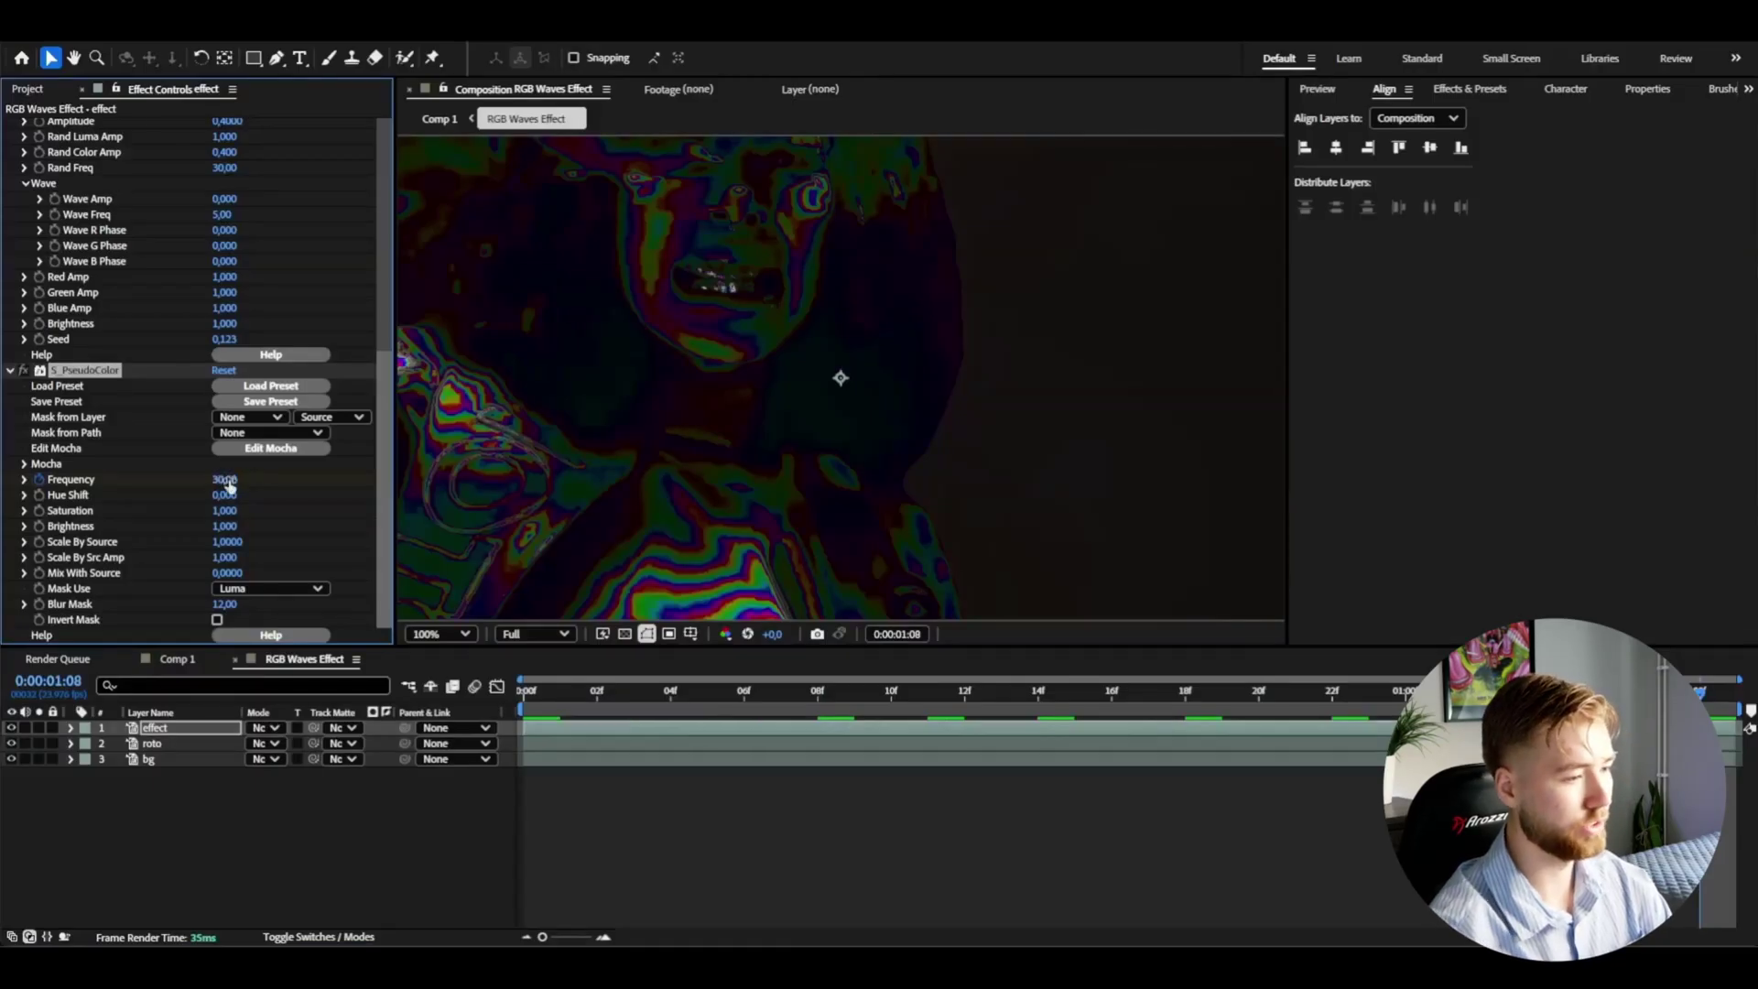
pyautogui.press(',')
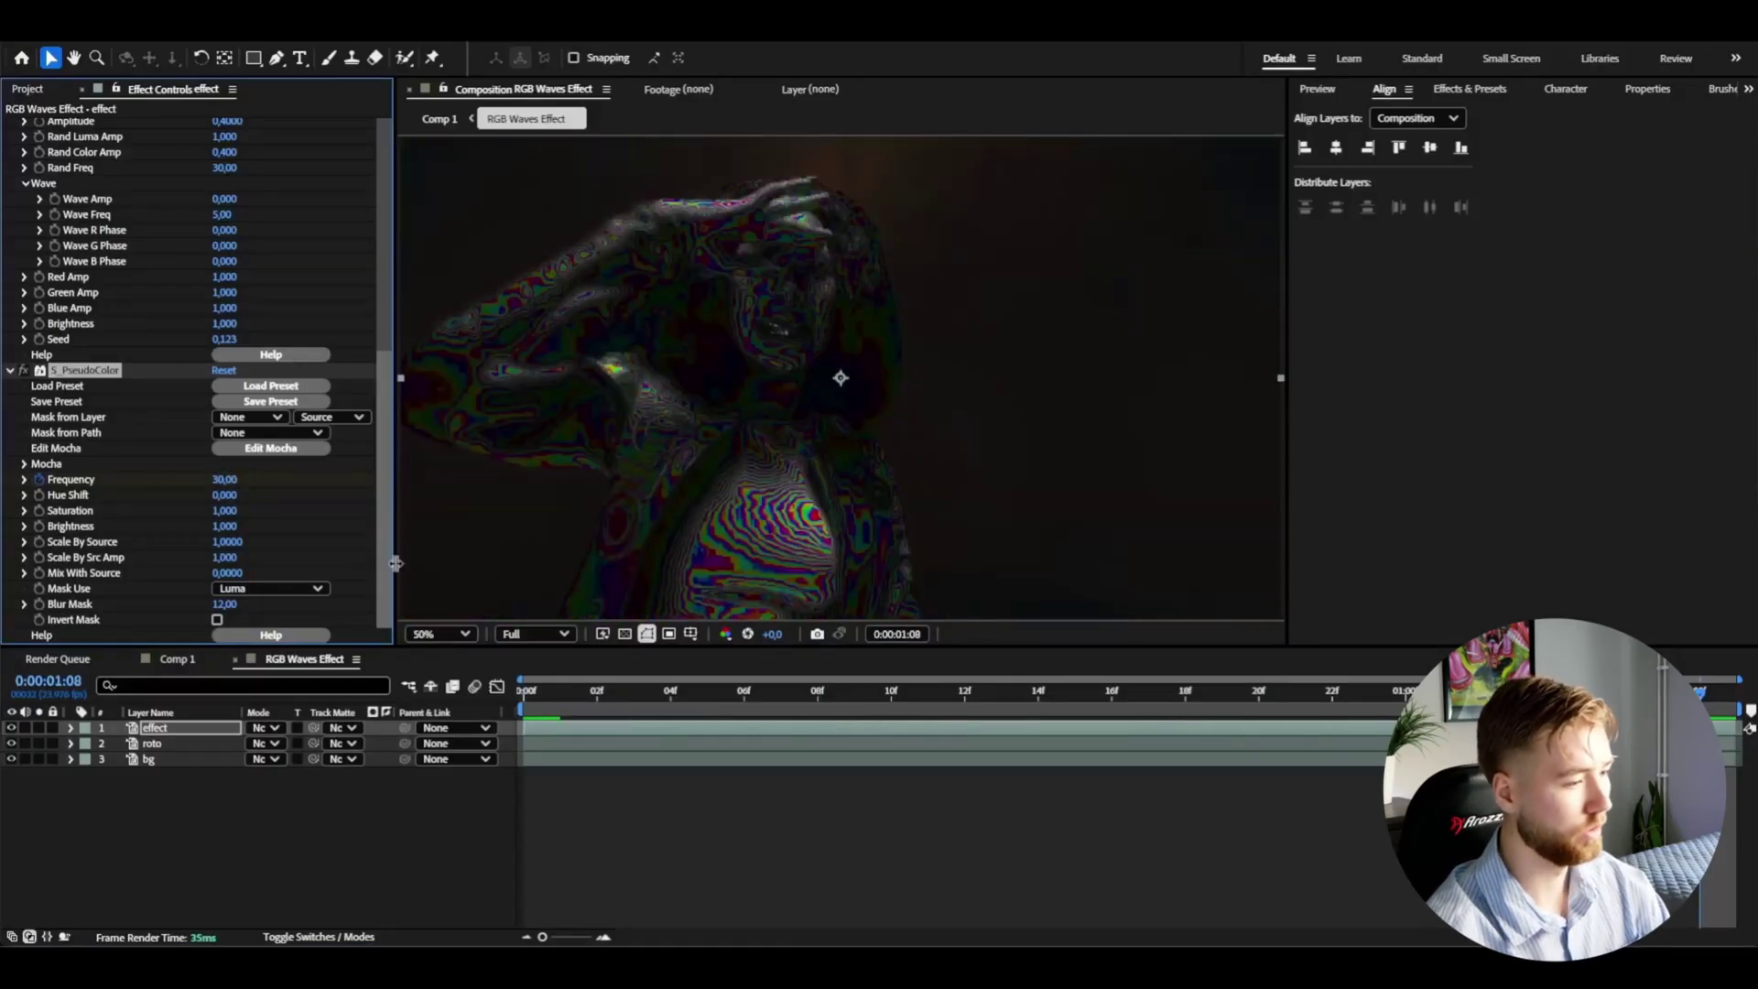
pyautogui.moveTo(839, 694); pyautogui.dragTo(1223, 720)
pyautogui.press('space')
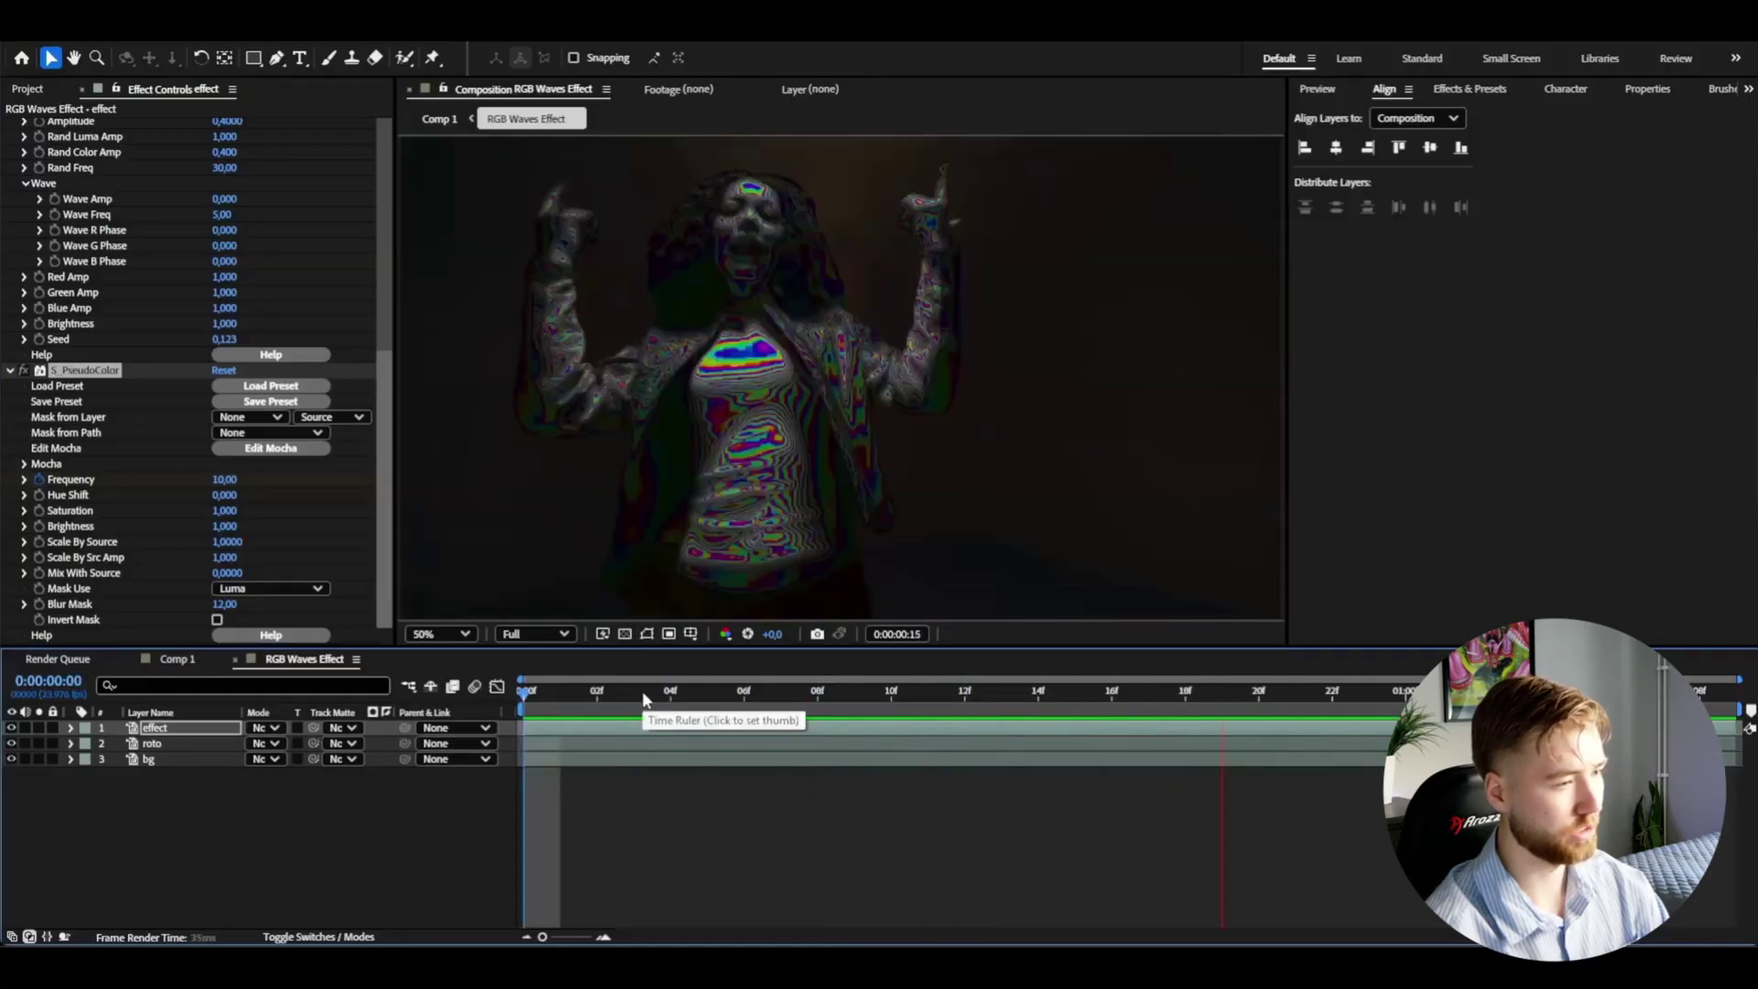
pyautogui.press('space')
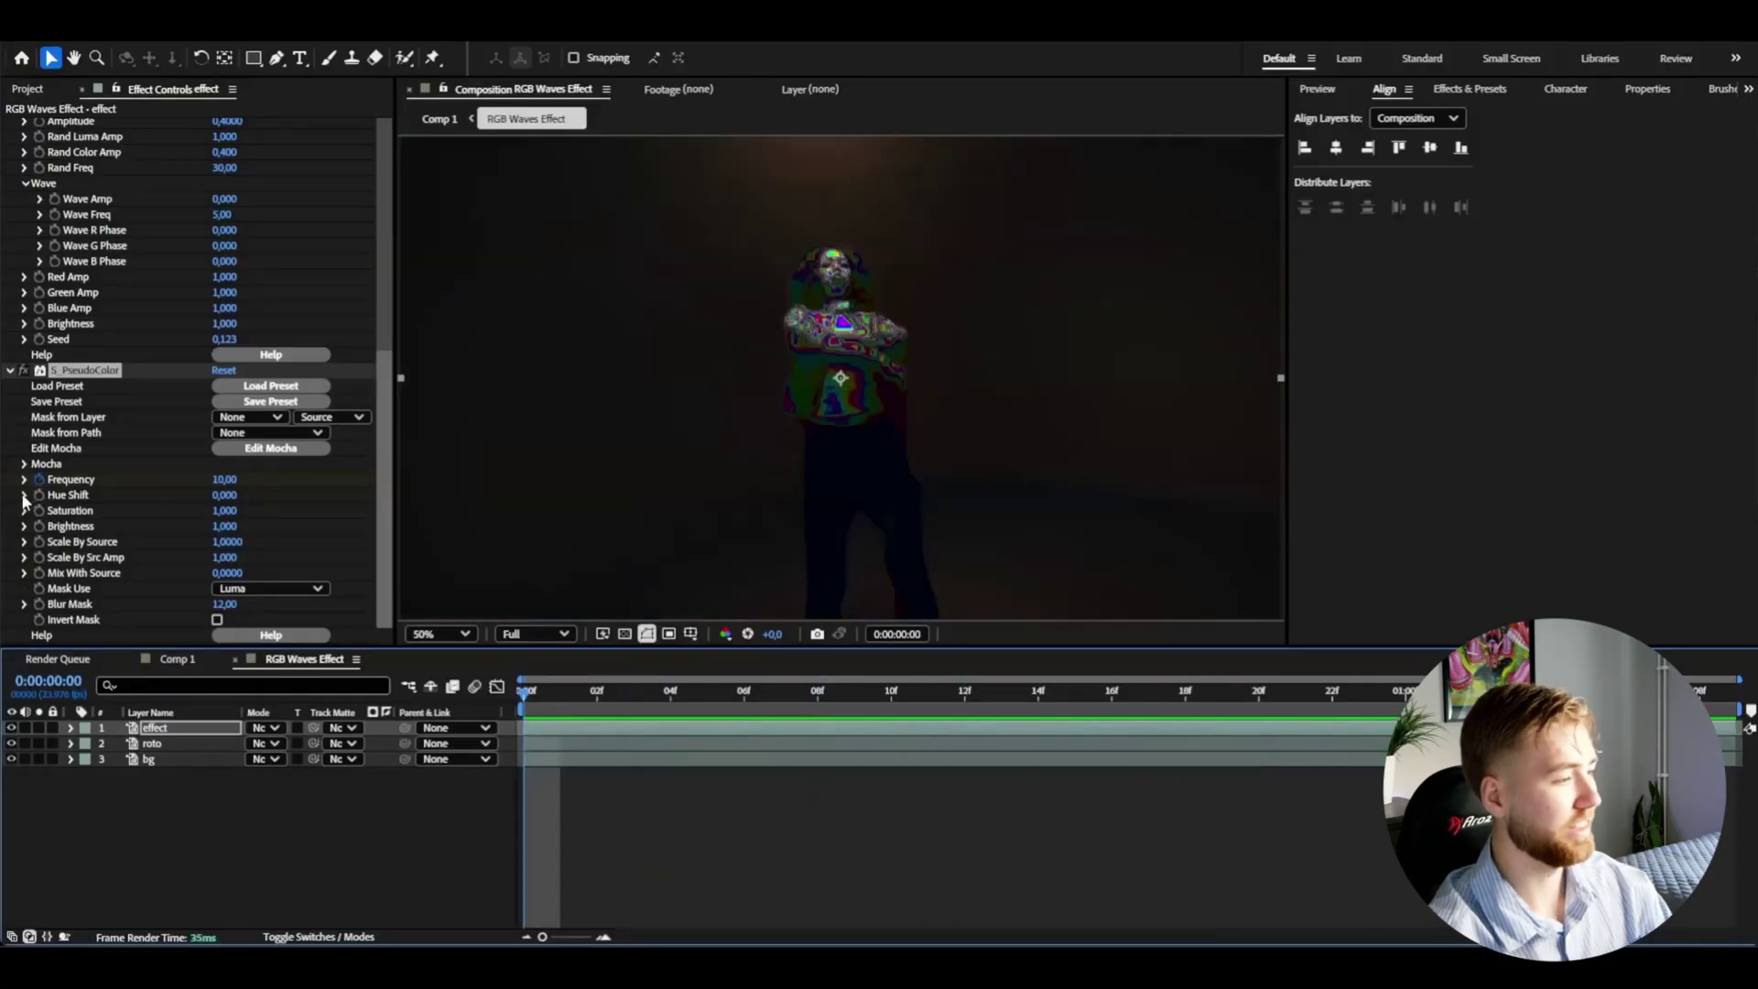
# Step: Keyframe Hue Shift, set end values for Frequency and Hue Shift at clip end, and preview
pyautogui.click(40, 495)
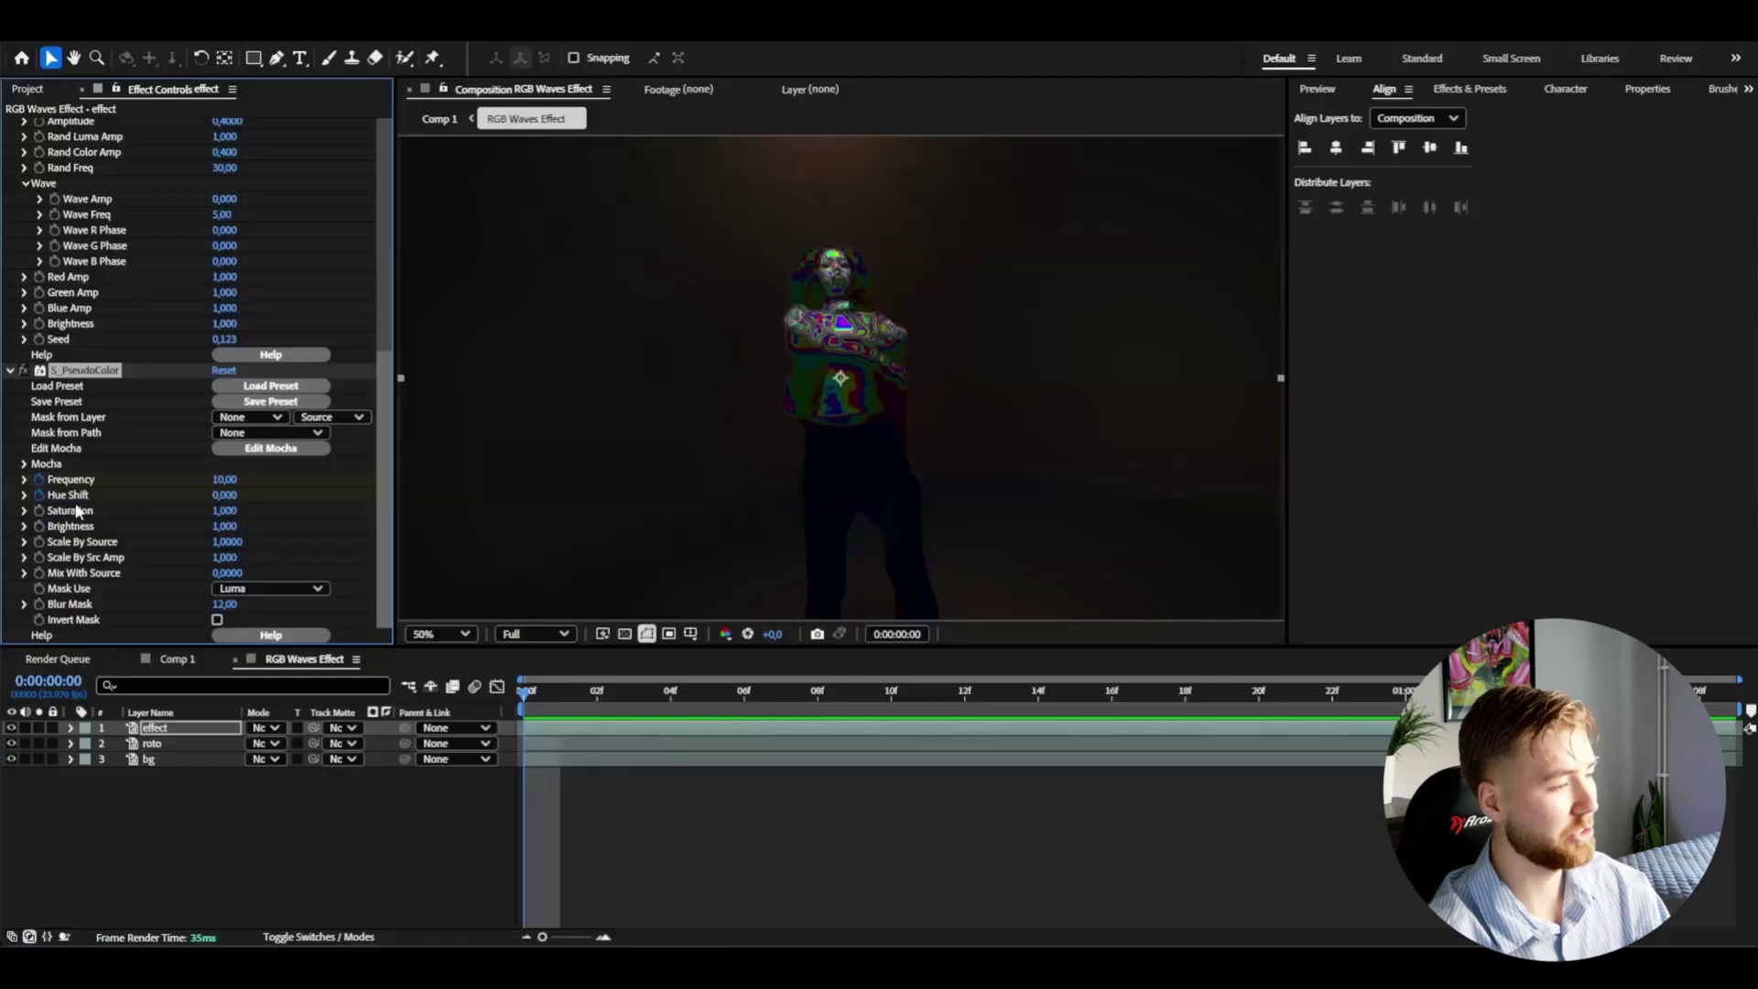
pyautogui.click(619, 707)
pyautogui.moveTo(620, 707); pyautogui.dragTo(1745, 732)
pyautogui.moveTo(225, 478); pyautogui.dragTo(313, 507)
pyautogui.press('space')
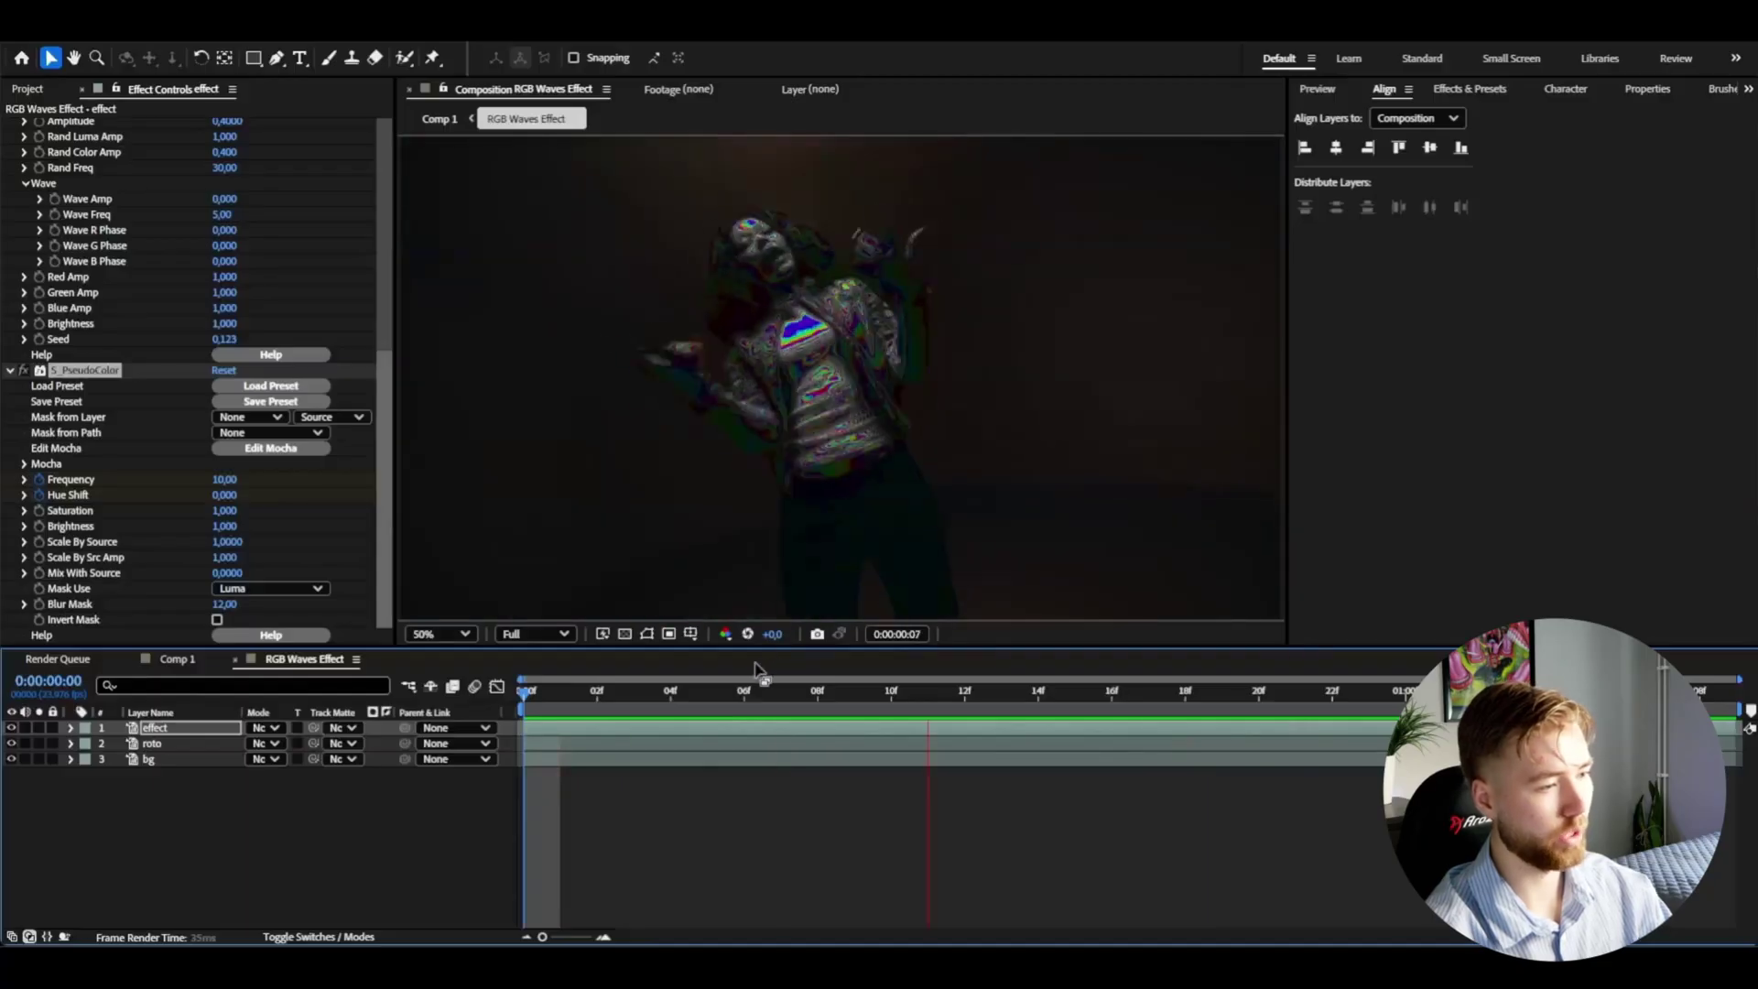
pyautogui.press('space')
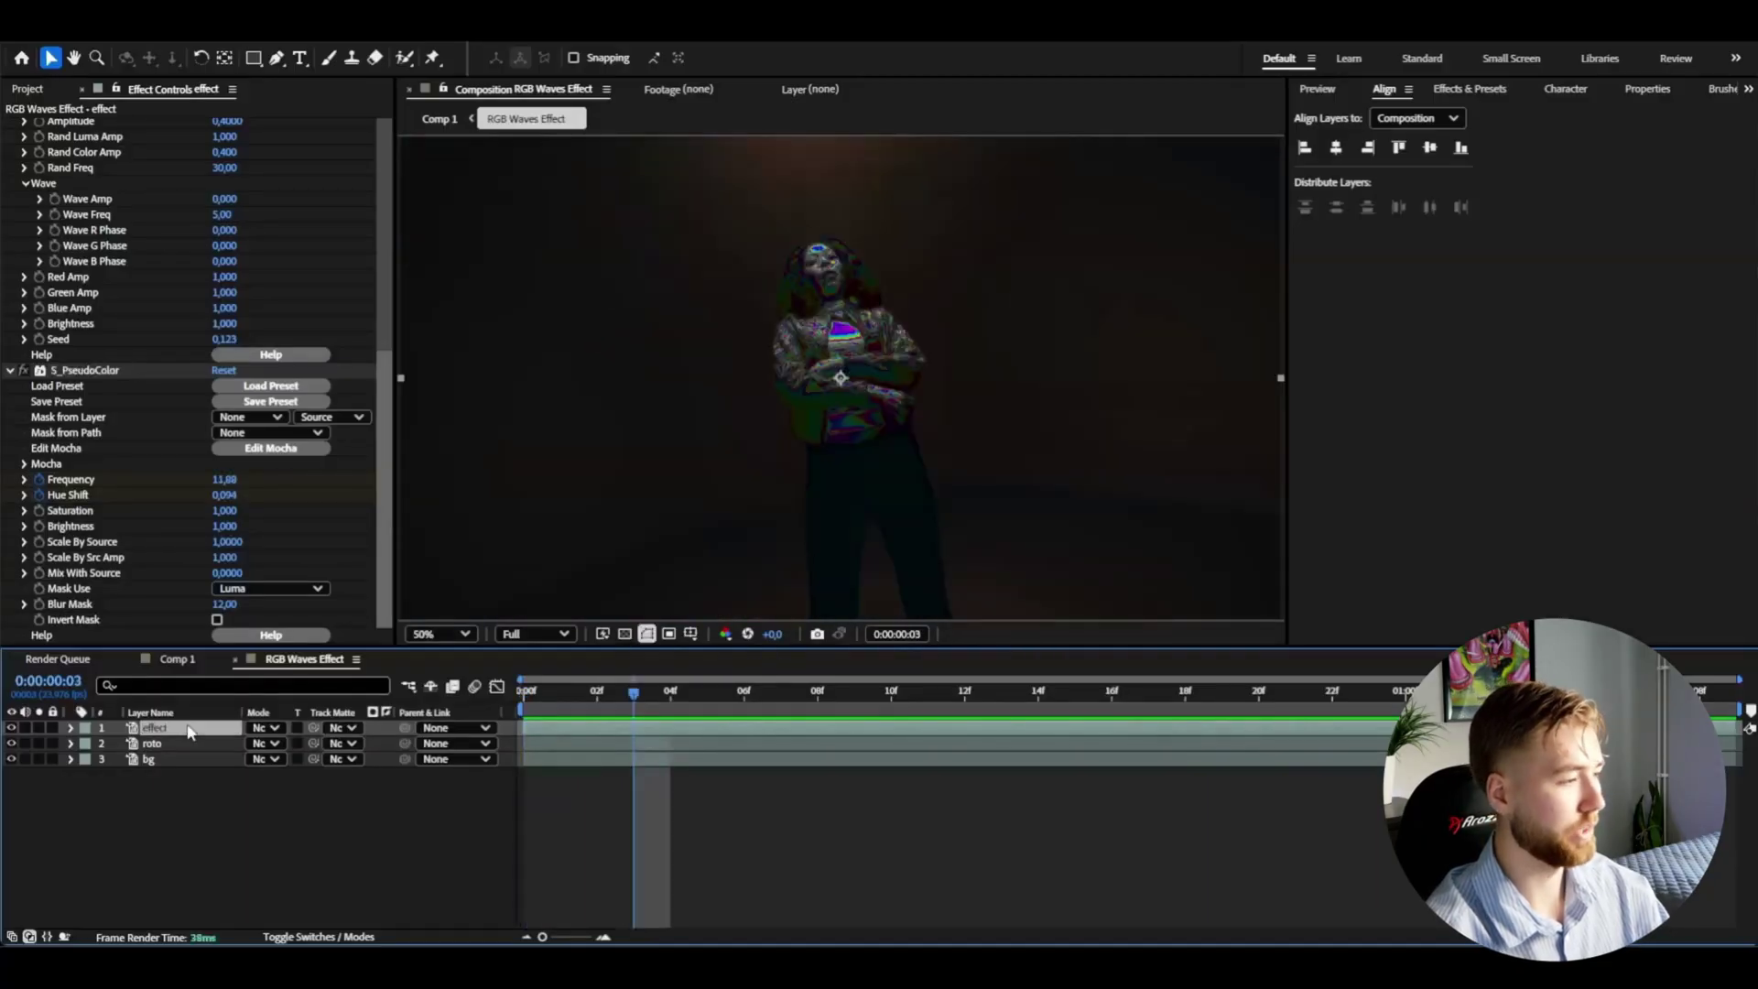
pyautogui.hotkey('ctrl', 'space')
# Step: Apply S_EdgeDetect (RGB Edges) with Edge Smooth 6, Saturation 2, Threshold 0.4, then check frame 10
pyautogui.write('ed')
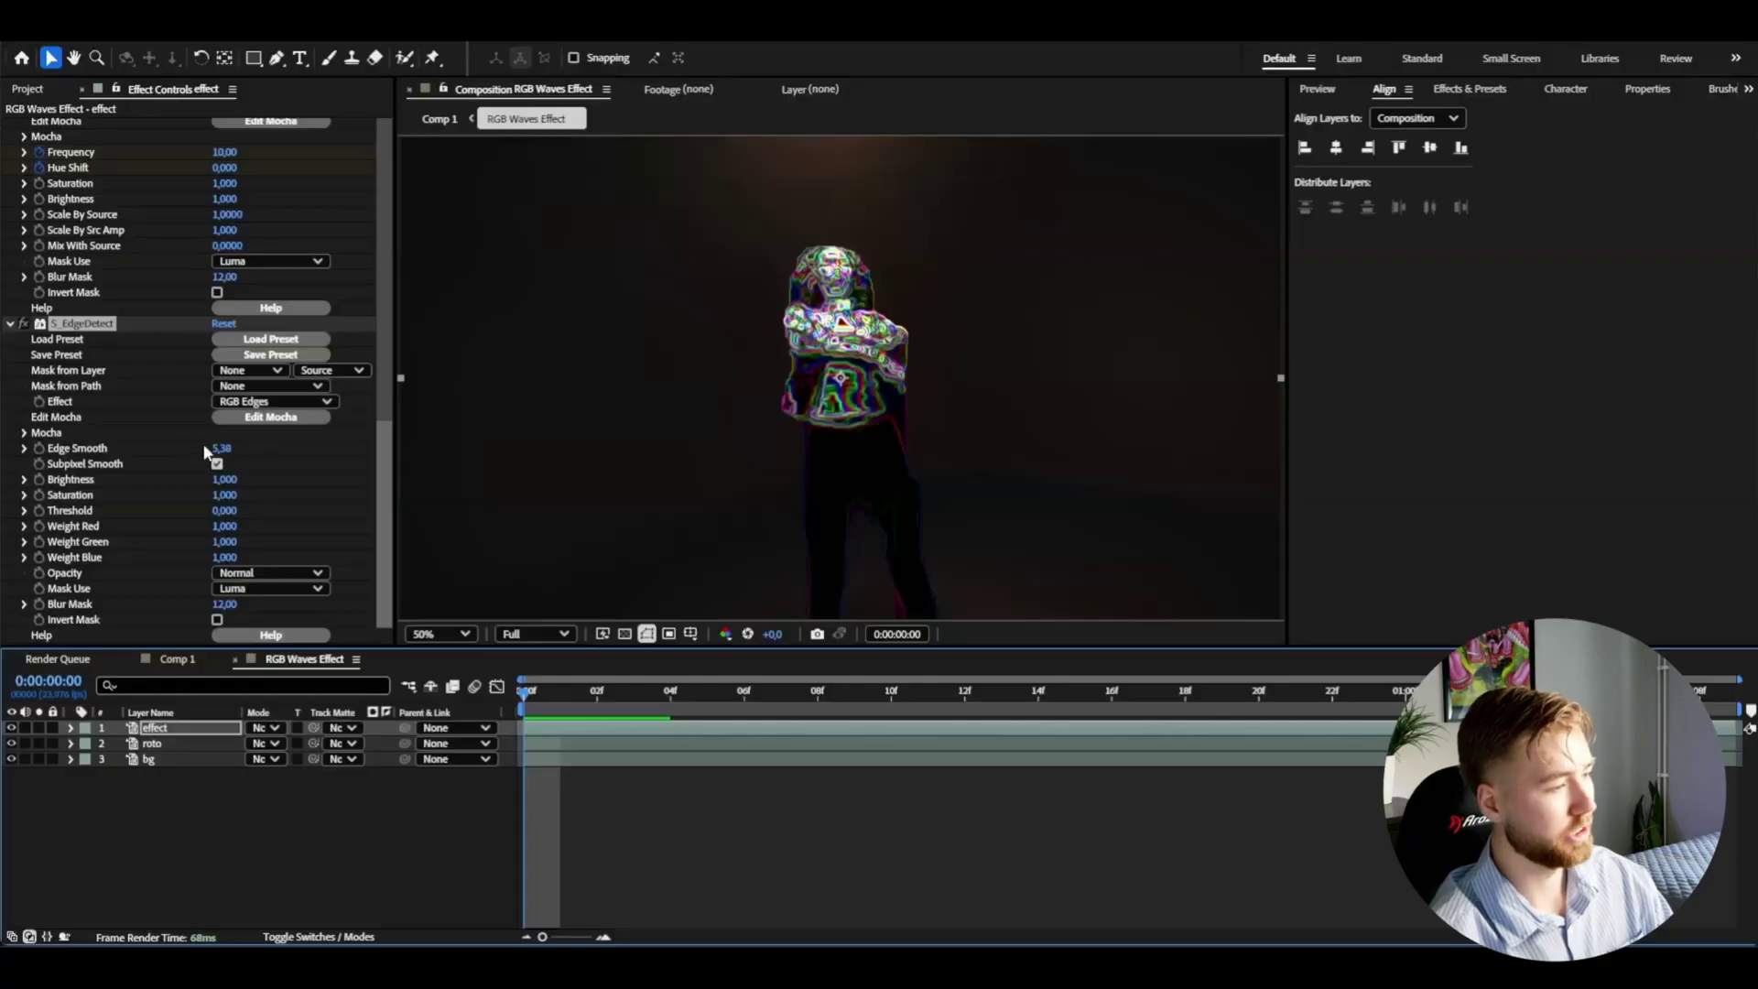
pyautogui.click(221, 447)
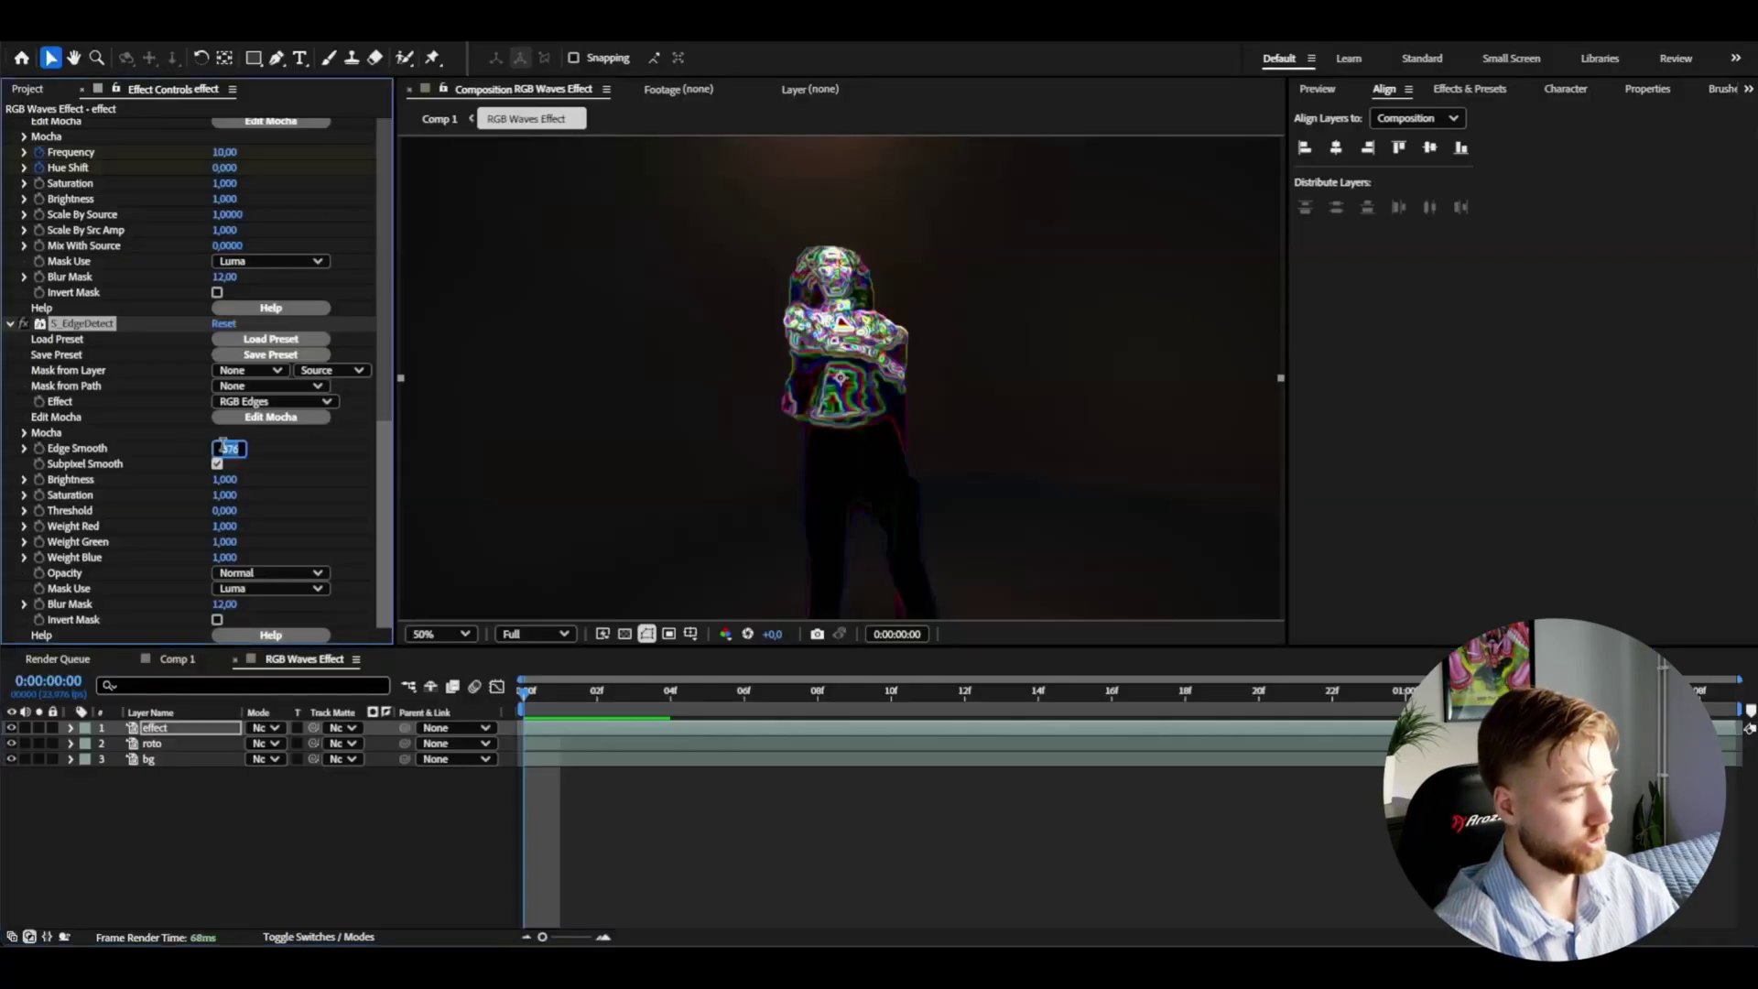
pyautogui.write('6')
pyautogui.press('Tab')
pyautogui.press('Tab')
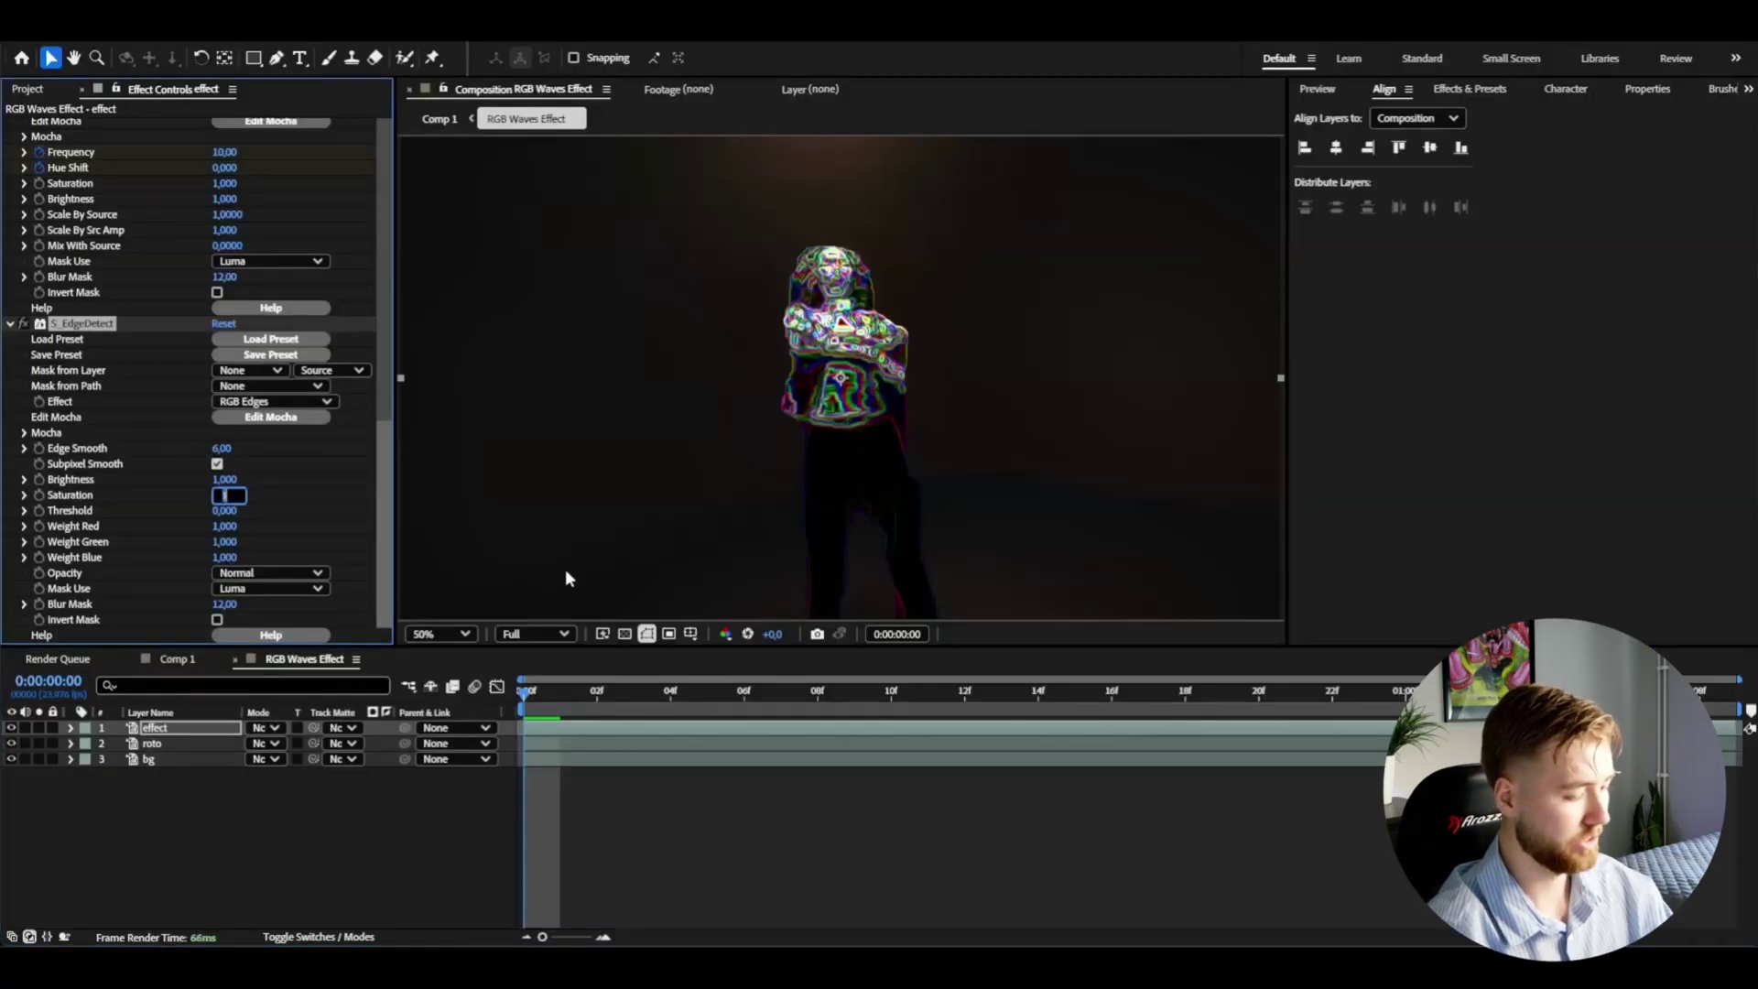
pyautogui.write('2')
pyautogui.press('Return')
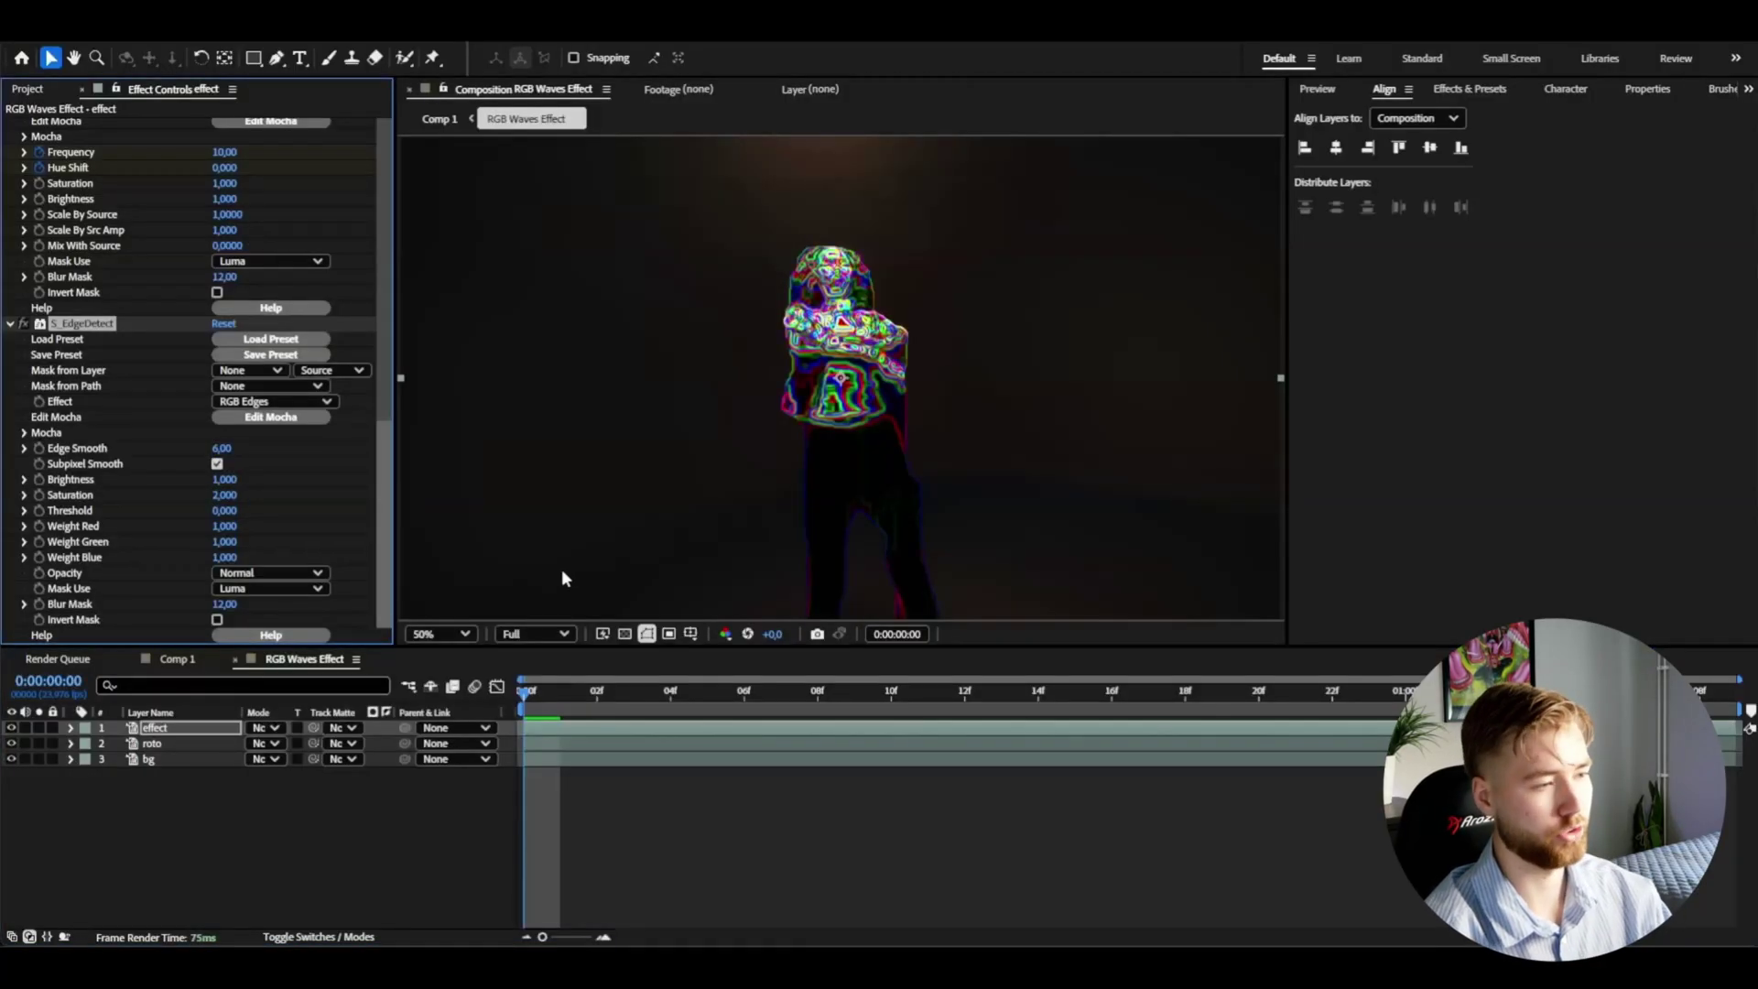
pyautogui.moveTo(224, 511); pyautogui.dragTo(265, 516)
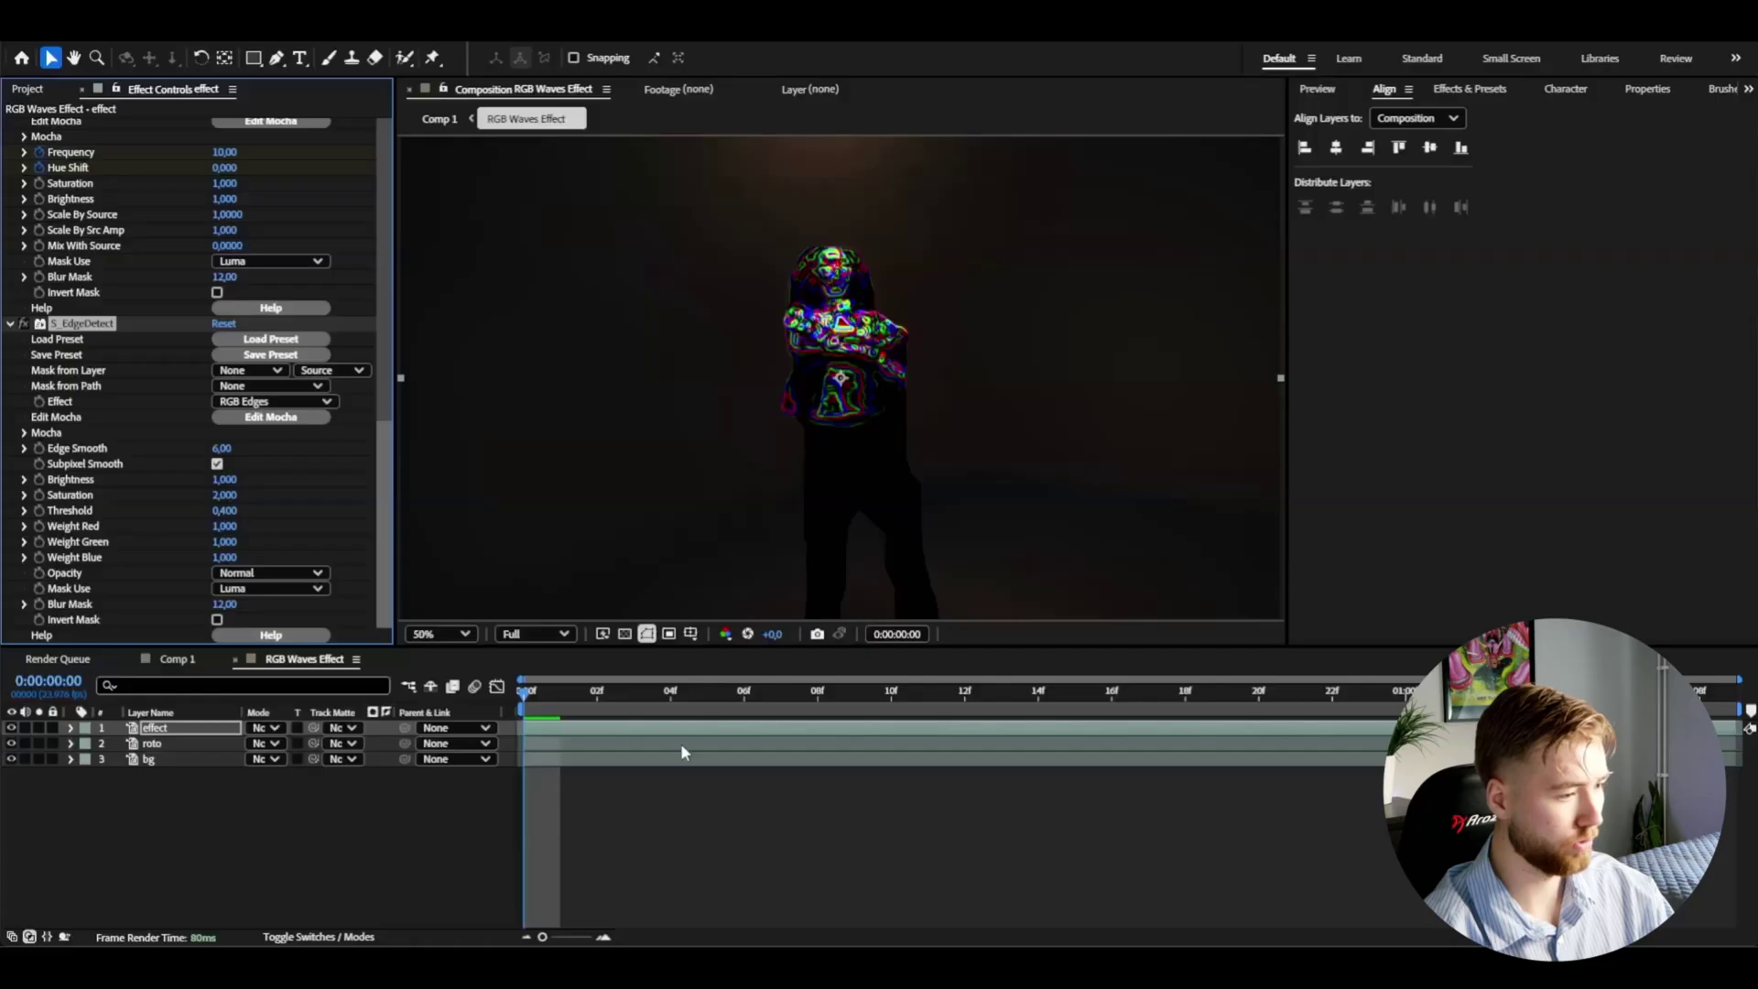
pyautogui.moveTo(856, 689); pyautogui.dragTo(1039, 676)
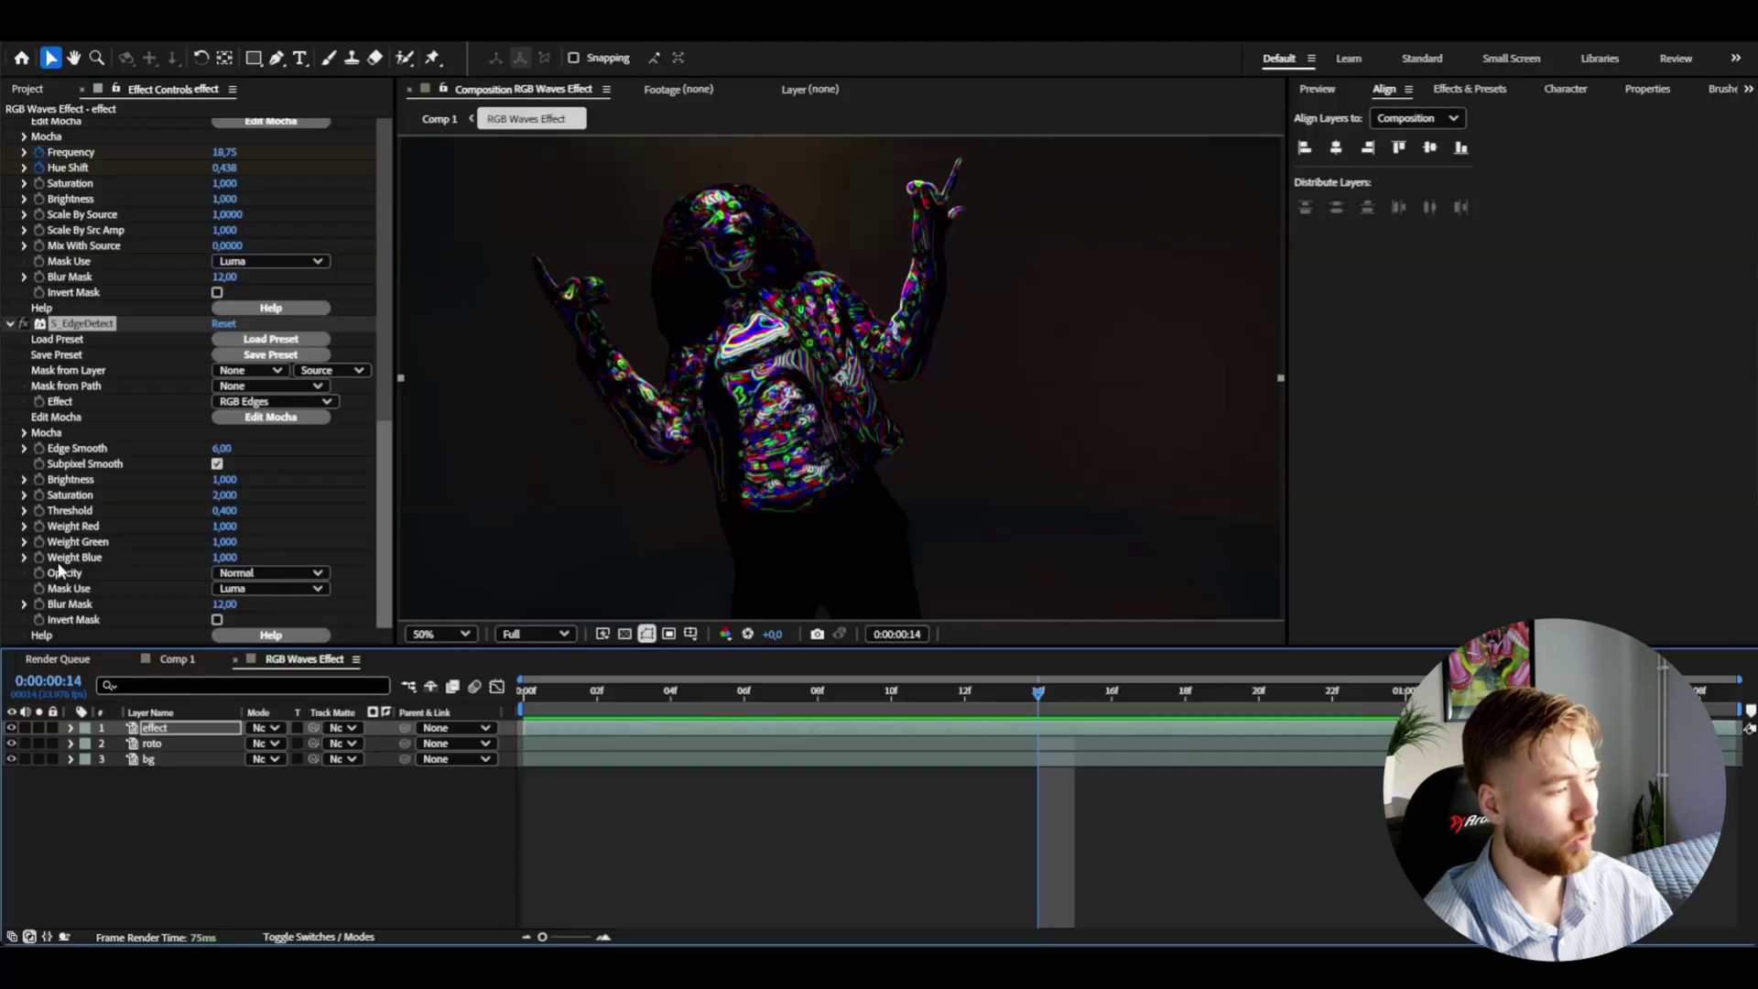
# Step: Test a higher Weight Blue at frame 6, then reset it to 1 and return to the start
pyautogui.moveTo(231, 561); pyautogui.dragTo(334, 568)
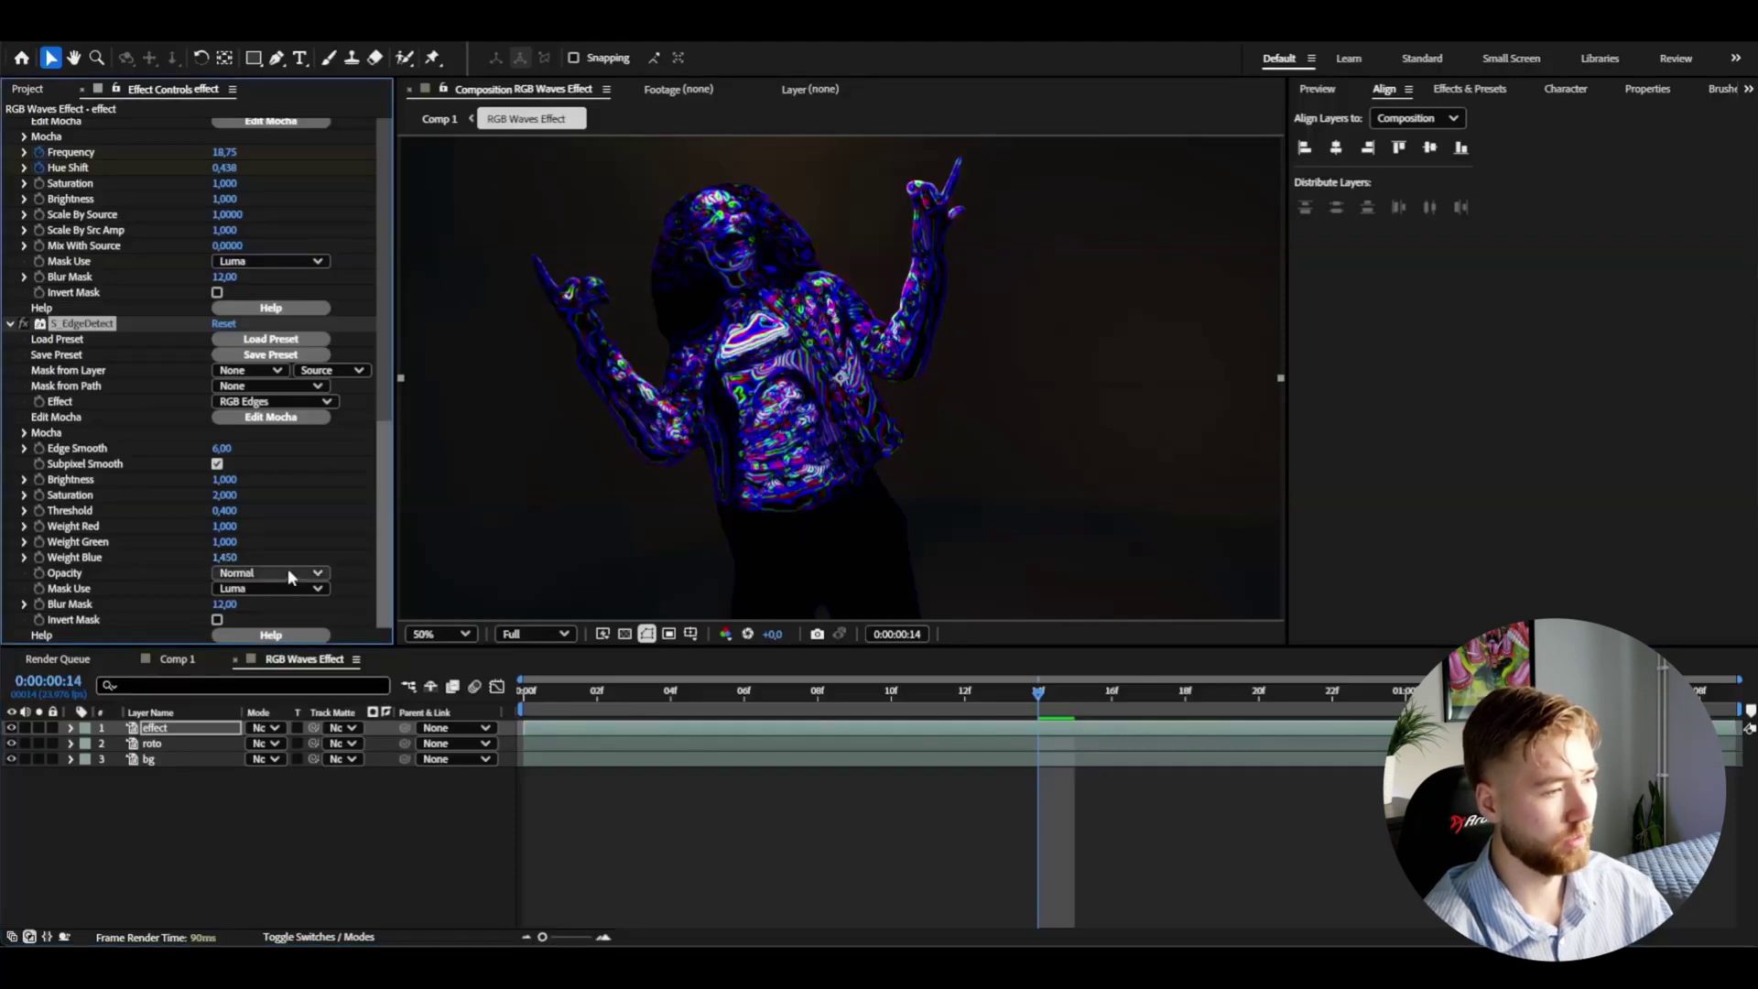
pyautogui.click(744, 713)
pyautogui.moveTo(638, 717); pyautogui.dragTo(745, 712)
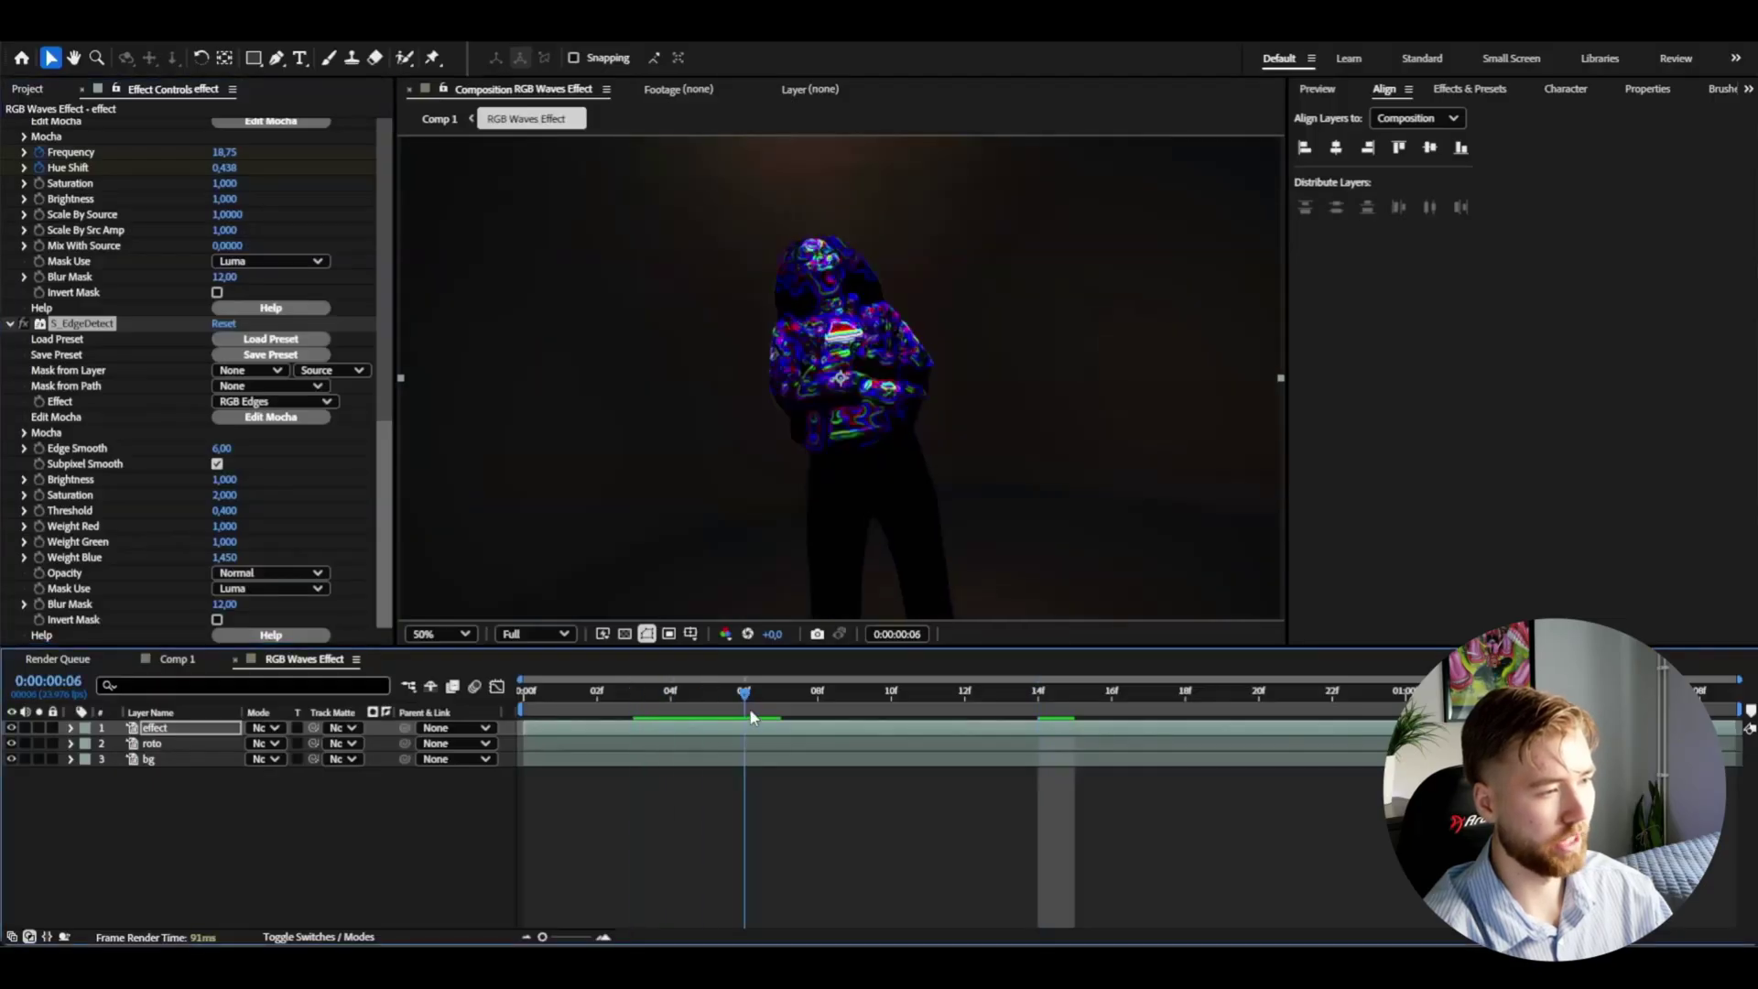
pyautogui.click(225, 557)
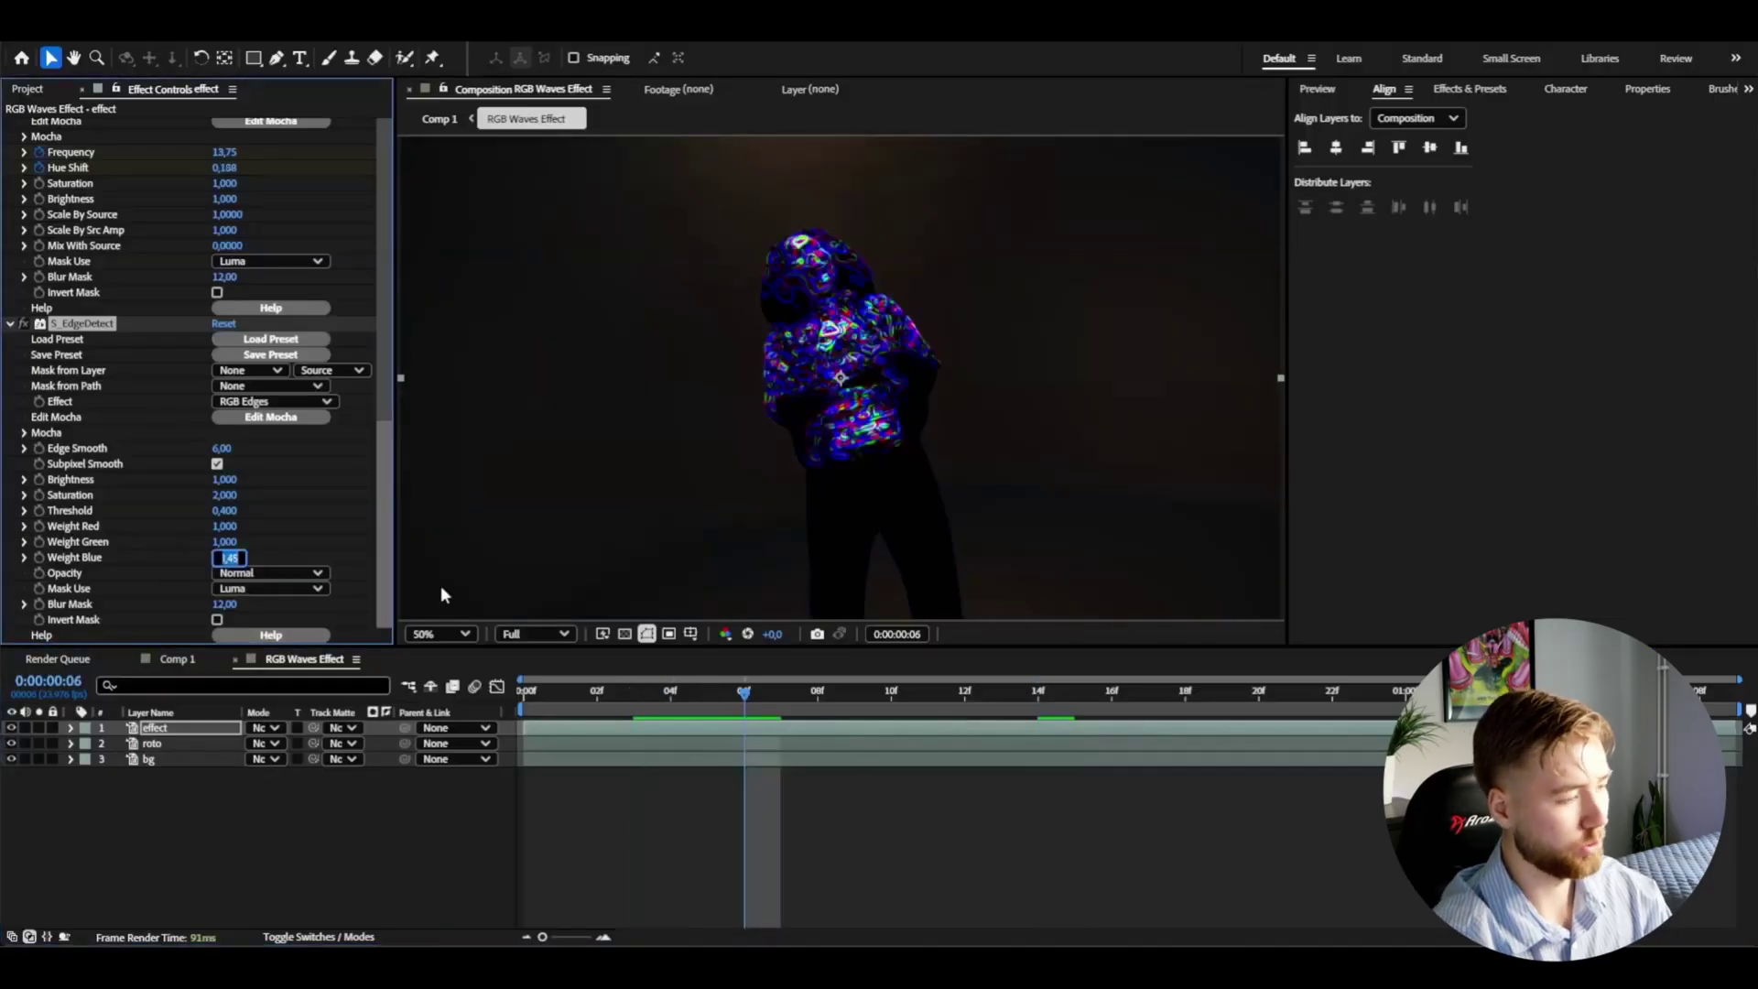
pyautogui.write('1')
pyautogui.press('Return')
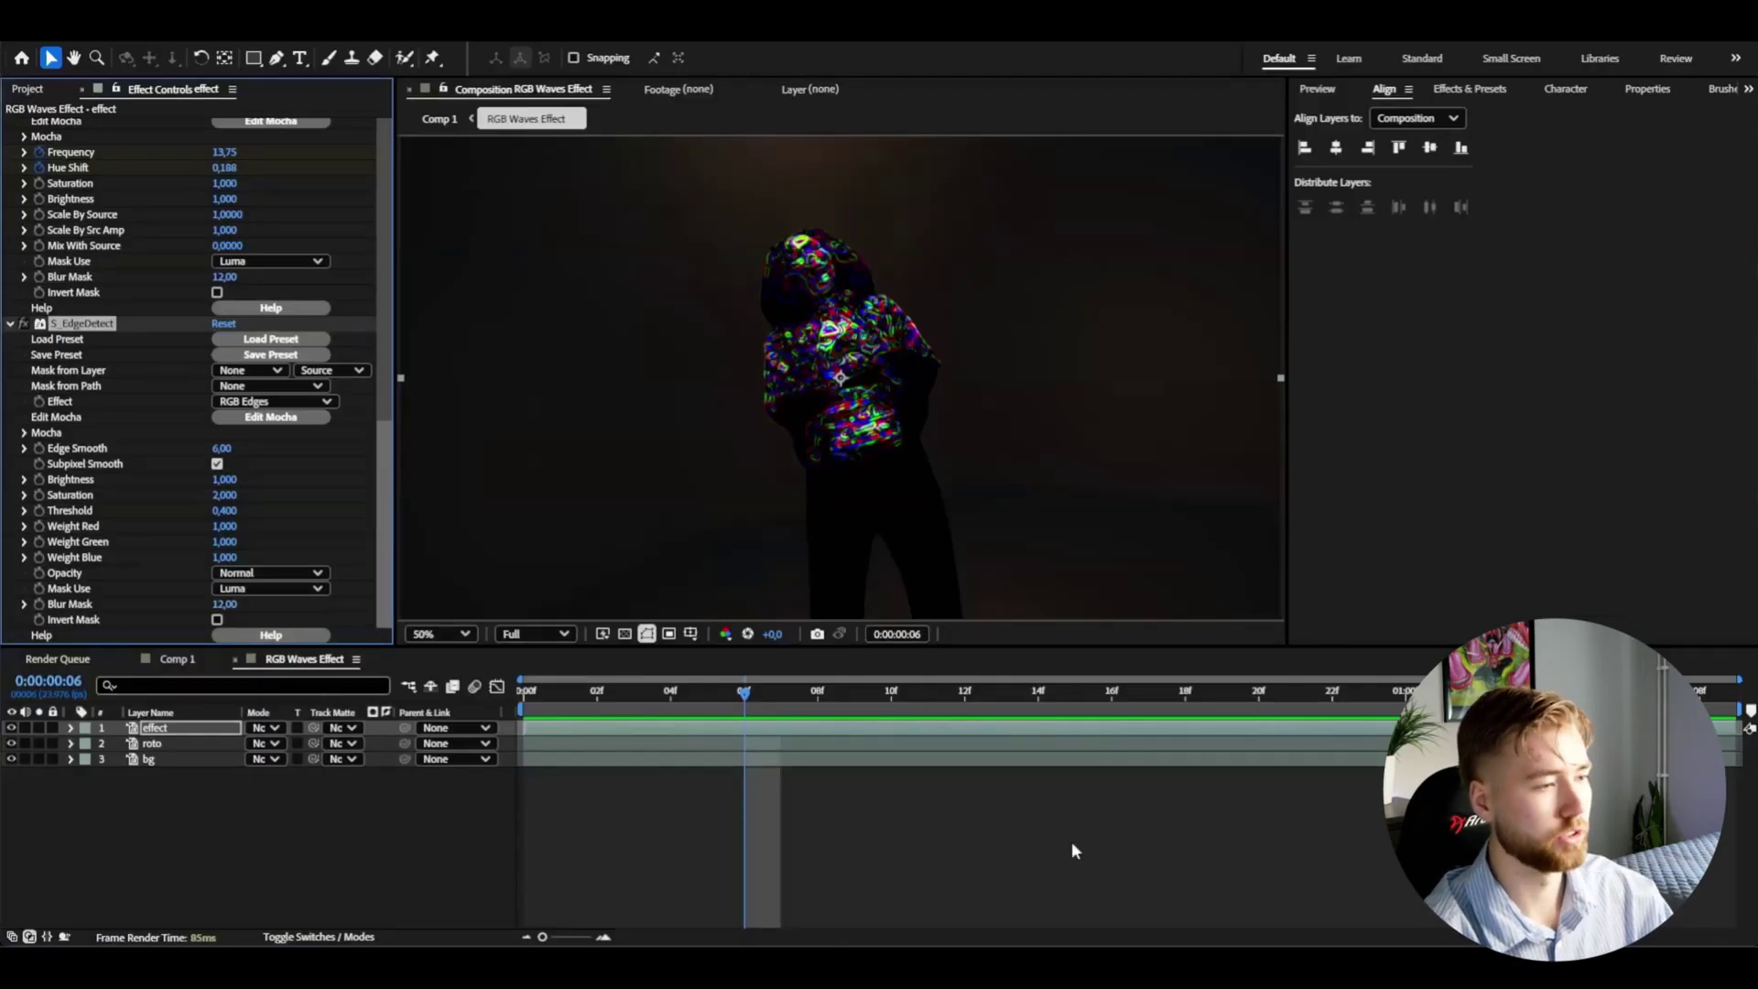
pyautogui.press('Home')
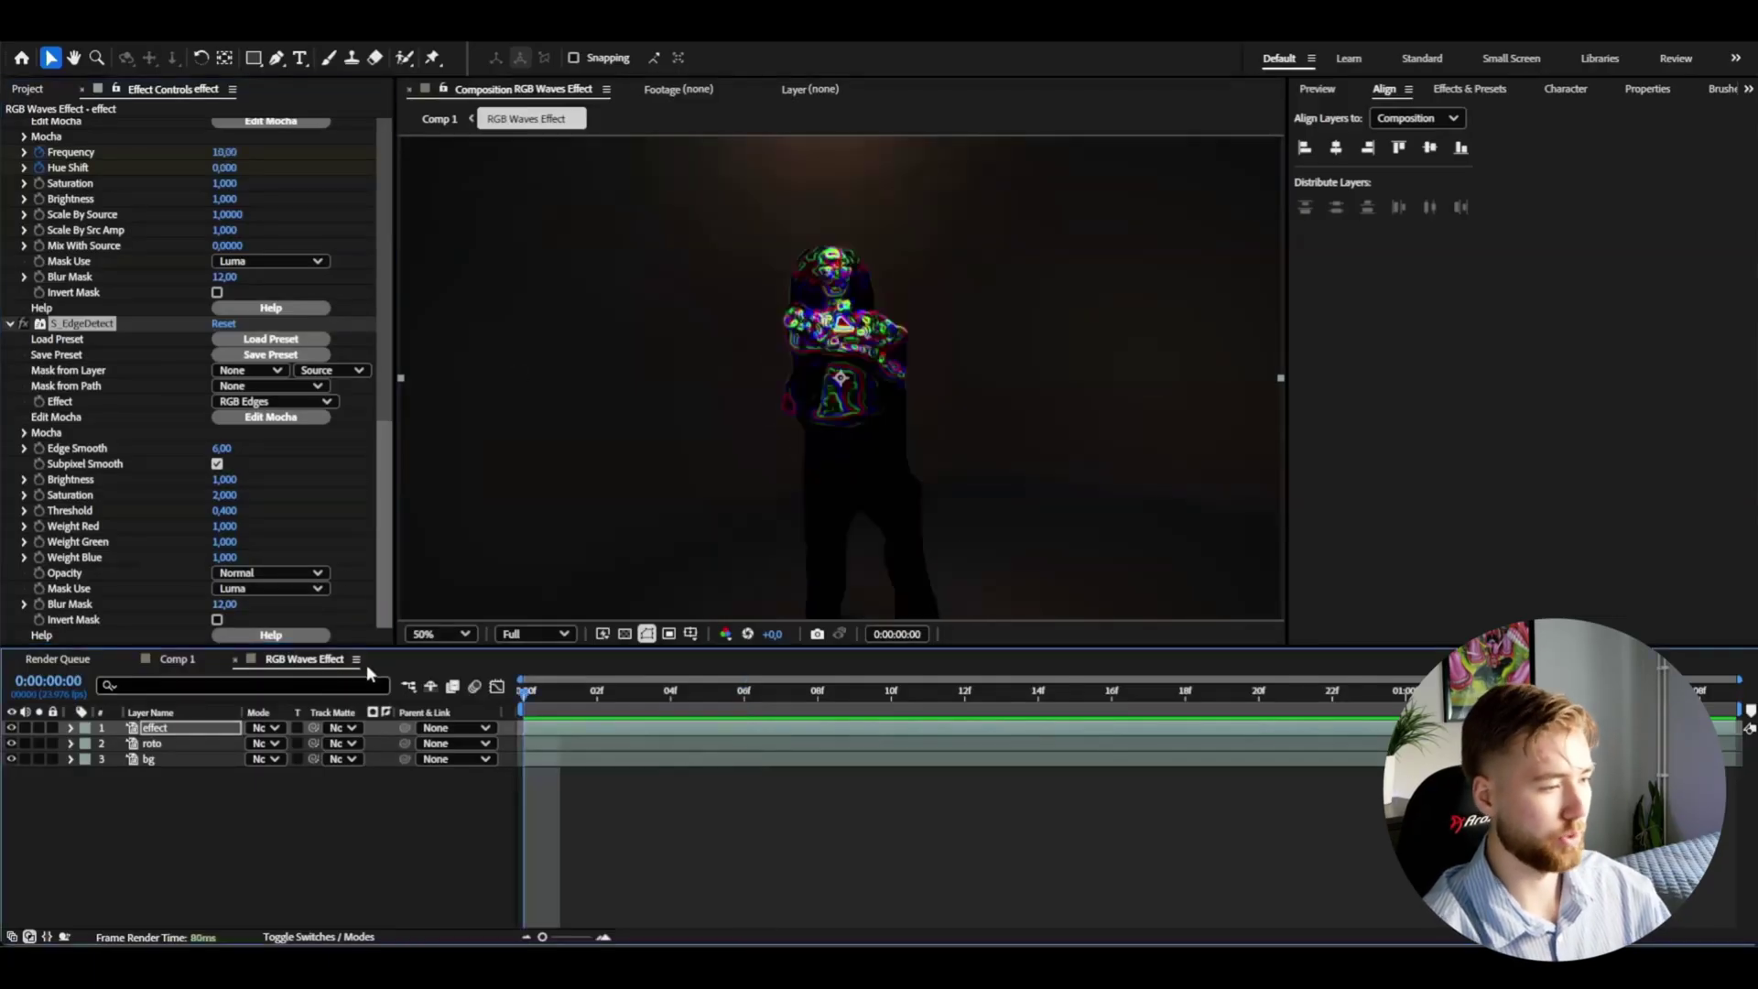
pyautogui.hotkey('ctrl', 'space')
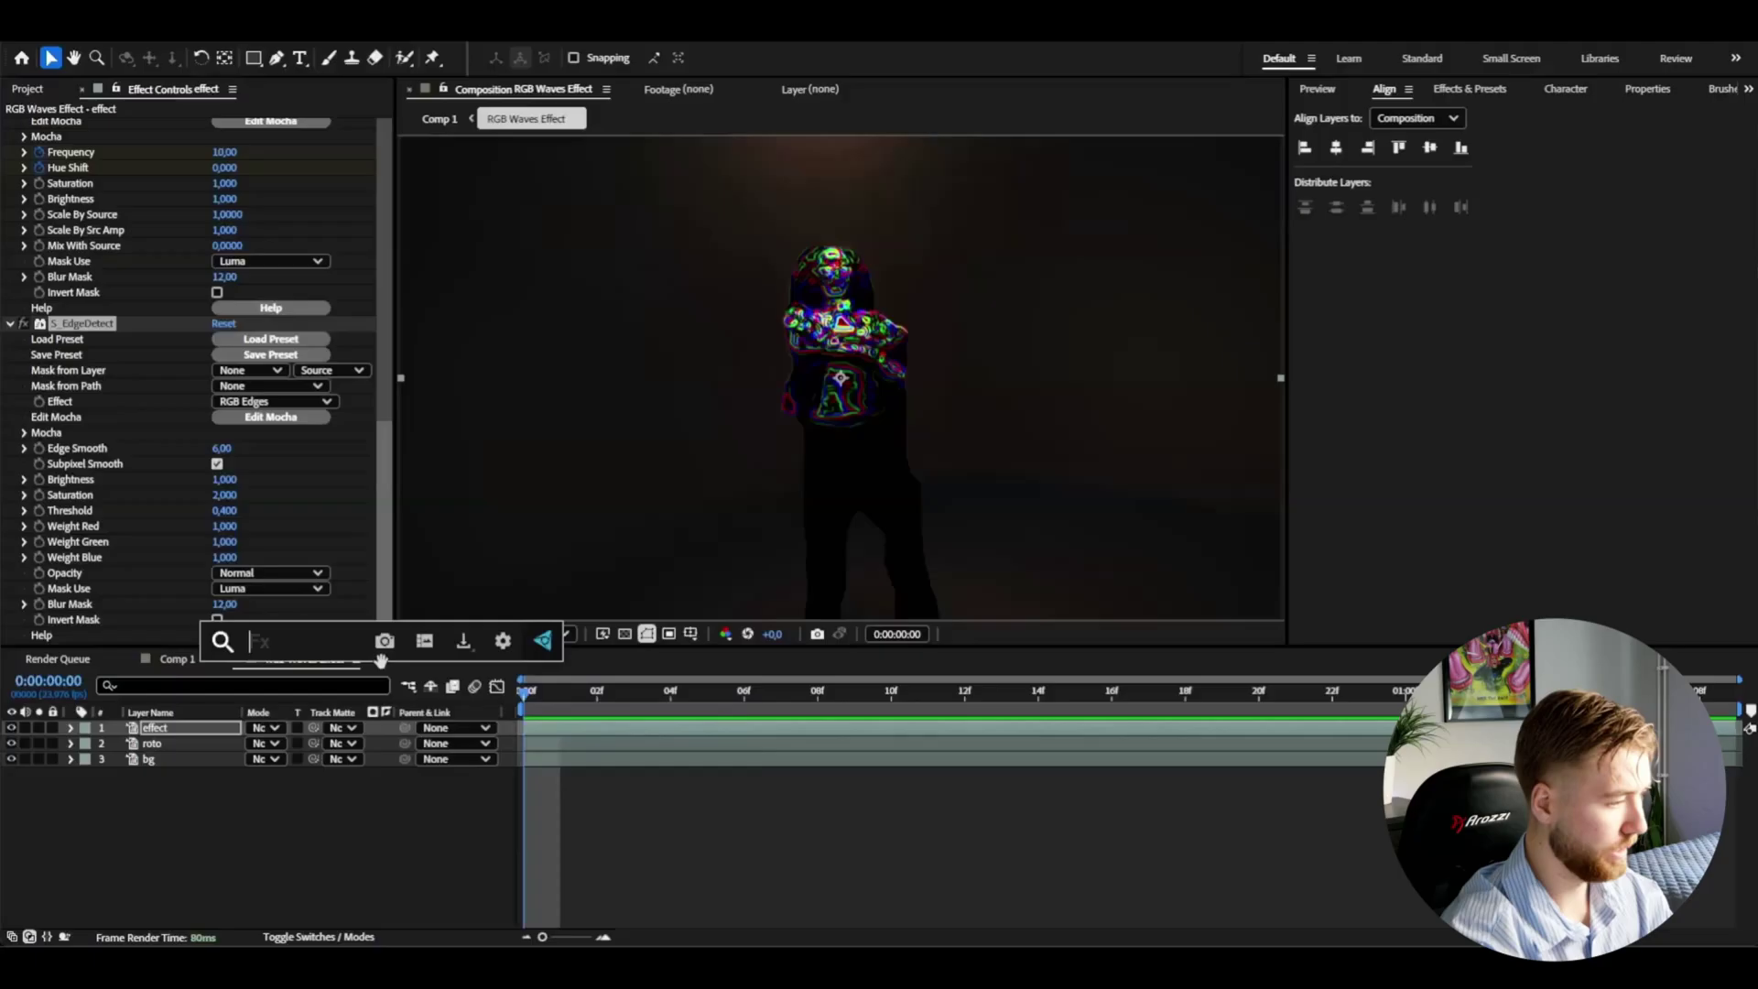
# Step: Apply S_Glint to the effect layer and zoom the viewer to 100%
pyautogui.write('glint')
pyautogui.press('Return')
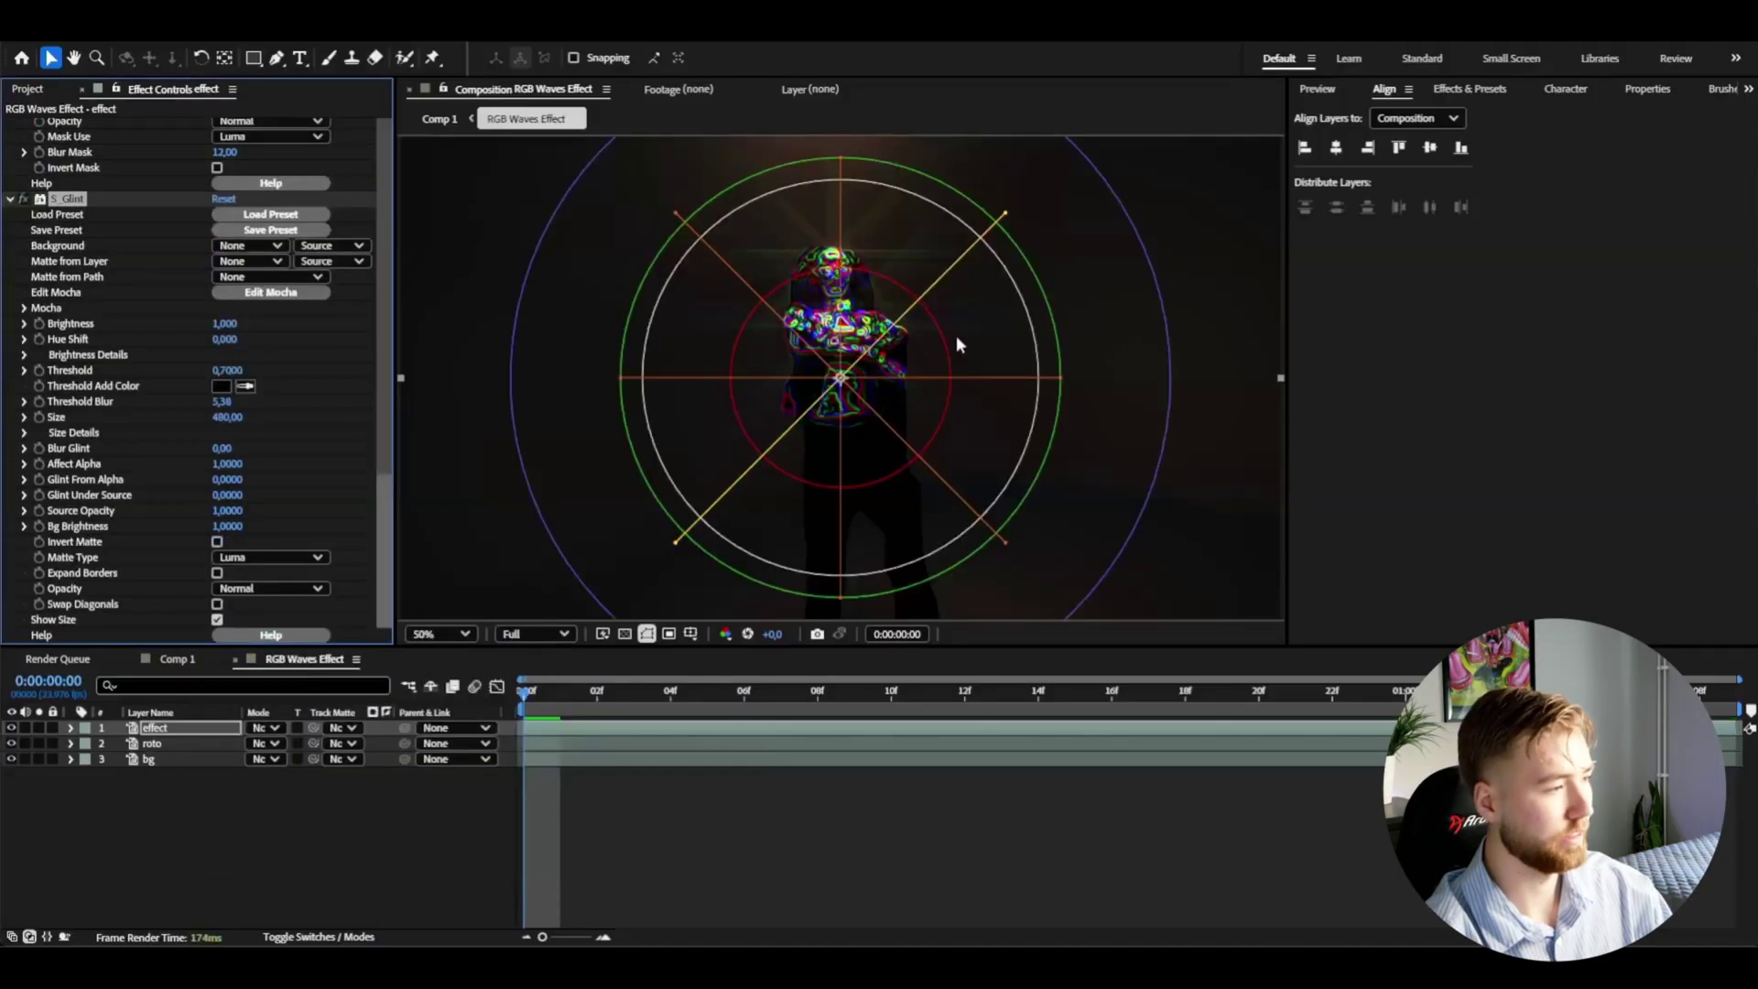
pyautogui.press('/')
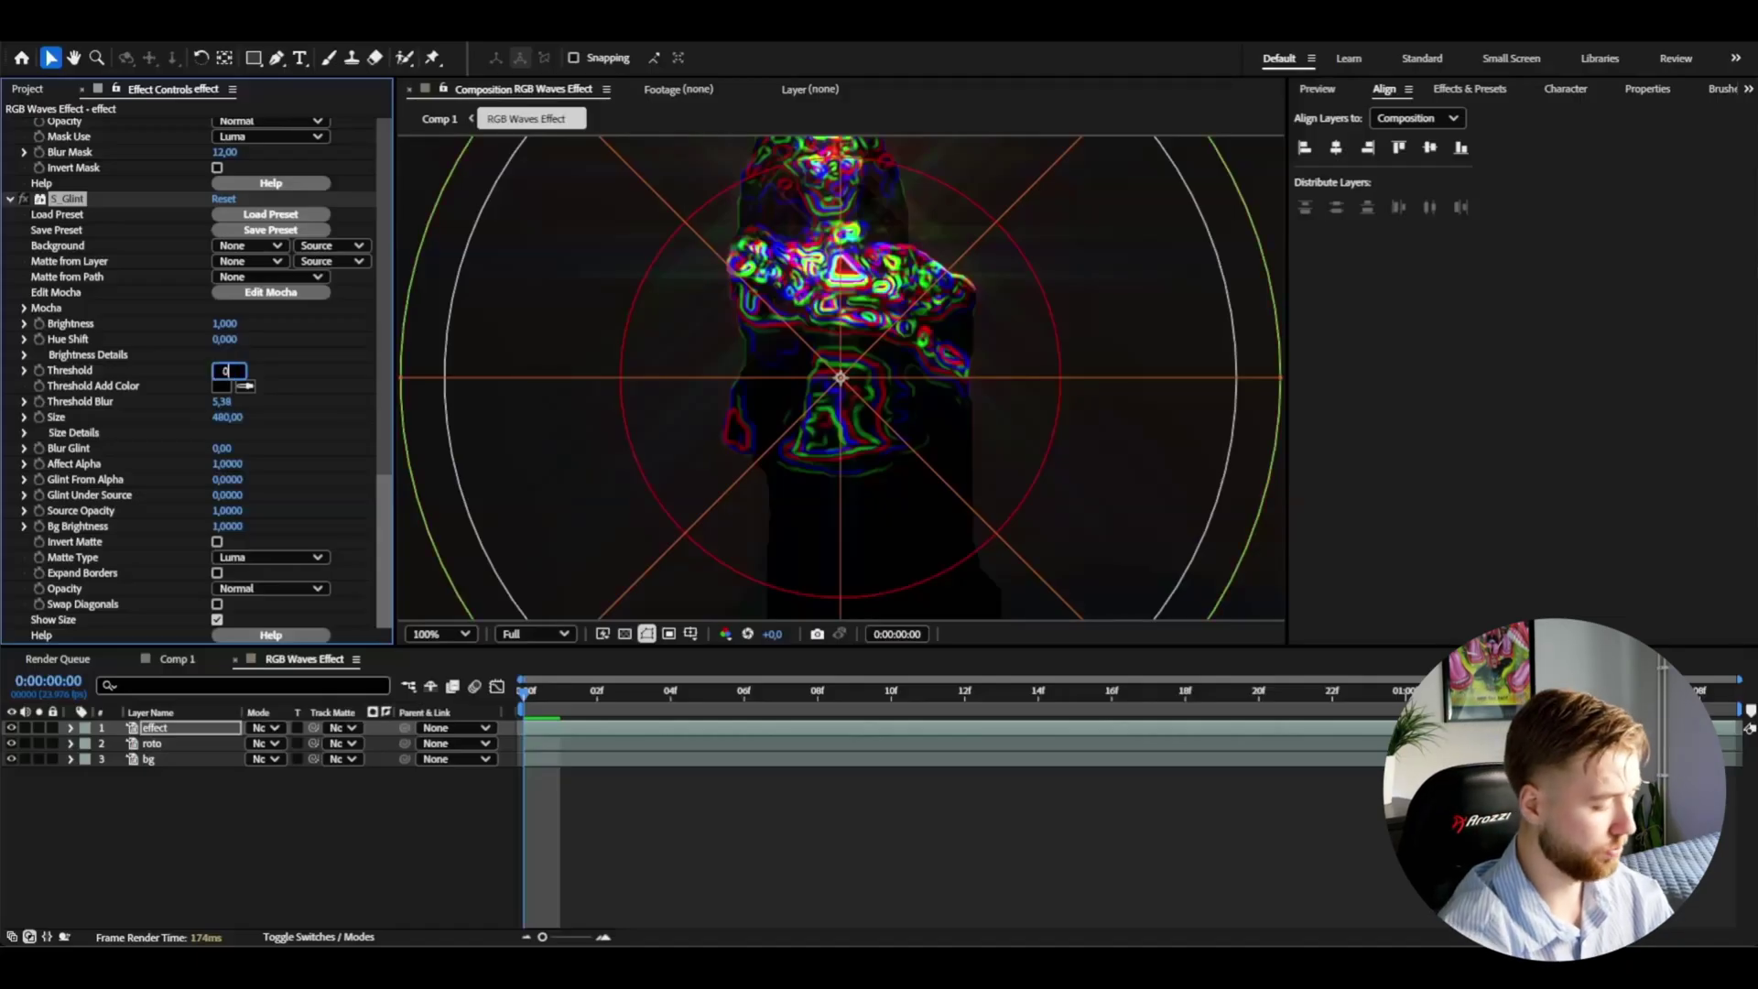
# Step: Add Deep Glow 2 to the effect layer via the effect search
pyautogui.hotkey('shift', '/')
pyautogui.hotkey('ctrl', 'space')
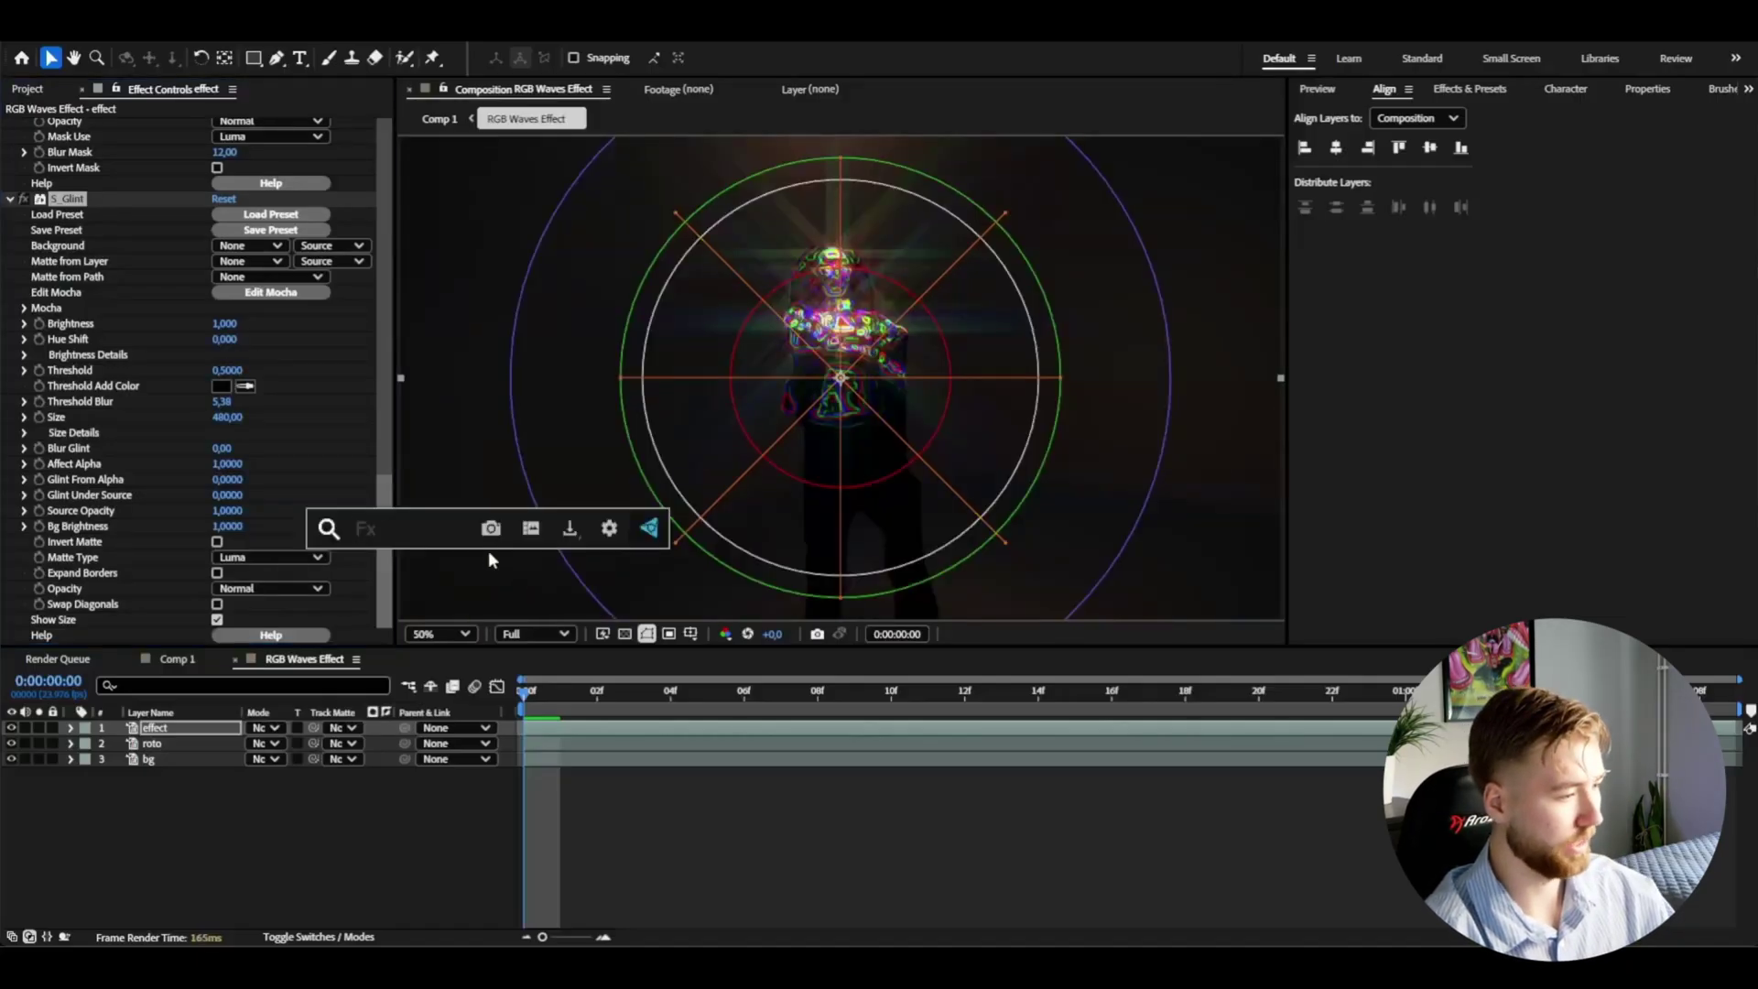
pyautogui.write('d')
pyautogui.click(409, 638)
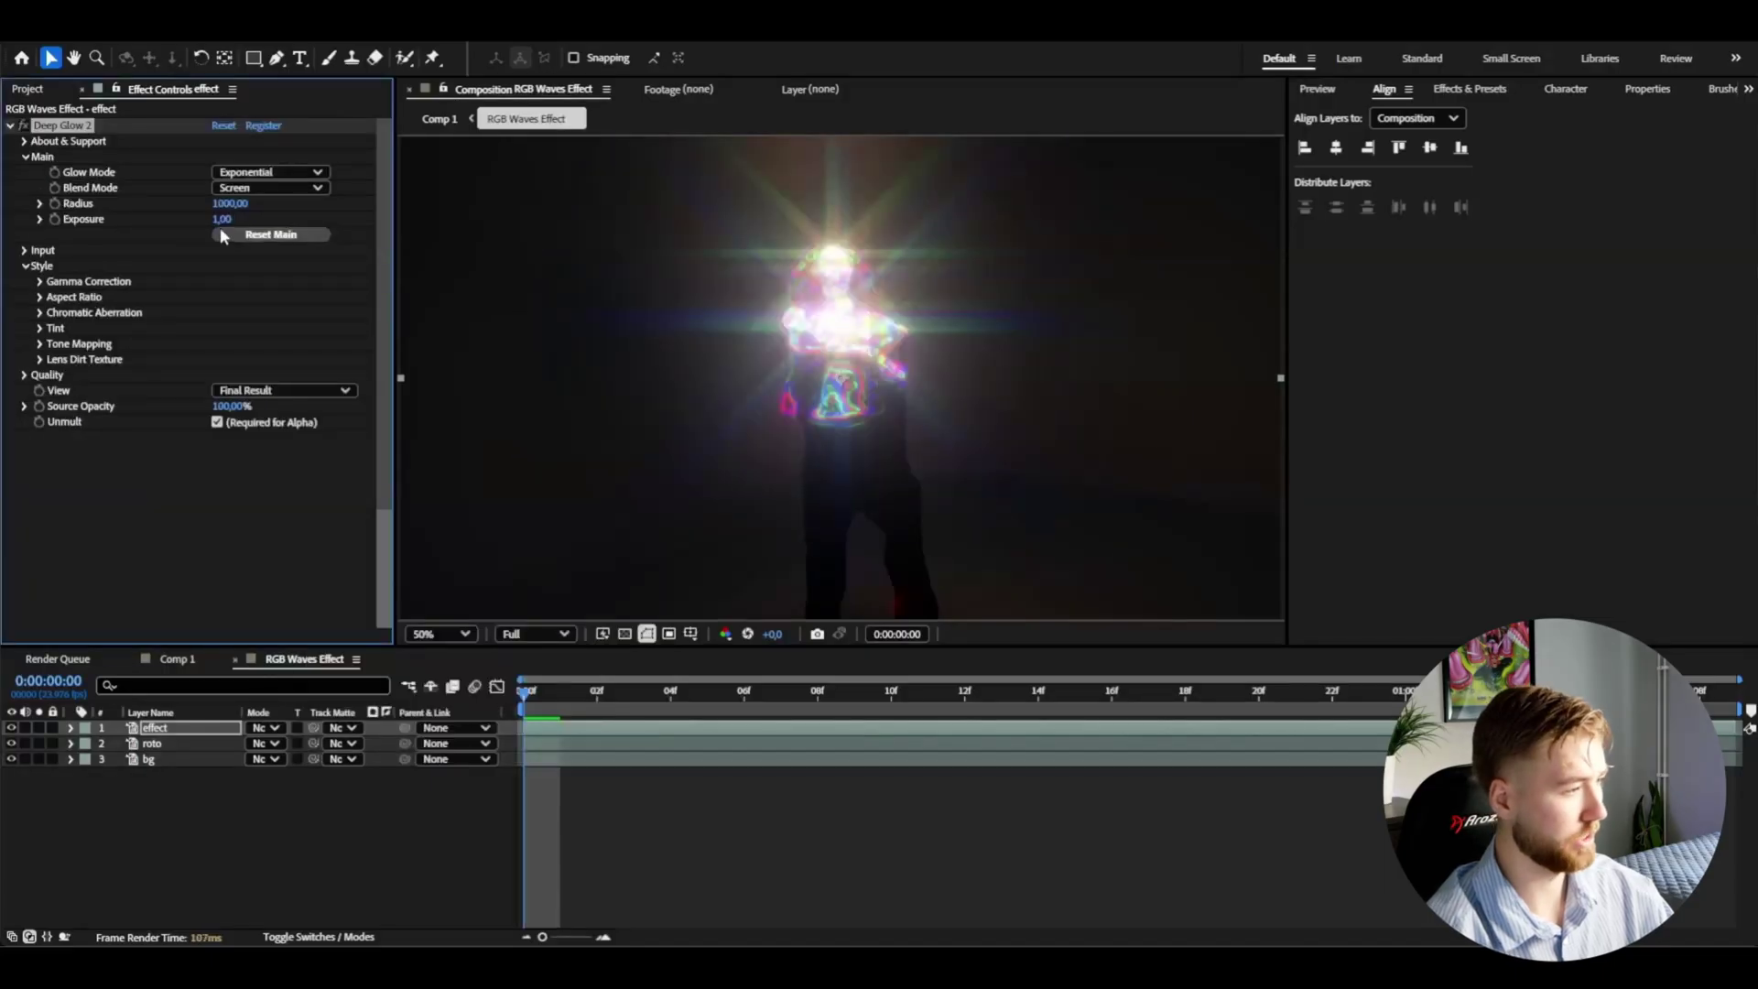
# Step: Switch Deep Glow 2's glow mode to Lens Iris at 100% viewer zoom, then reselect the effect layer
pyautogui.press('/')
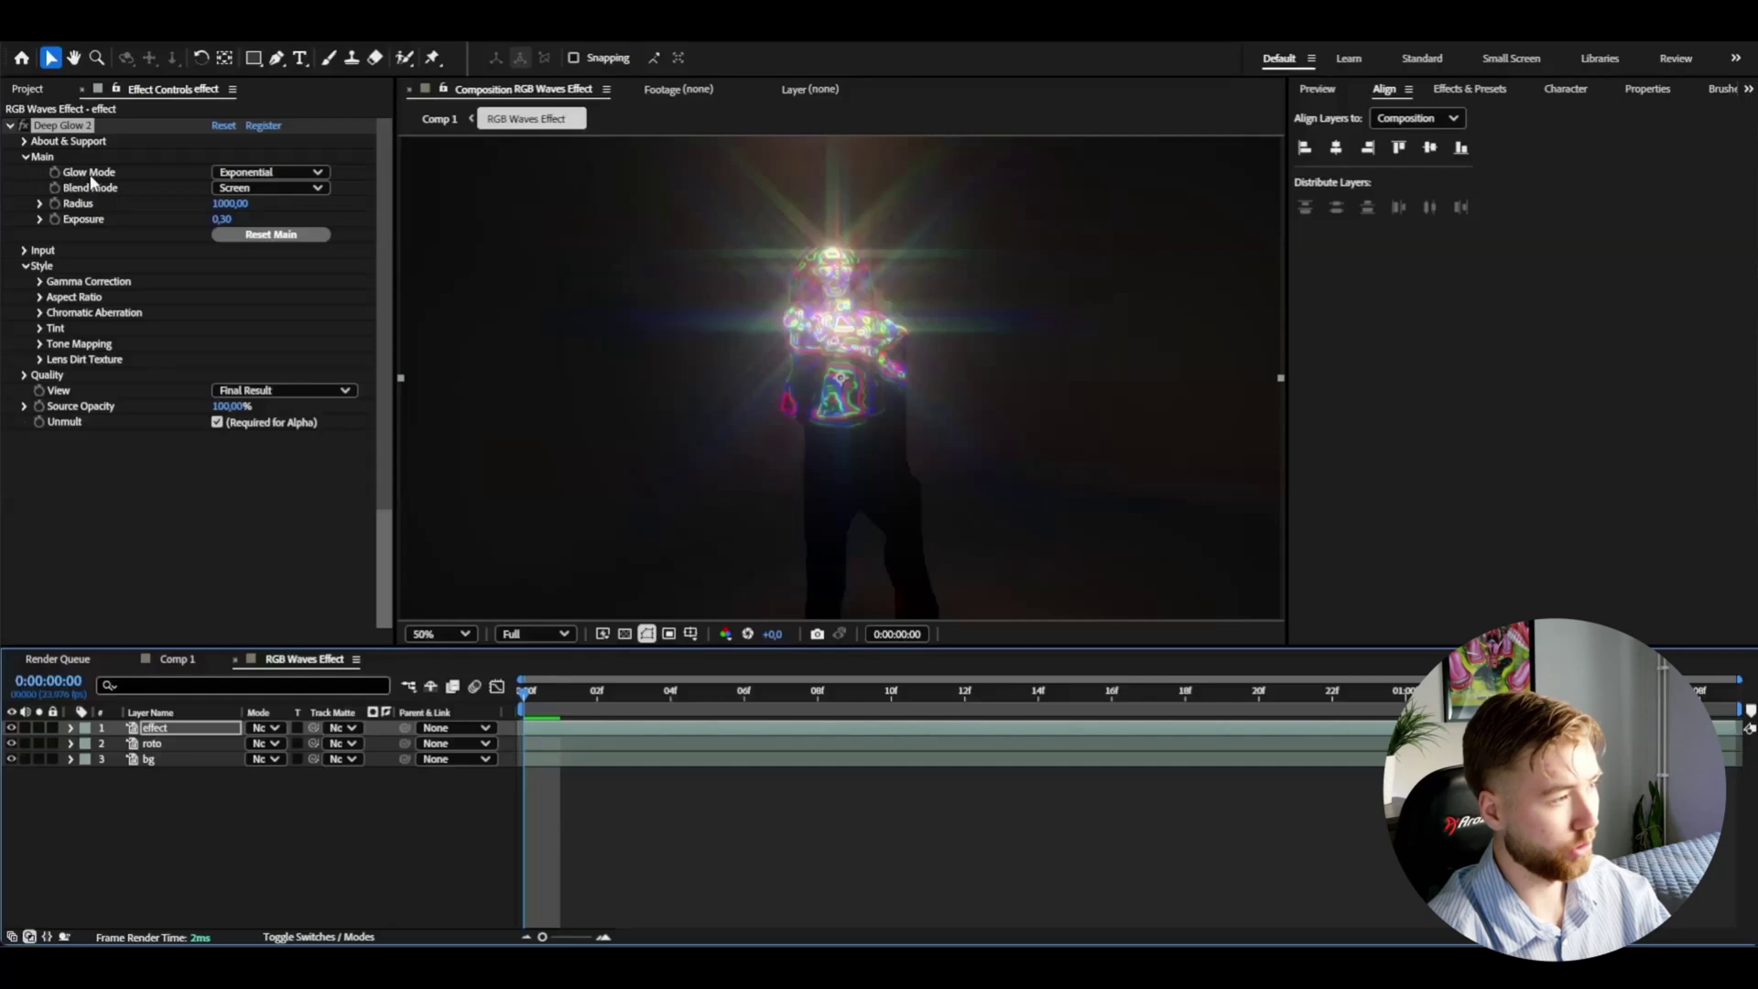
pyautogui.click(249, 174)
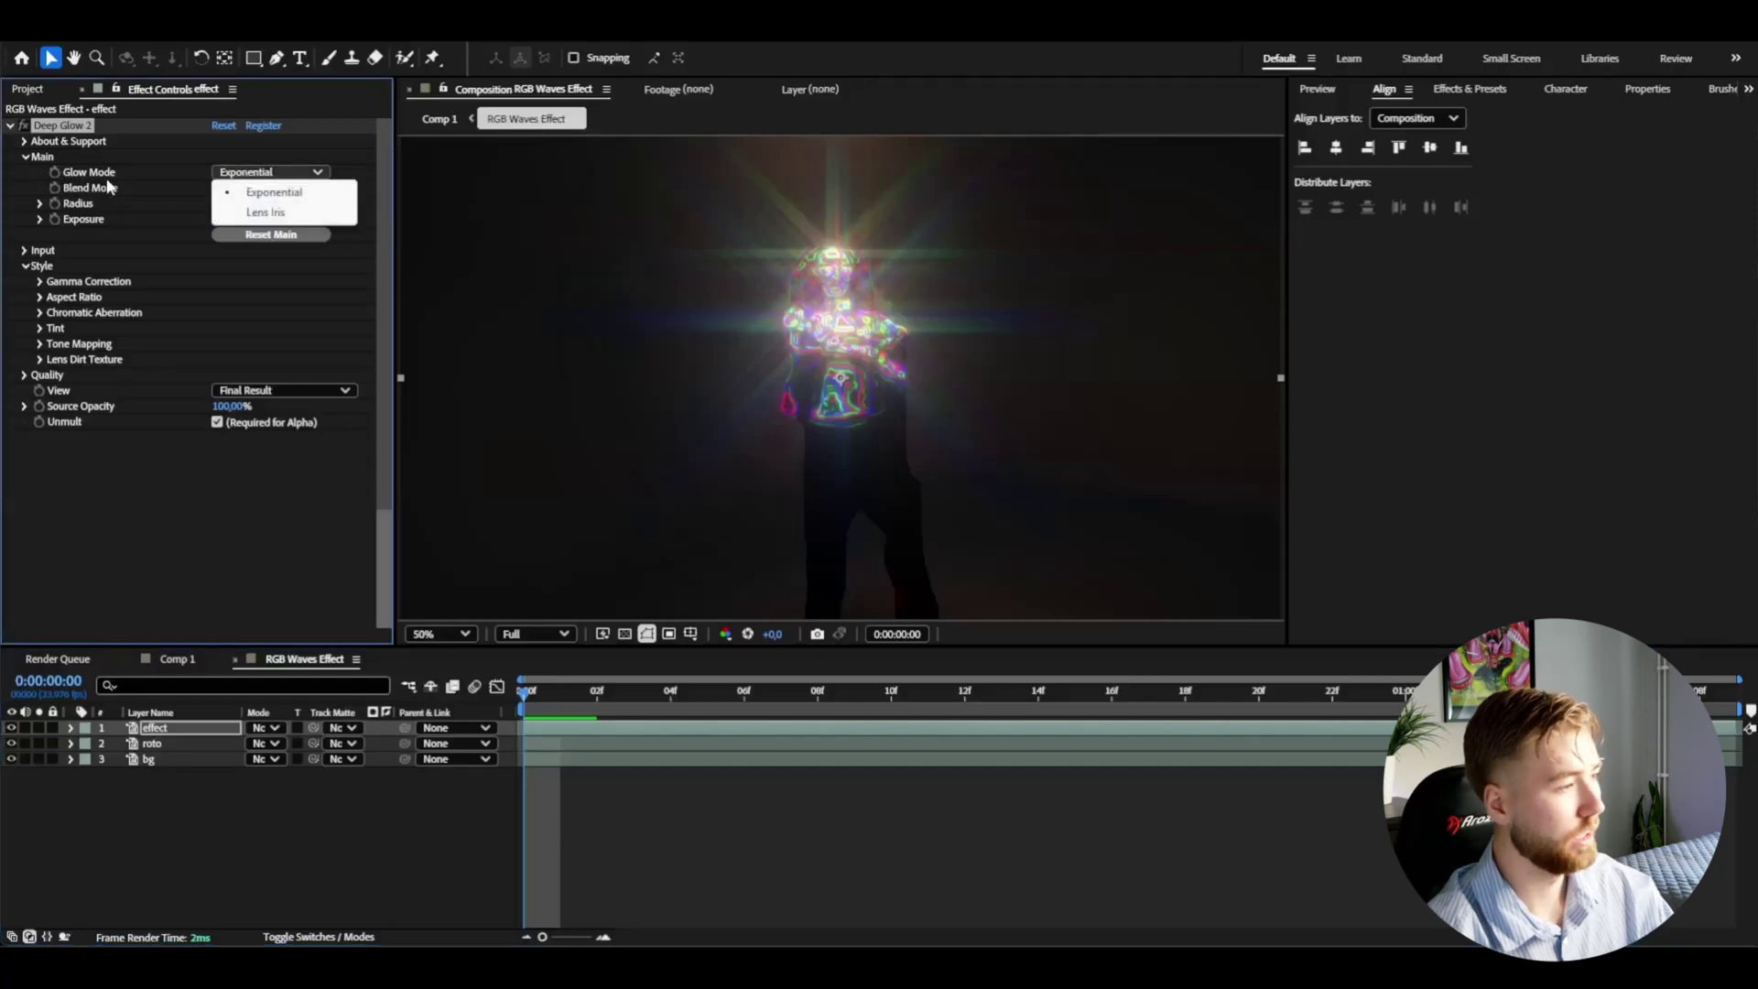
pyautogui.click(263, 213)
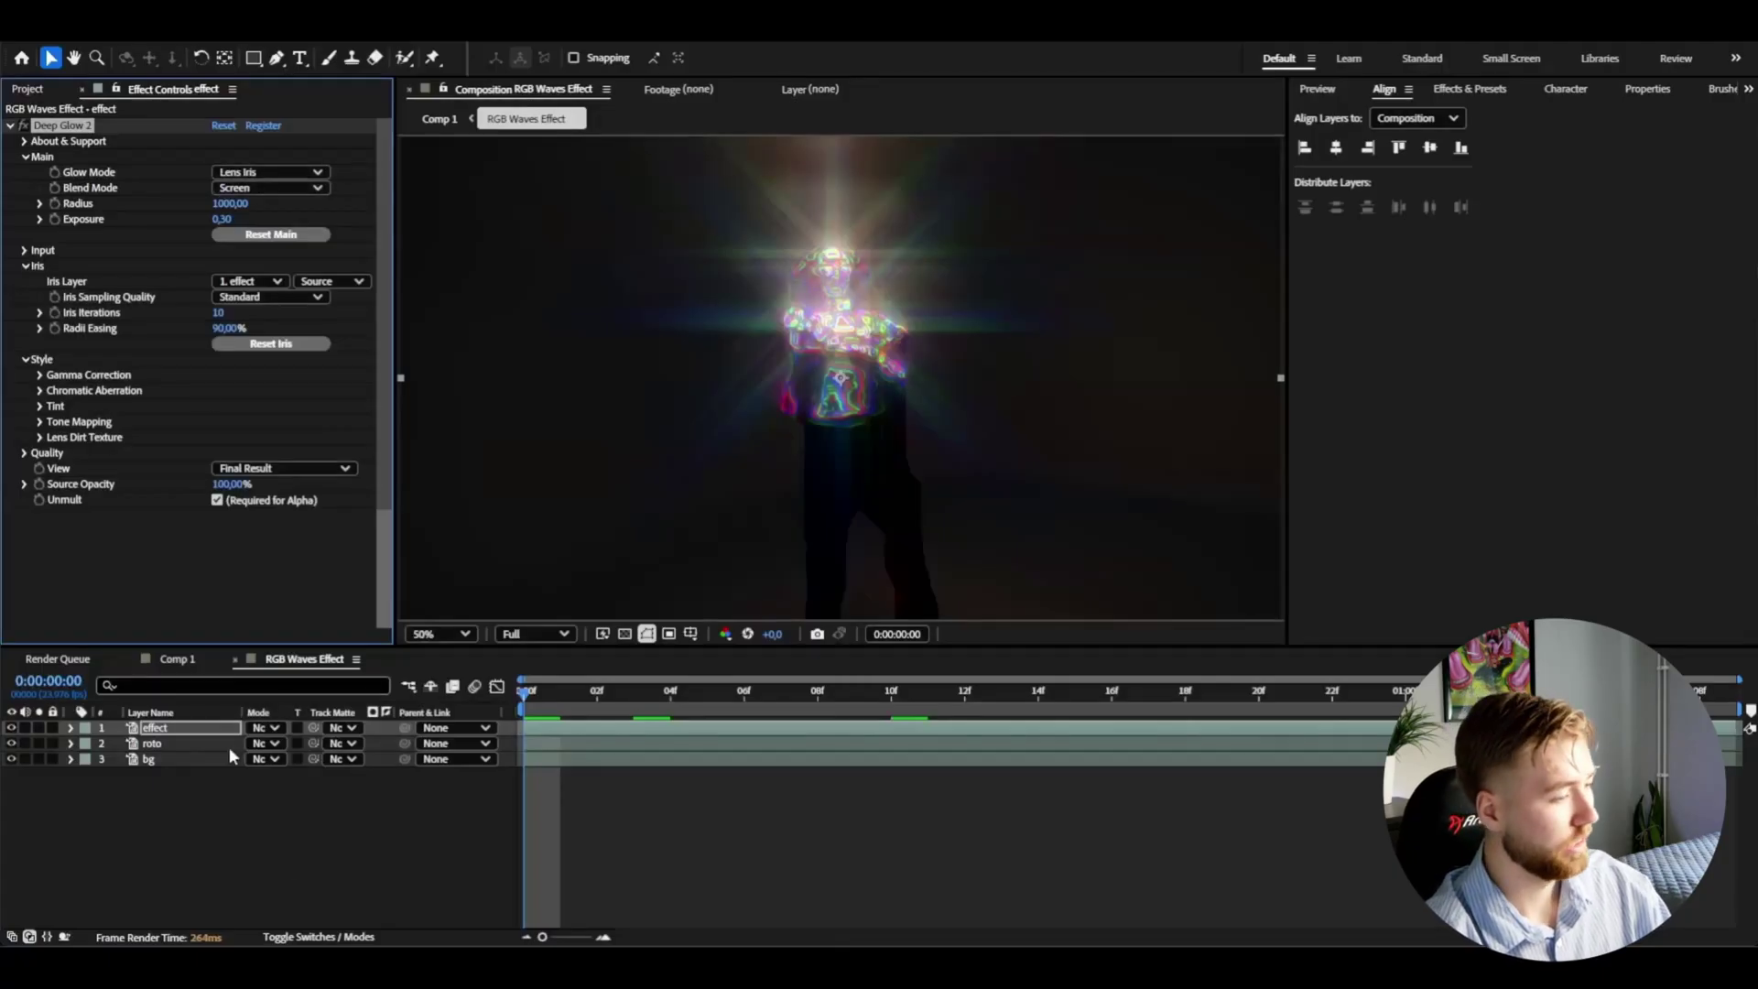
pyautogui.click(168, 750)
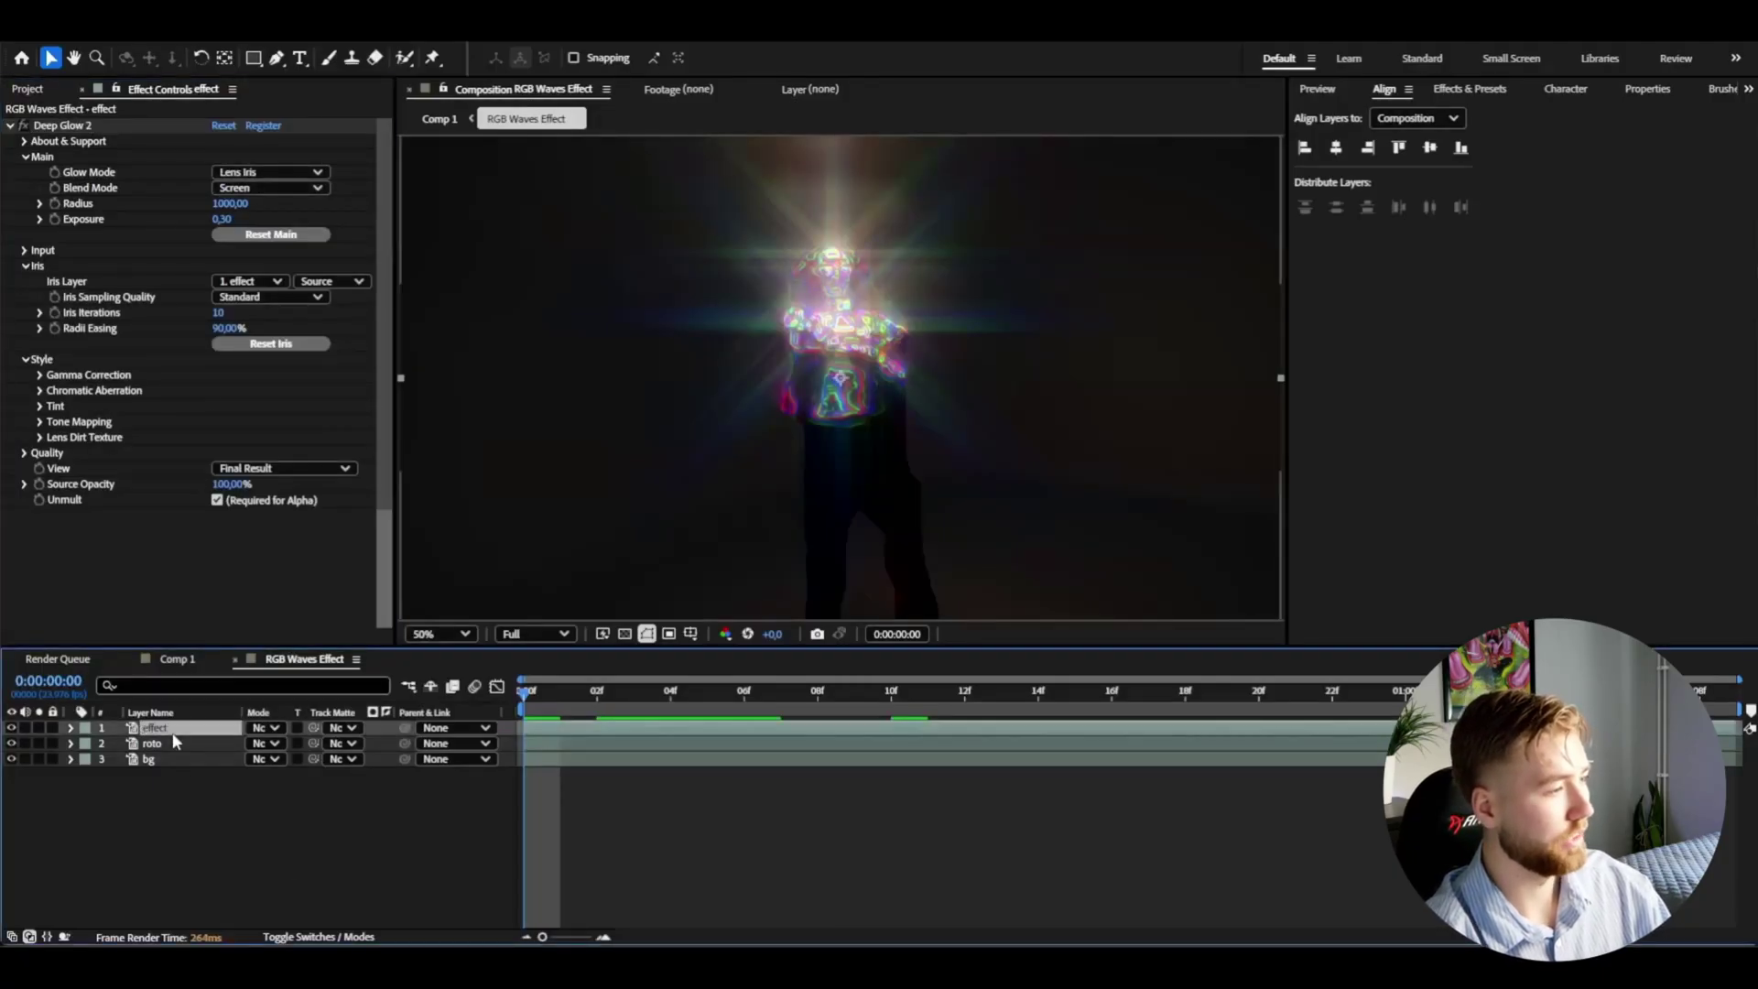
pyautogui.scroll(10, 152, 397)
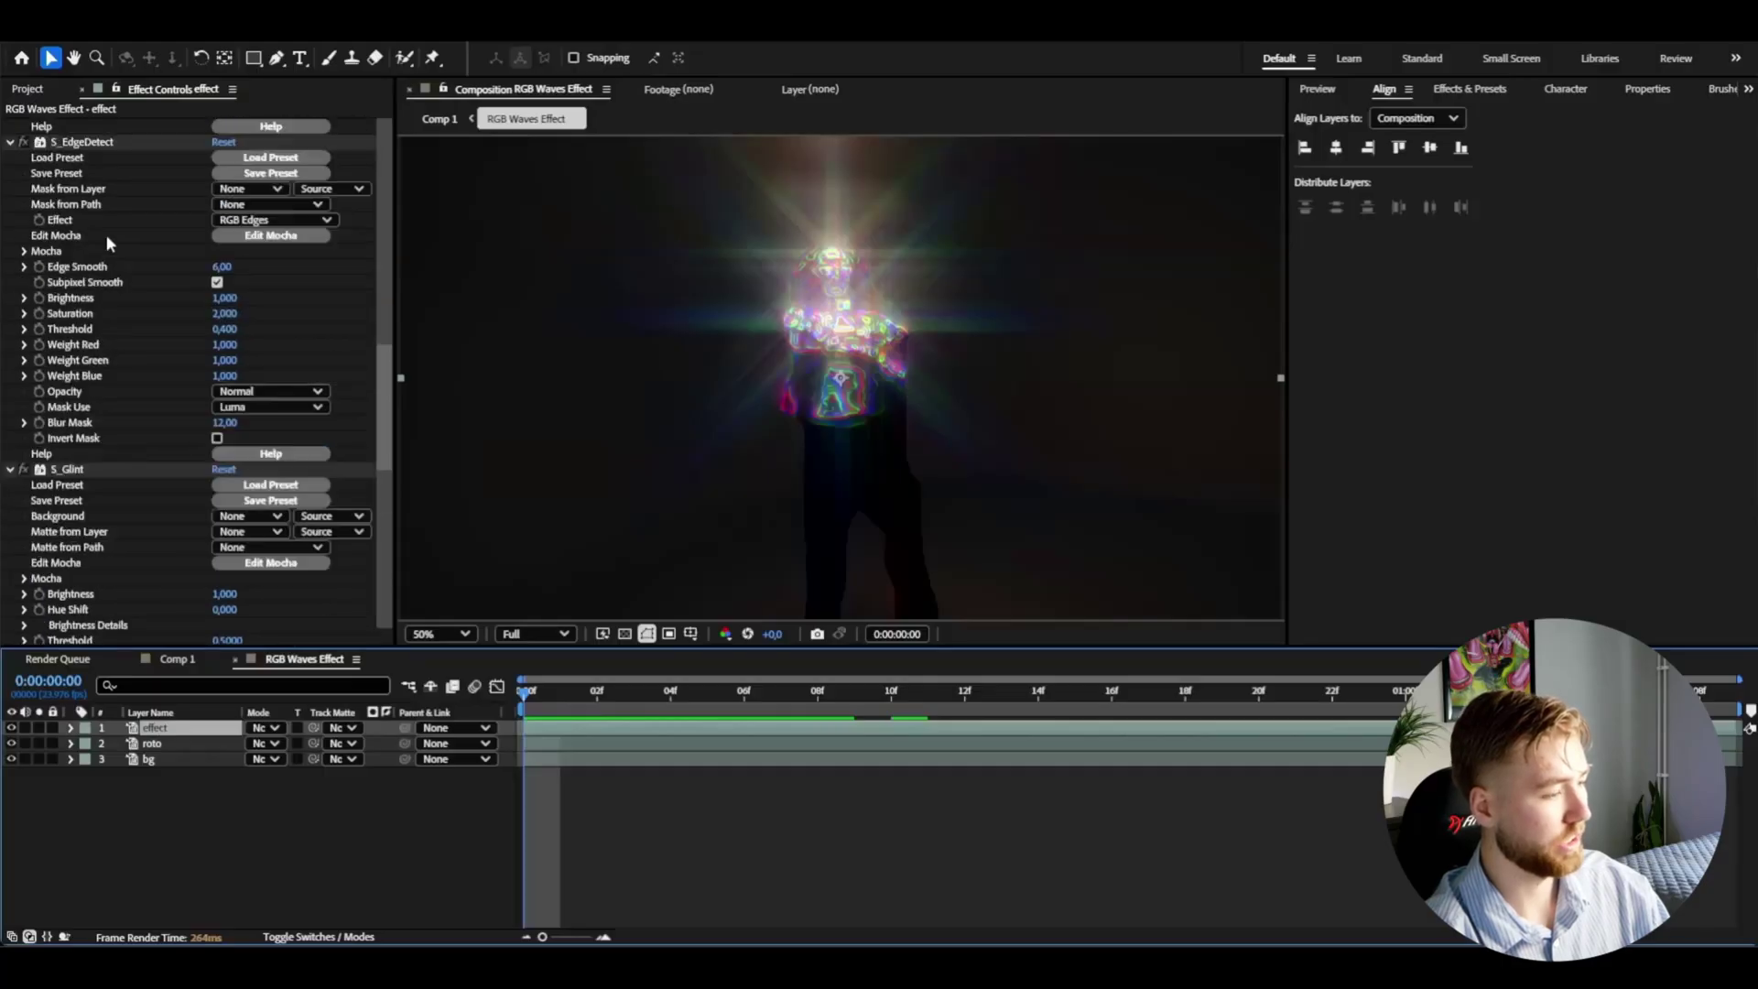
# Step: Set the effect layer's blend mode to Screen, preview frames 11–16, and switch off the glow effect
pyautogui.click(263, 728)
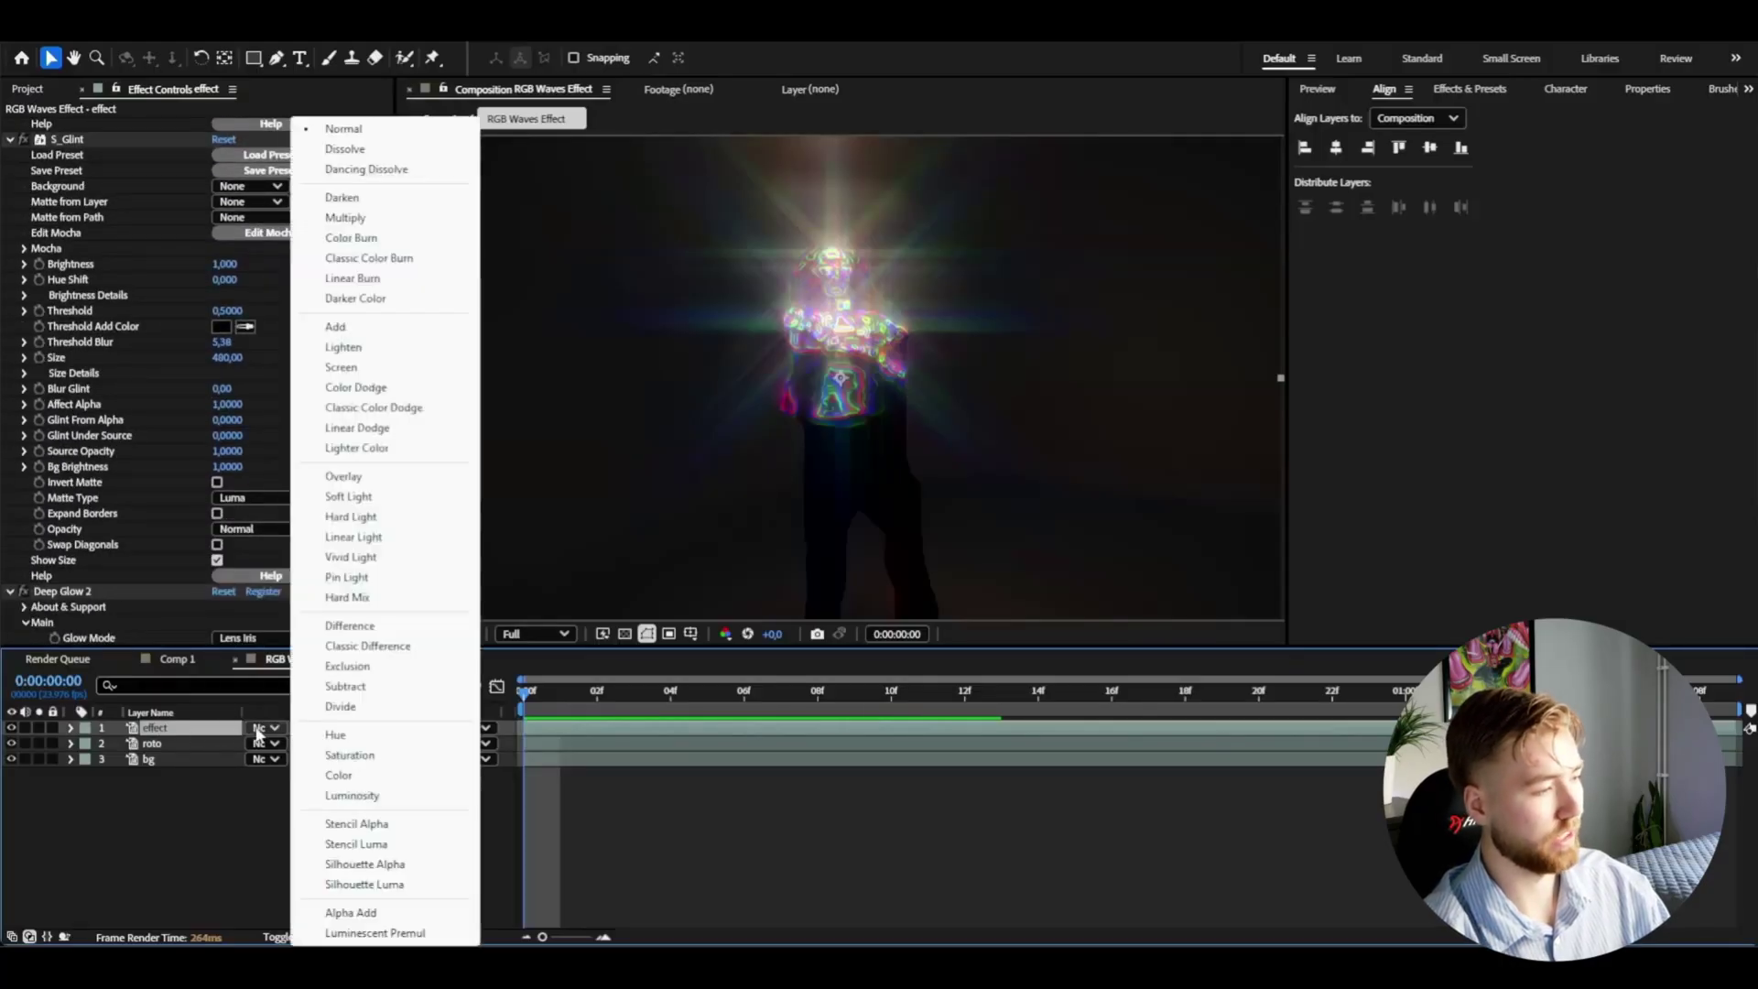
pyautogui.click(341, 366)
pyautogui.press('space')
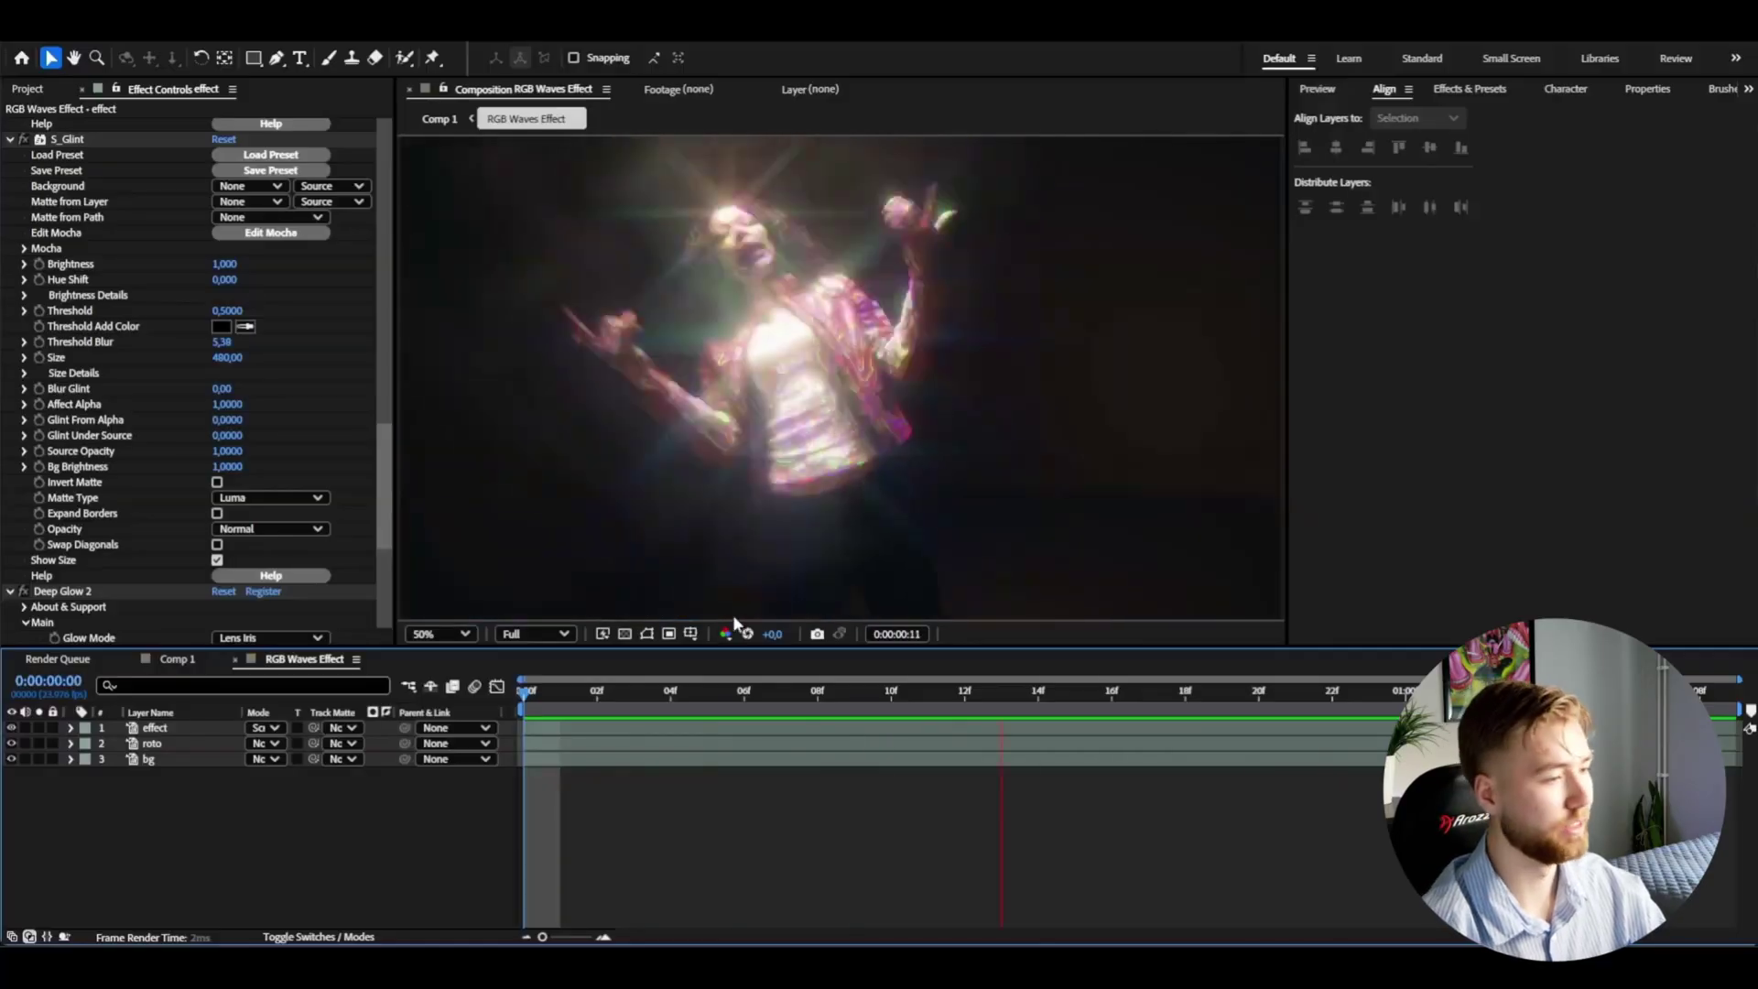
pyautogui.click(945, 692)
pyautogui.moveTo(945, 694); pyautogui.dragTo(1124, 690)
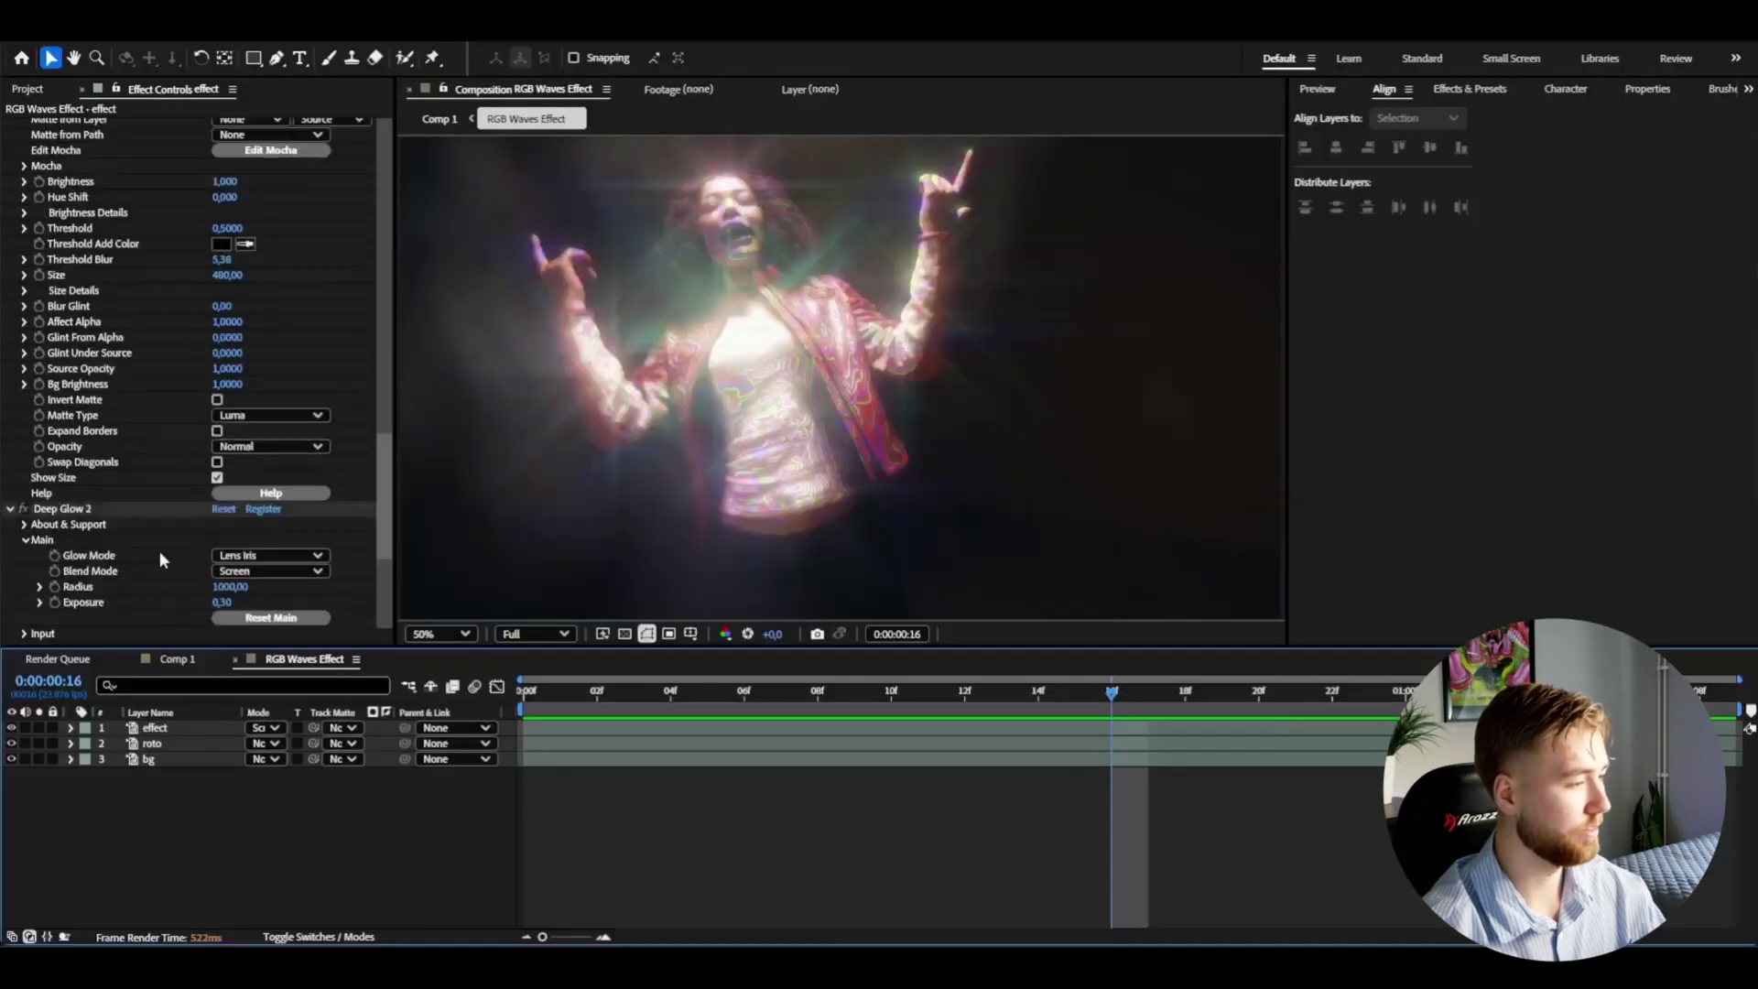
pyautogui.click(23, 468)
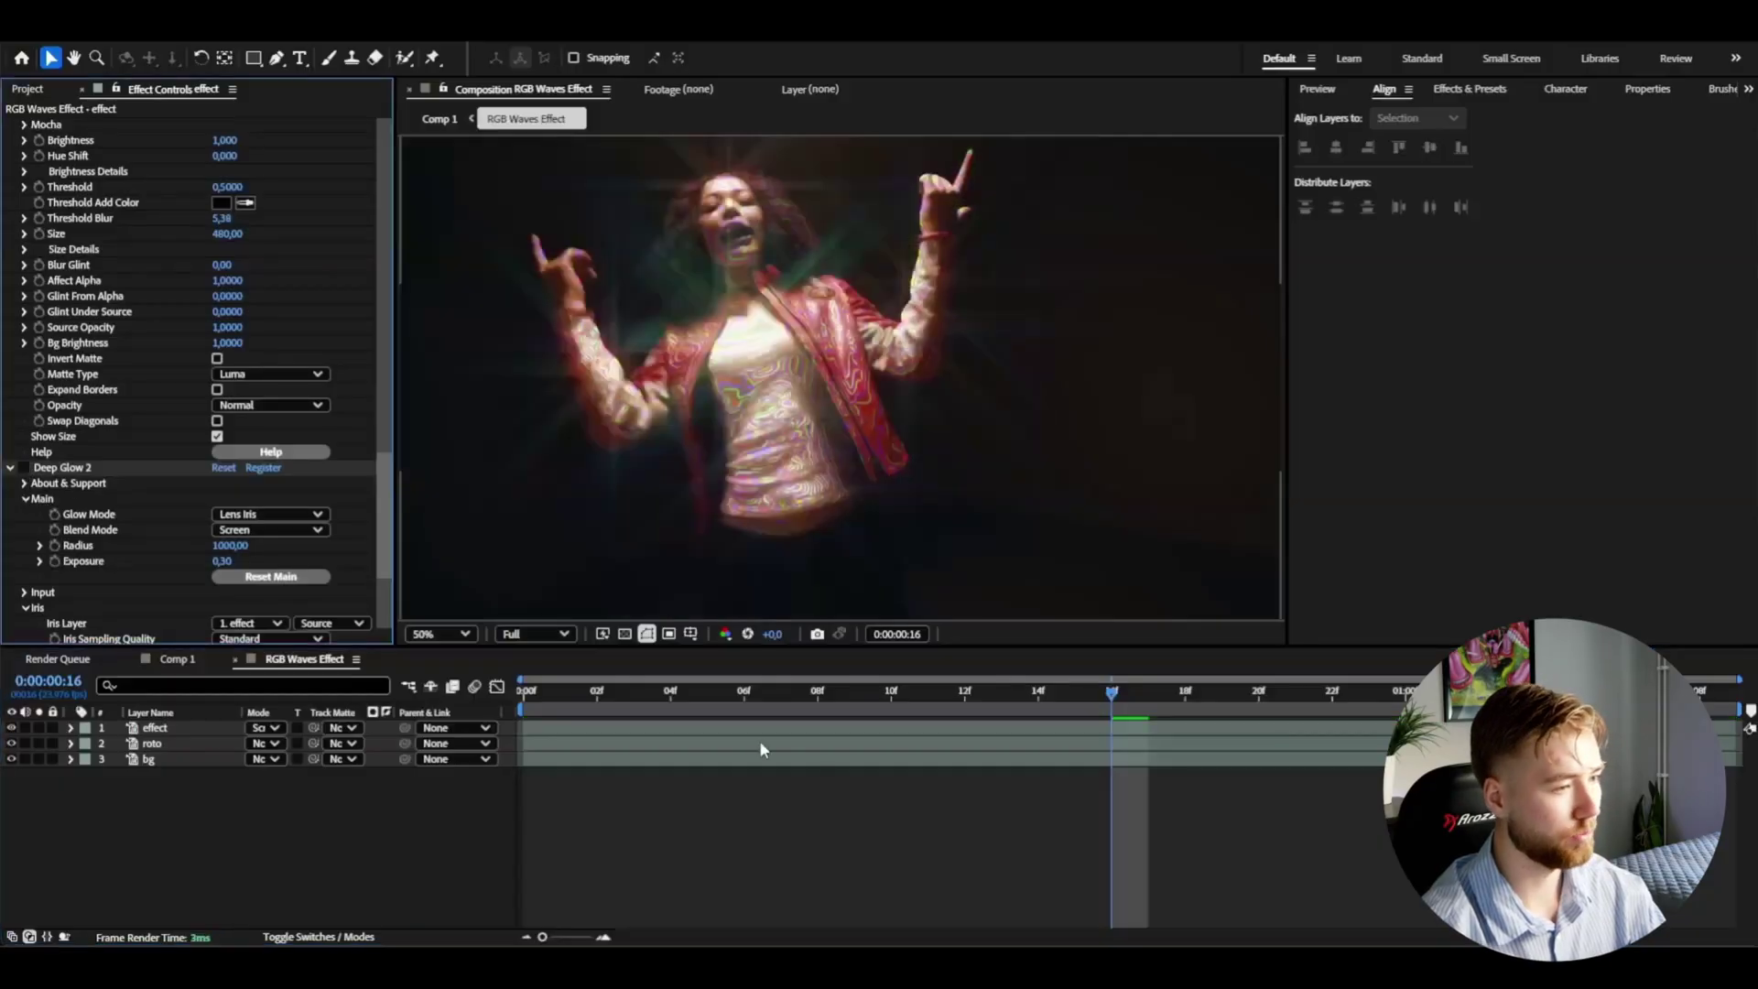
pyautogui.scroll(5, 73, 268)
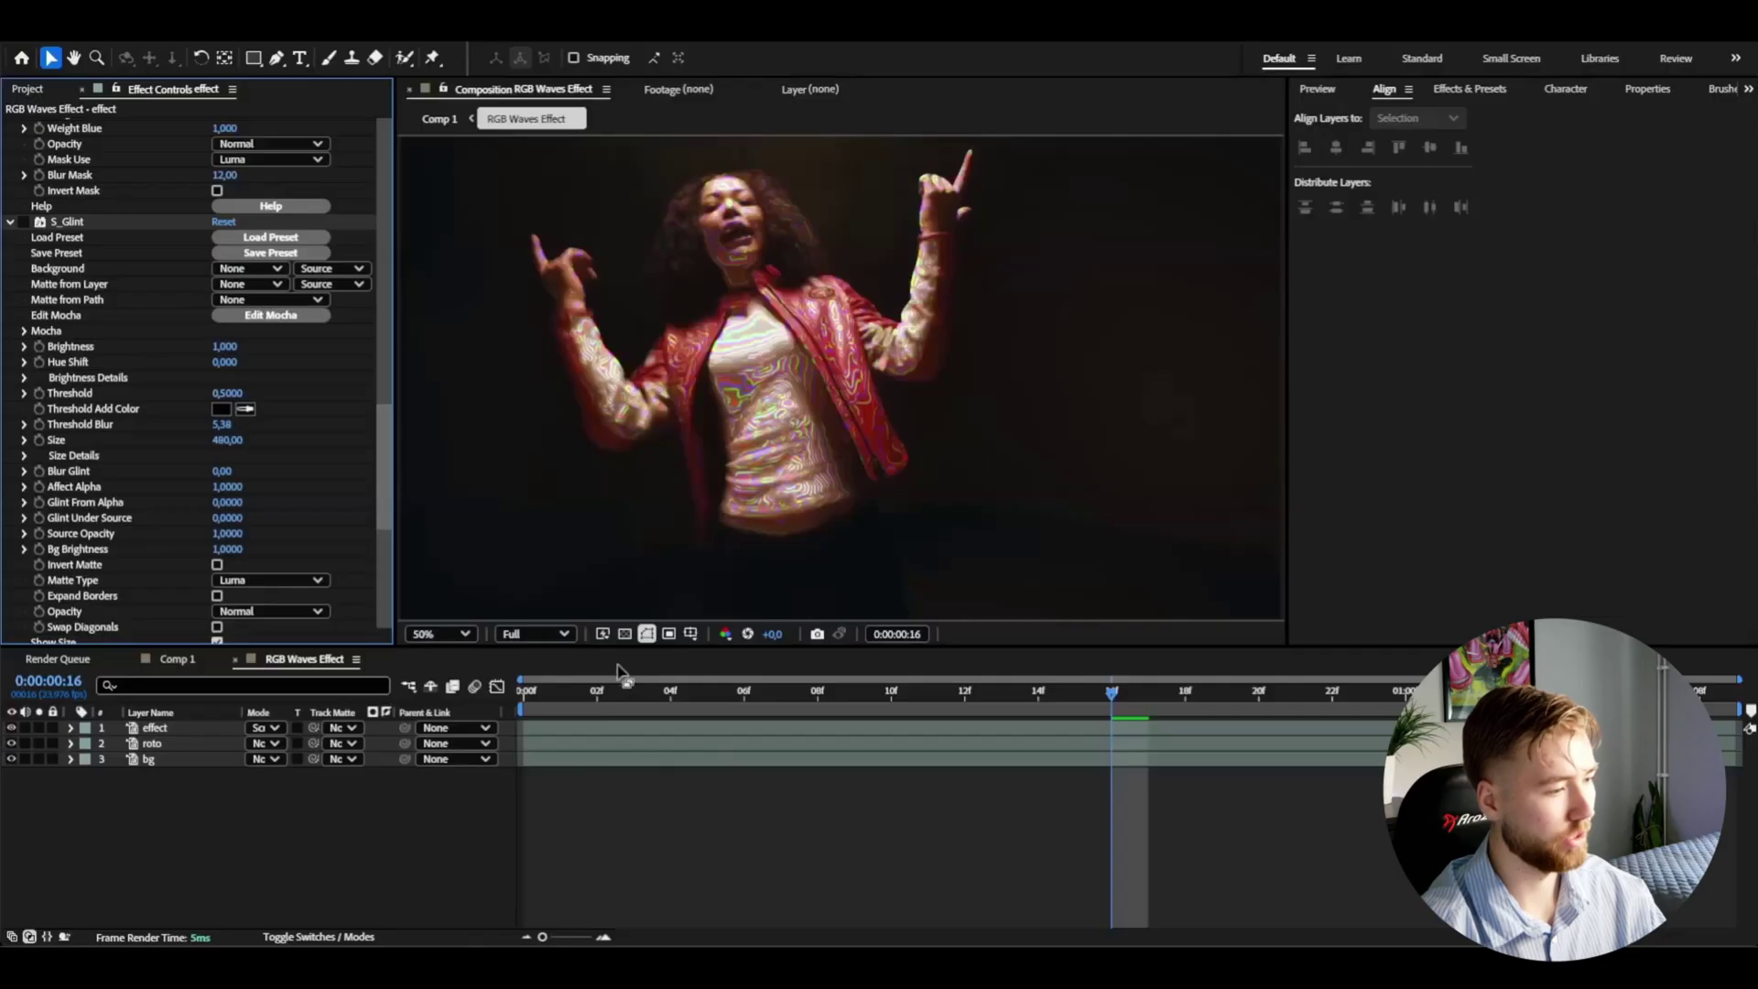
# Step: Return to the first frame and add a new adjustment layer above the effect layer
pyautogui.moveTo(559, 692); pyautogui.dragTo(868, 712)
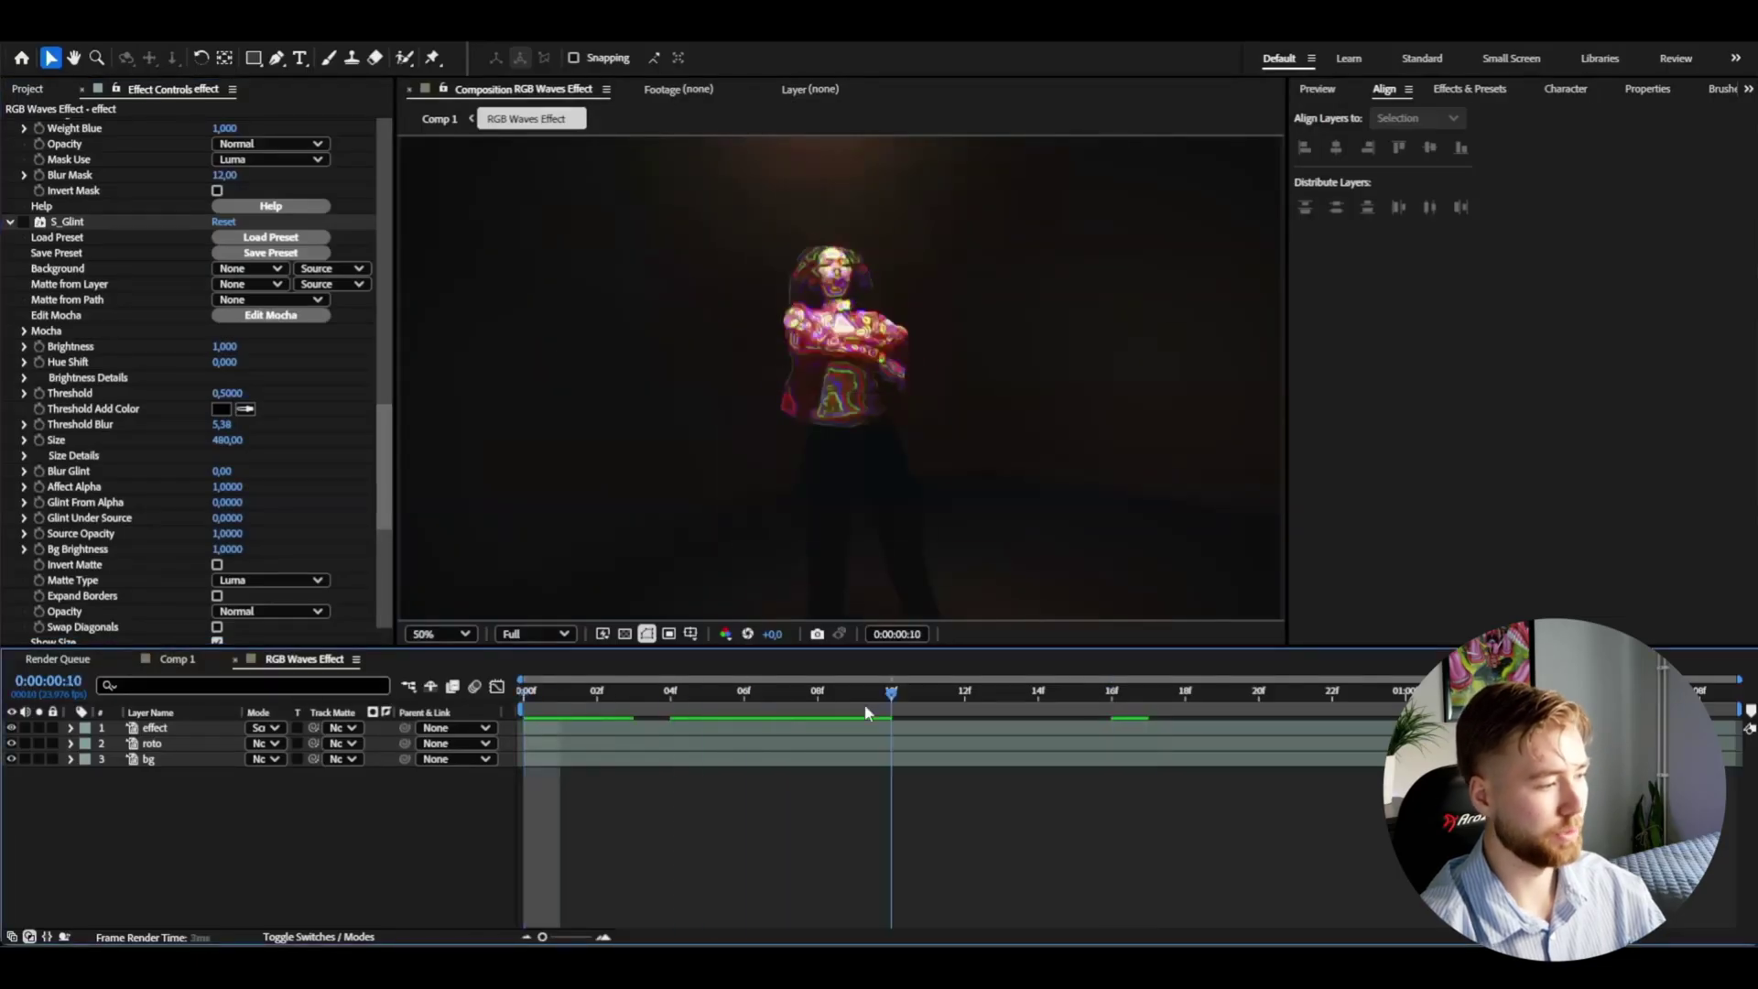
pyautogui.press('Home')
pyautogui.click(204, 730)
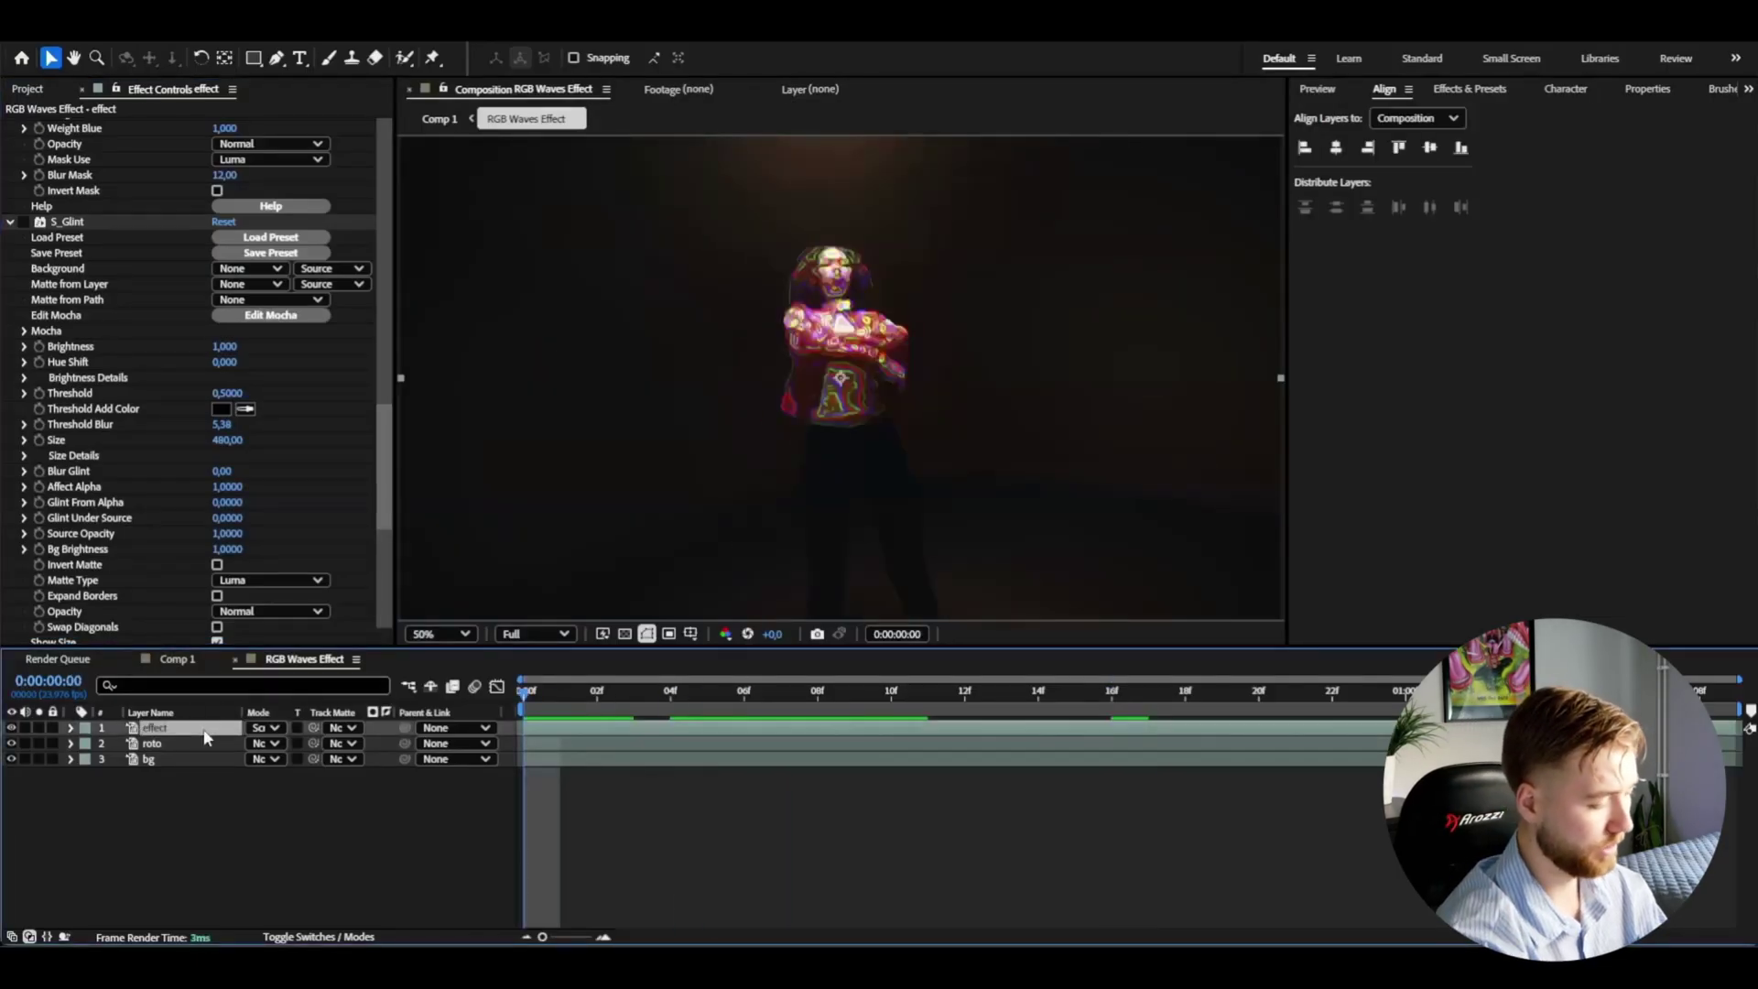
pyautogui.hotkey('ctrl', 'alt', 'y')
pyautogui.click(1458, 89)
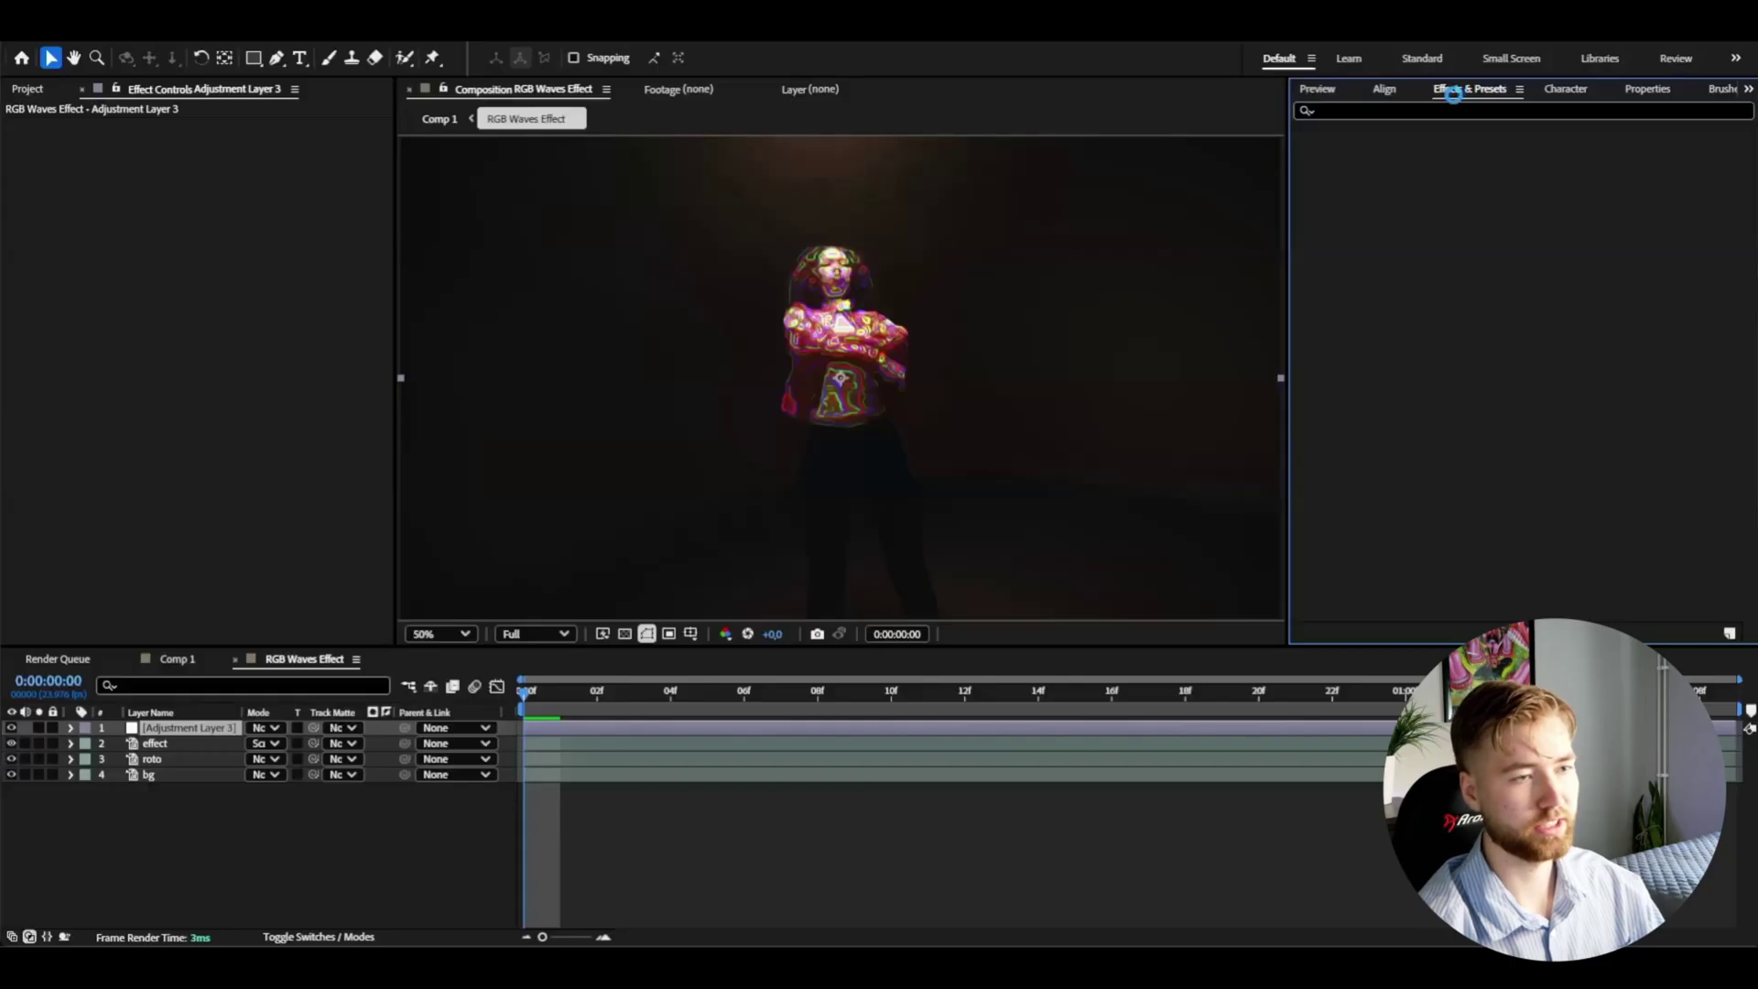
# Step: Apply the Glitchy Yellow CRT preset from CRT PRESETS V3 > BONUS to the adjustment layer and preview it
pyautogui.click(1311, 163)
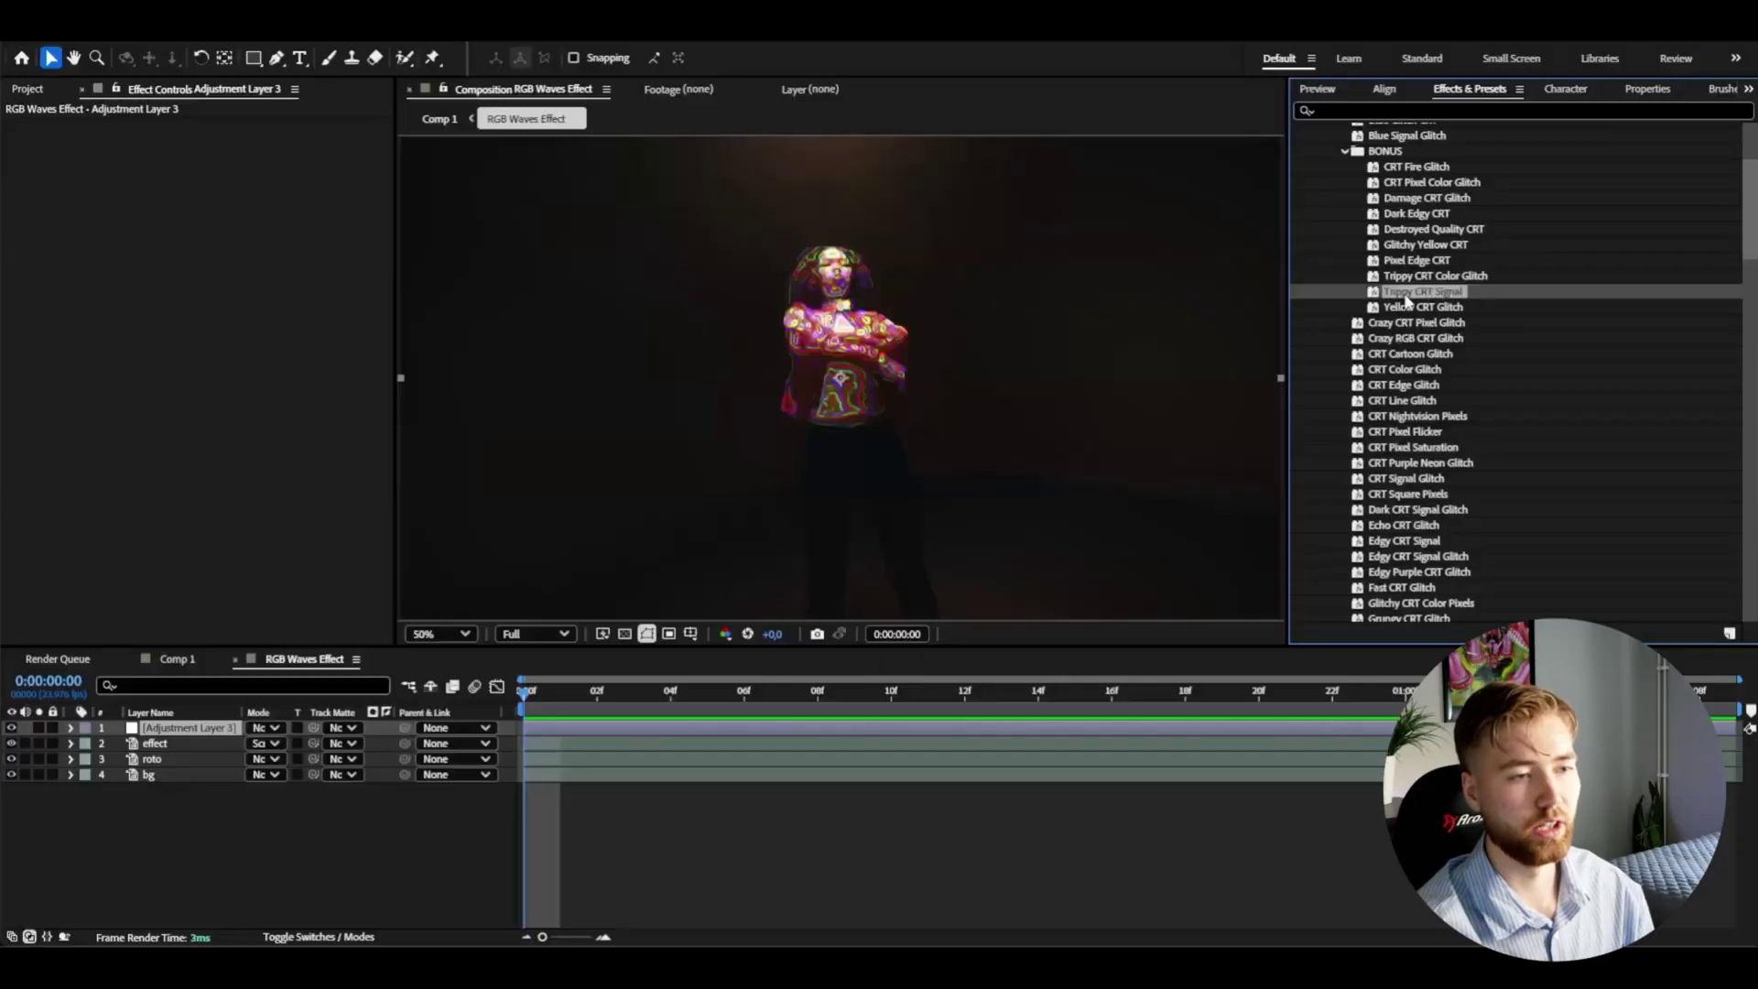
pyautogui.click(1425, 245)
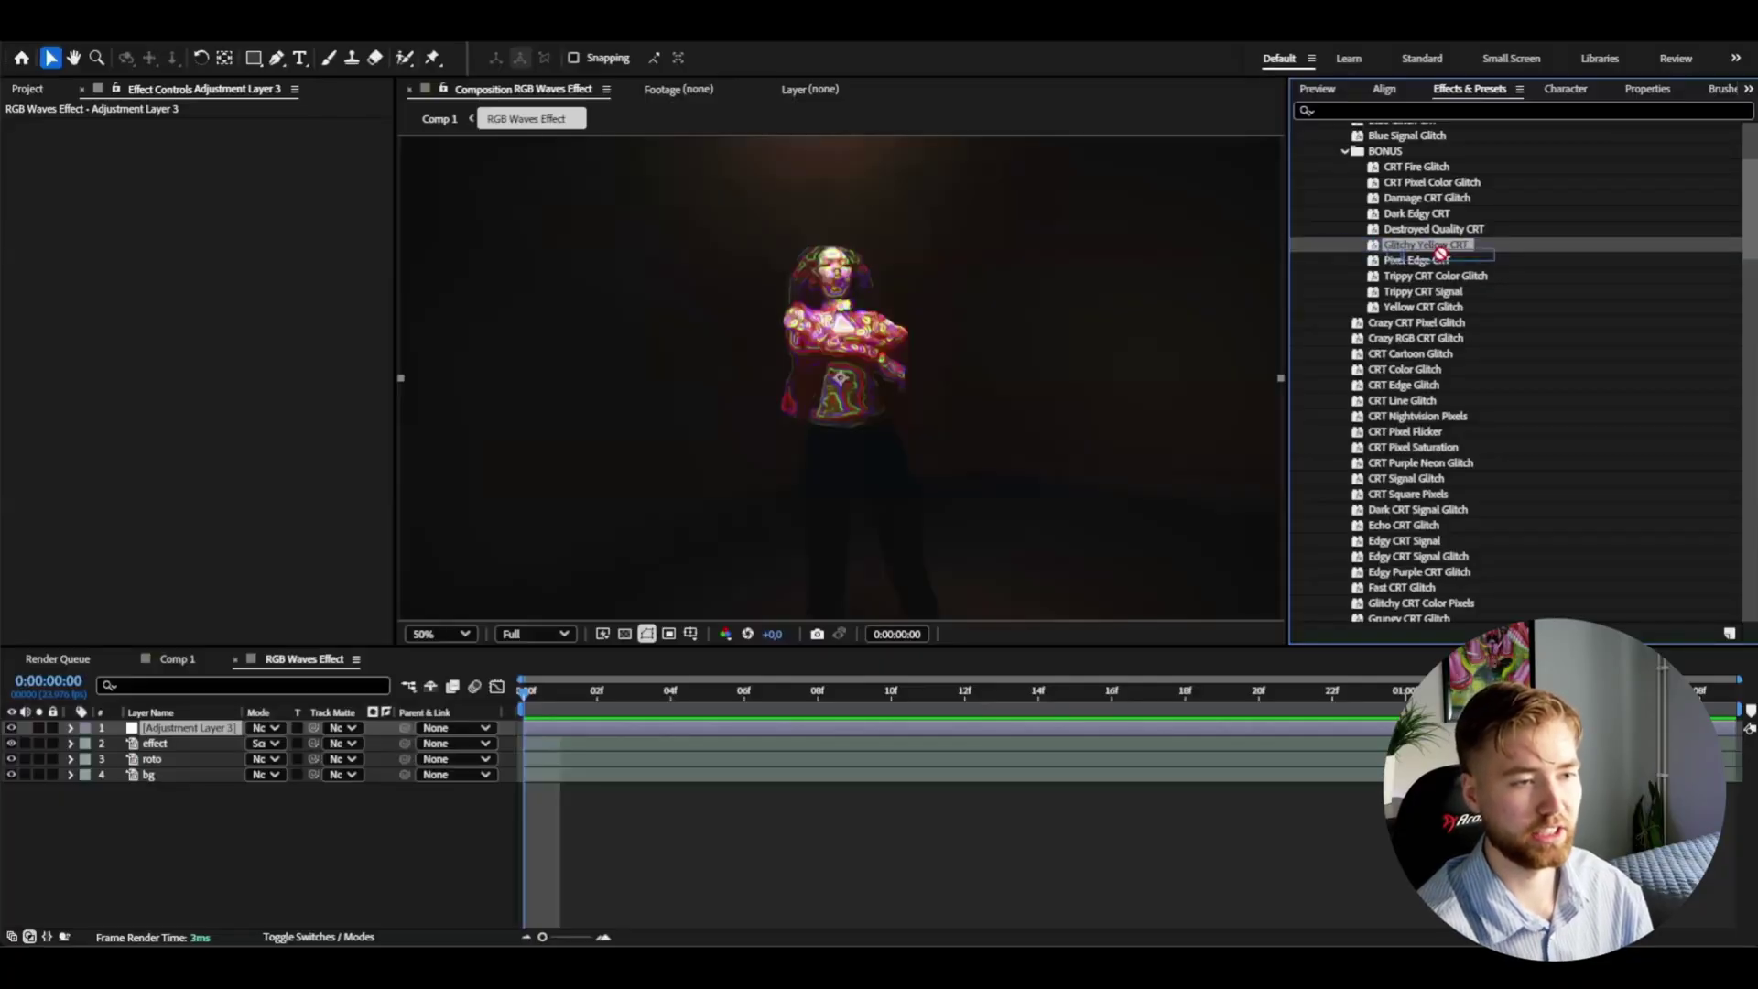
pyautogui.moveTo(1233, 300); pyautogui.dragTo(842, 367)
pyautogui.press('space')
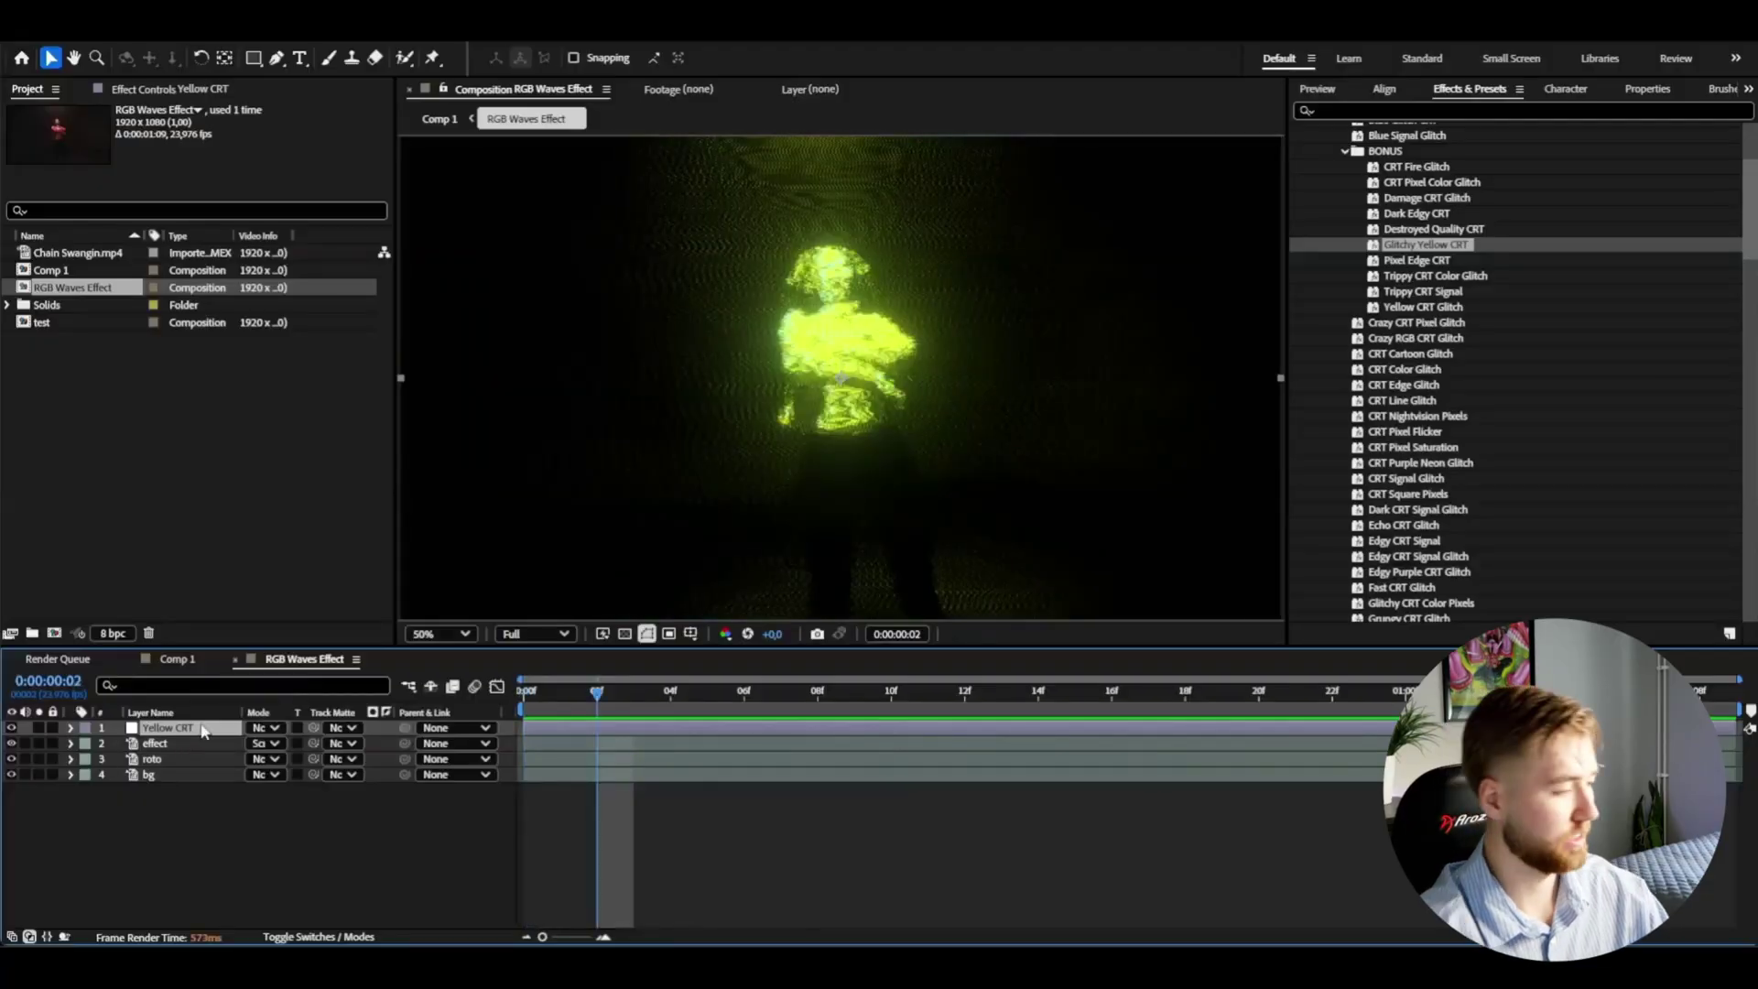
# Step: Add another adjustment layer above the Yellow CRT layer
pyautogui.hotkey('ctrl', 'alt', 'y')
# Step: Hide Yellow CRT, then apply Ultimate CRT Glitch to the new adjustment layer and preview it
pyautogui.click(11, 742)
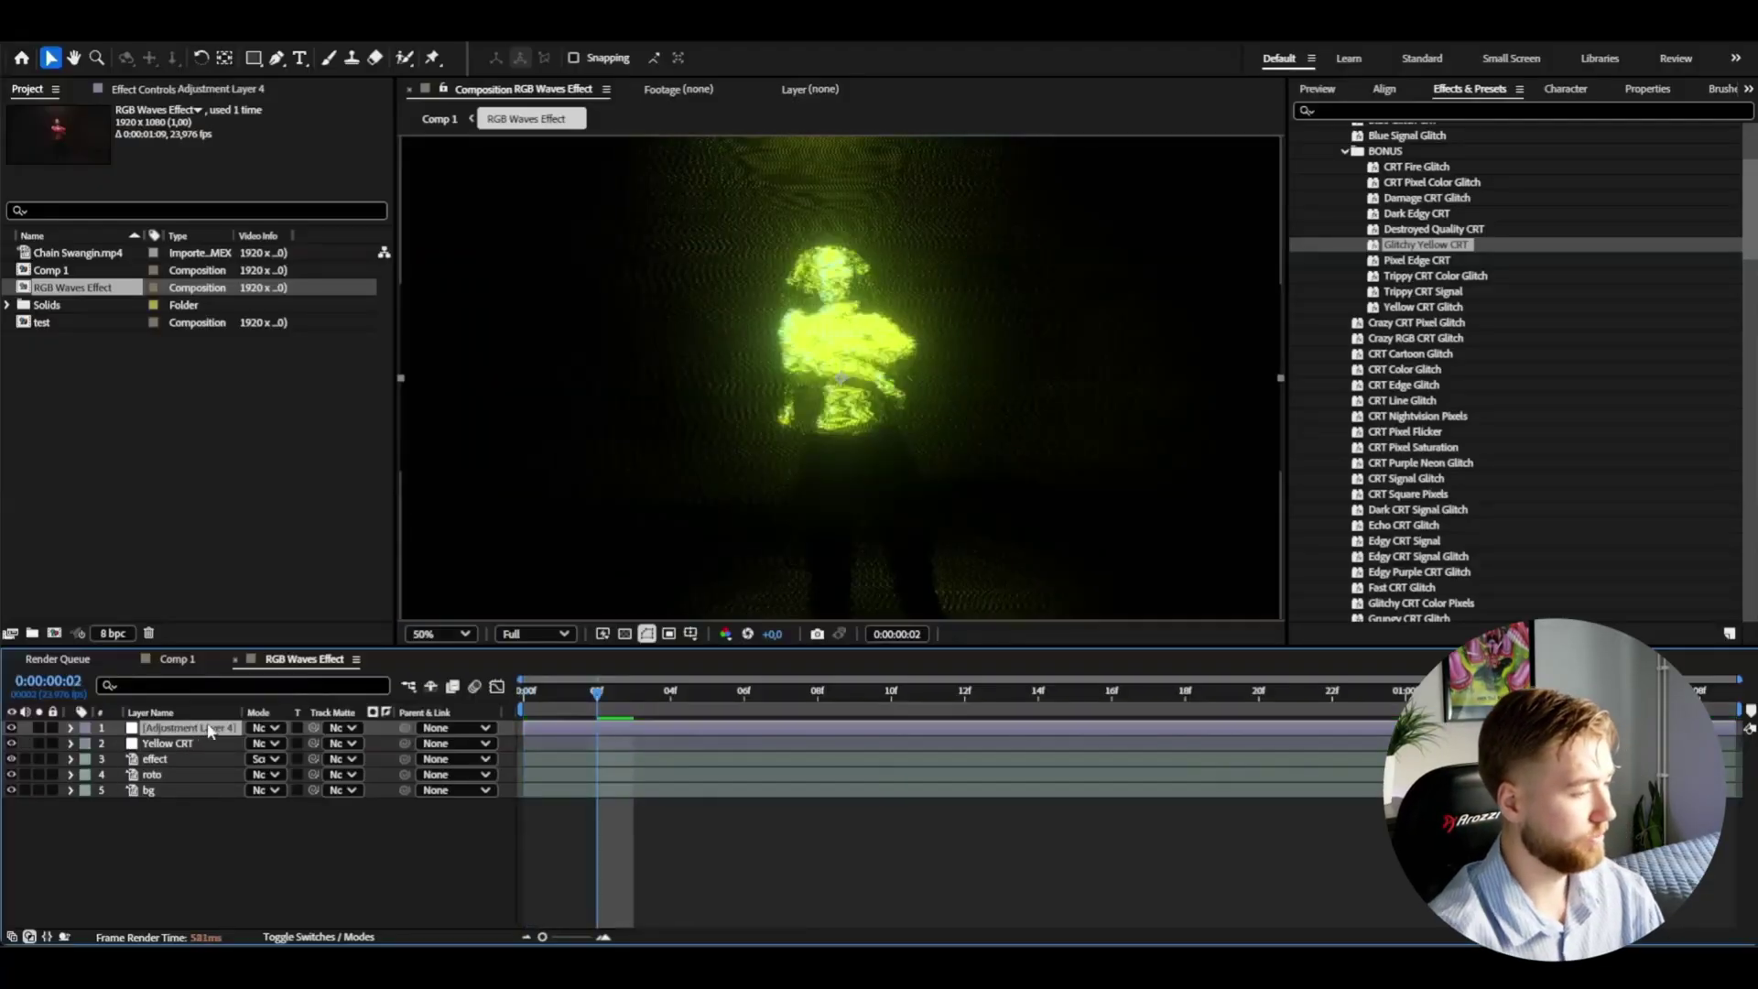
pyautogui.scroll(-5, 1511, 366)
pyautogui.moveTo(1412, 522); pyautogui.dragTo(1262, 521)
pyautogui.moveTo(1075, 544); pyautogui.dragTo(1075, 544)
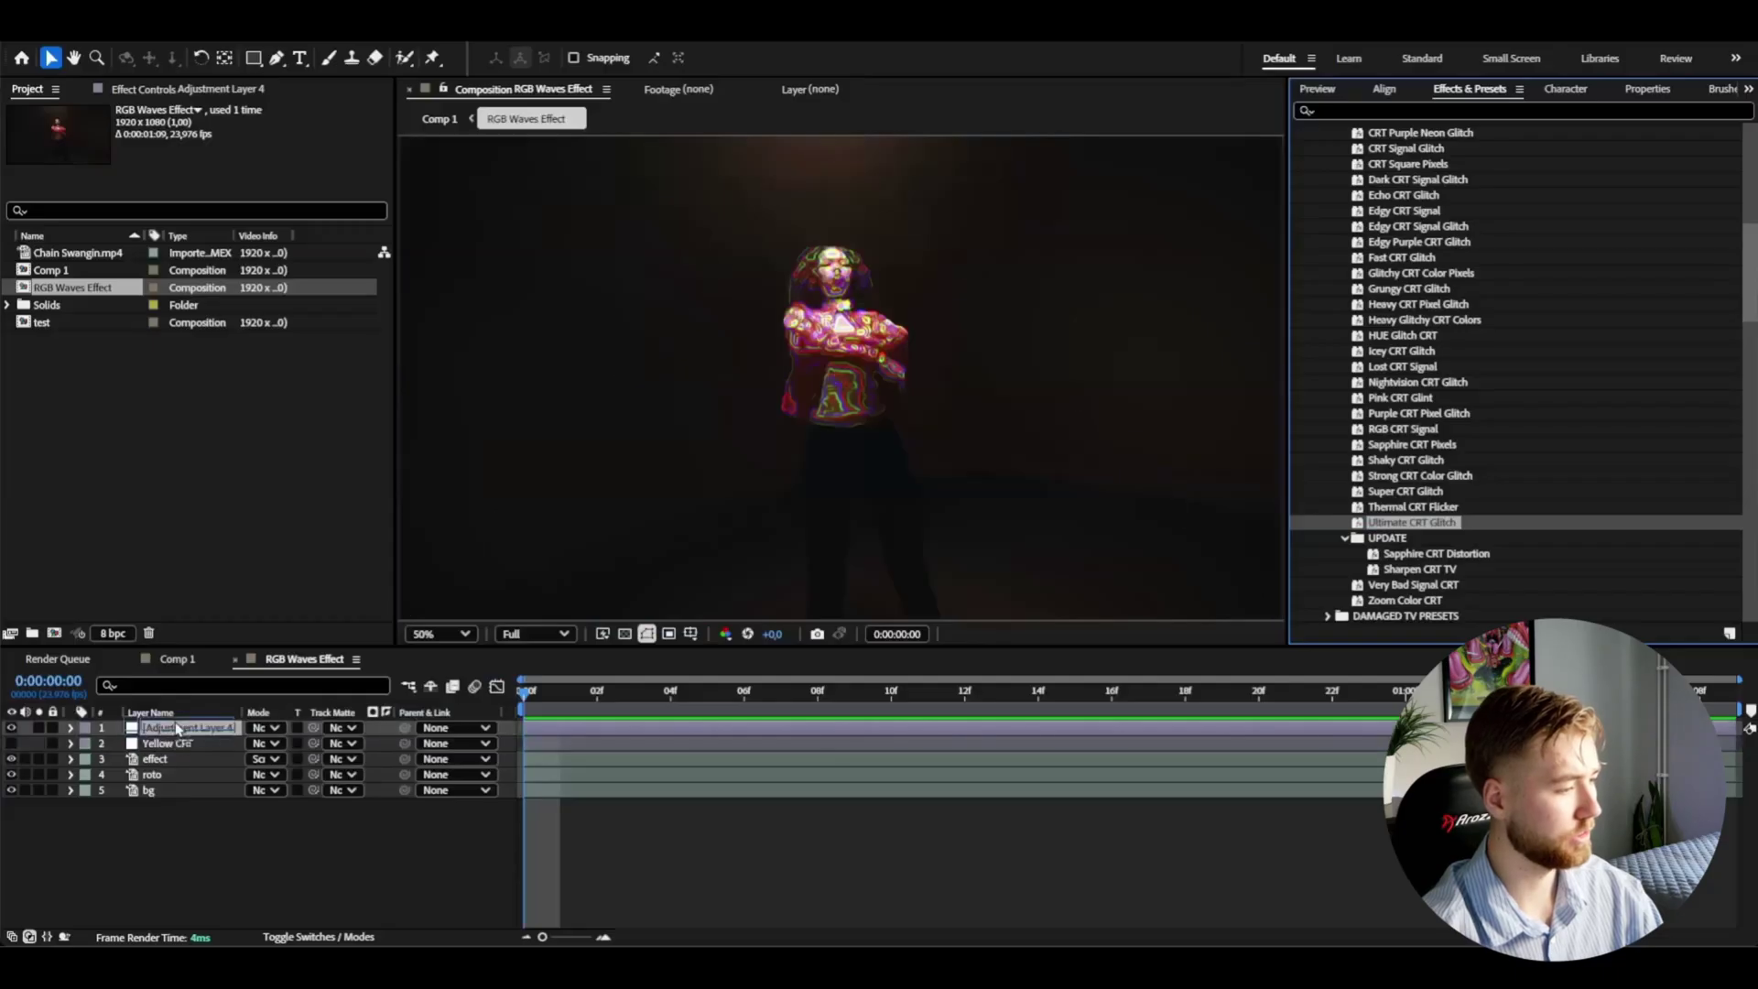
pyautogui.press('space')
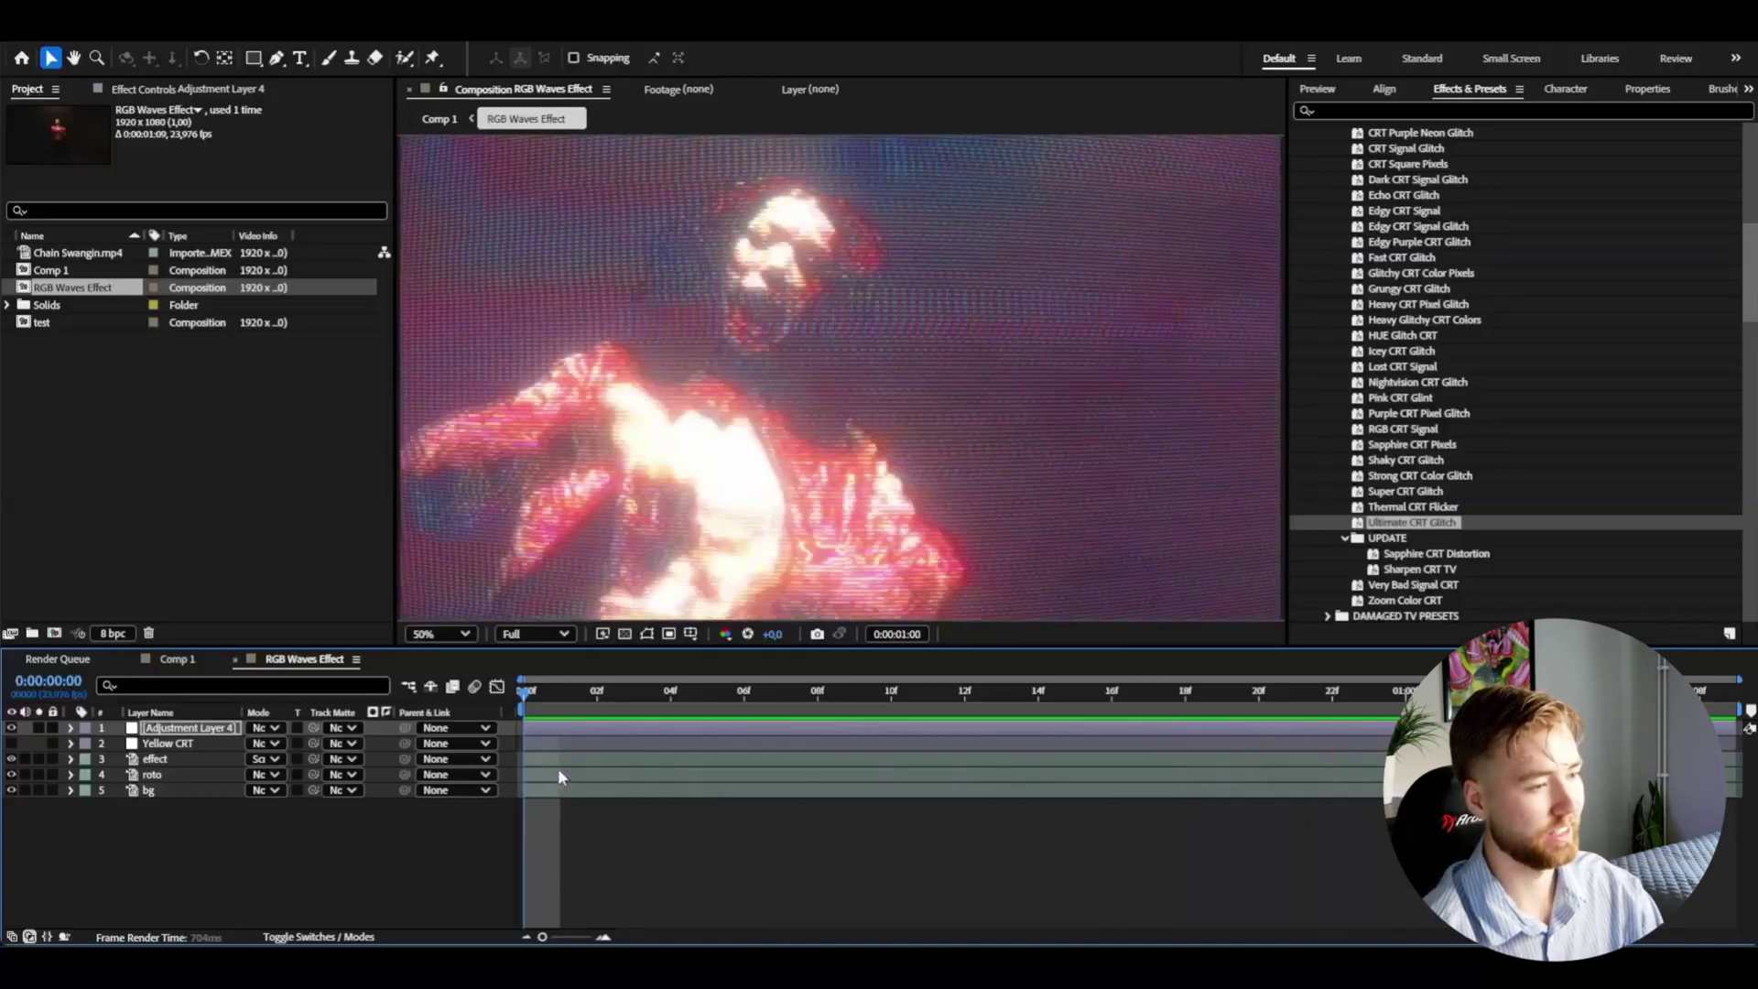
pyautogui.press('space')
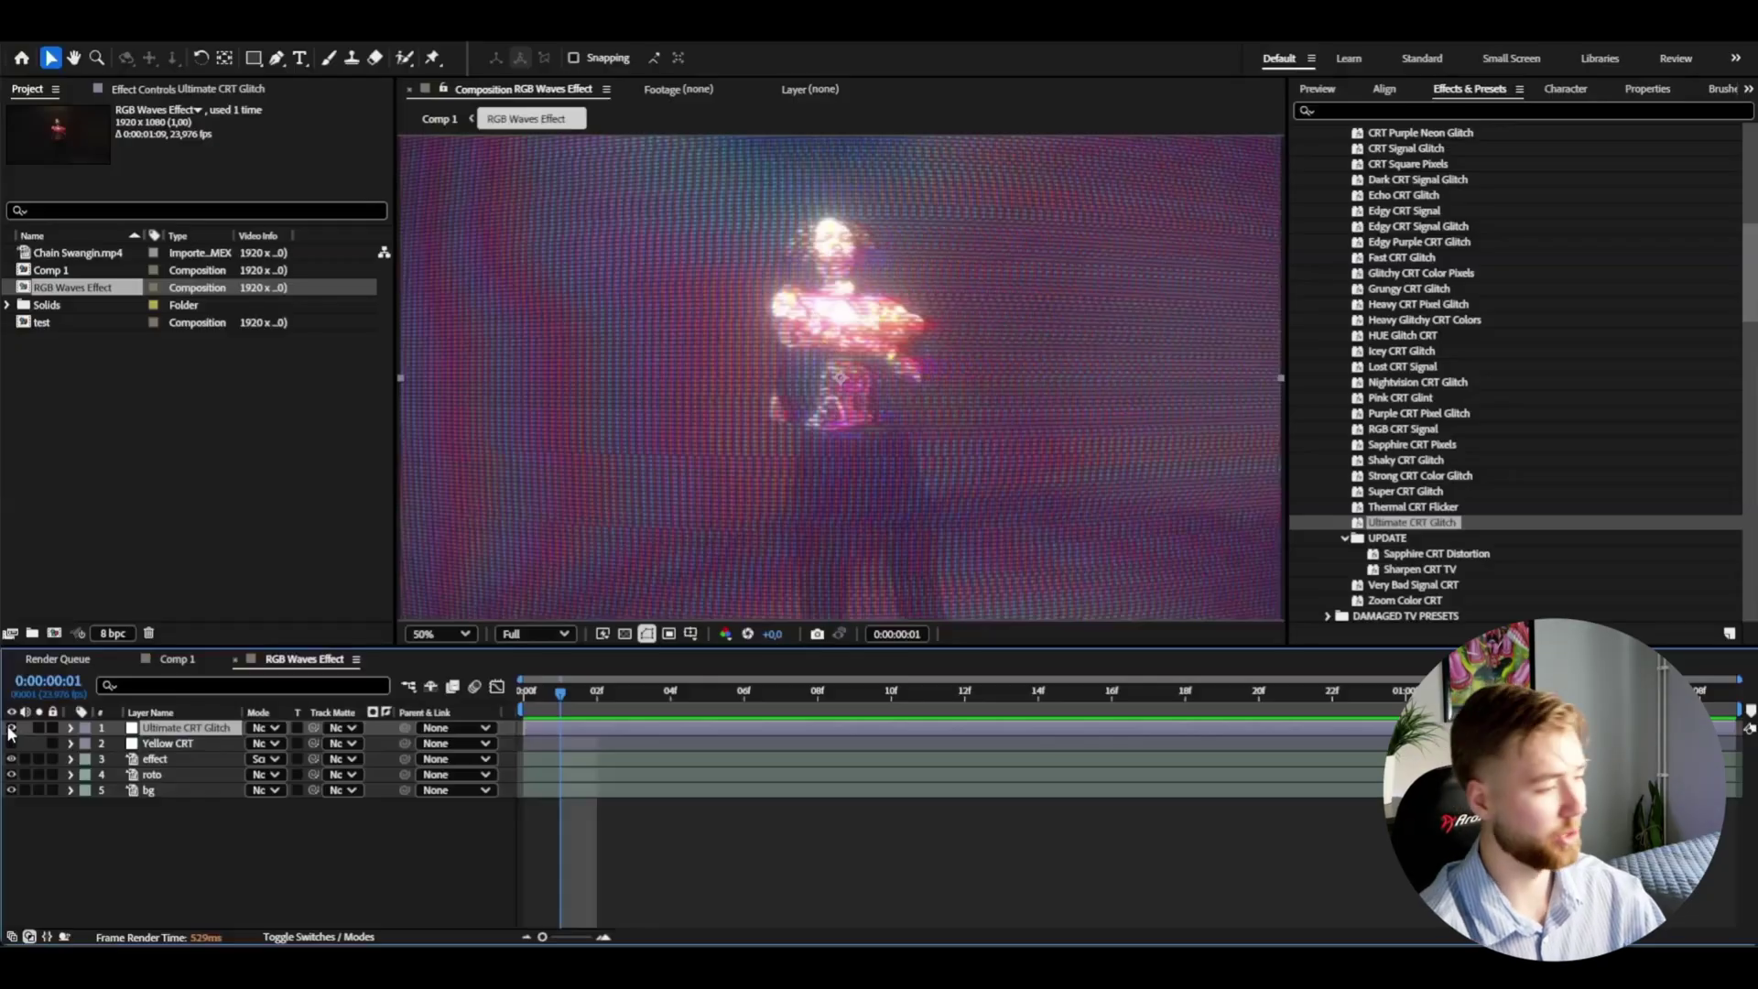
# Step: Hide the Ultimate CRT Glitch layer and add a fresh adjustment layer on top
pyautogui.click(11, 728)
pyautogui.hotkey('ctrl', 'alt', 'y')
pyautogui.scroll(10, 1465, 366)
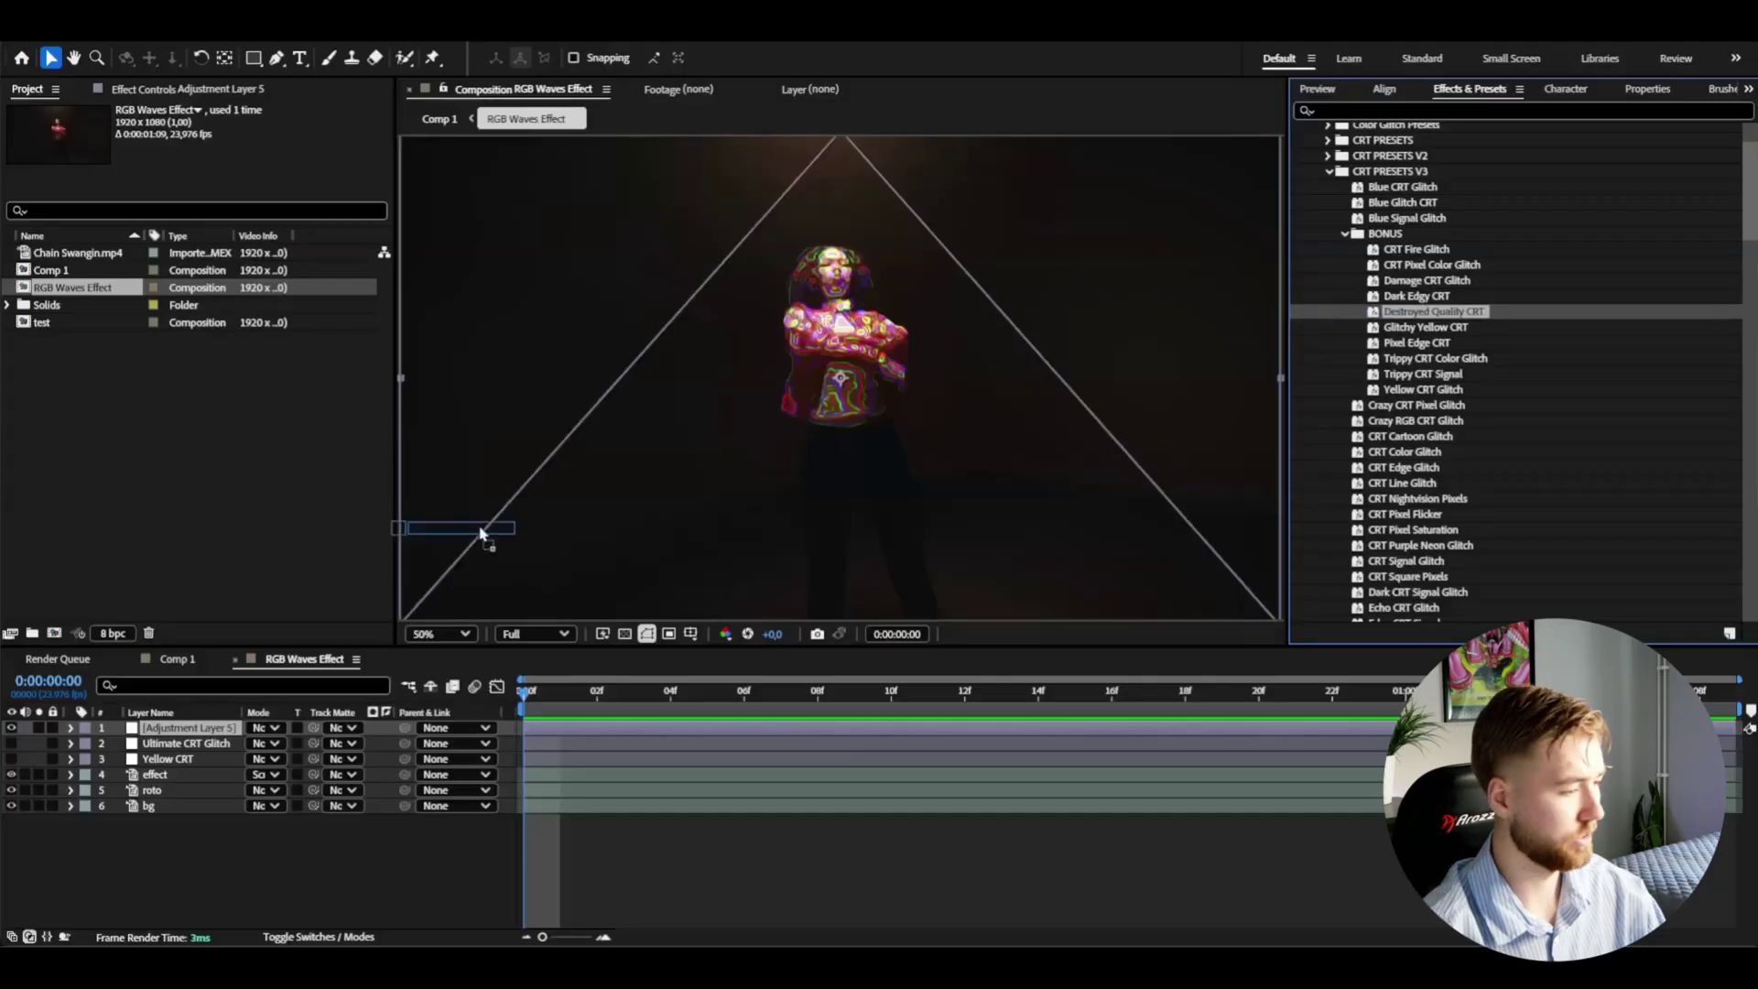
# Step: Apply Destroyed Quality CRT to Adjustment Layer 5 and preview the pixelated green glitch
pyautogui.moveTo(482, 533); pyautogui.dragTo(483, 533)
pyautogui.press('space')
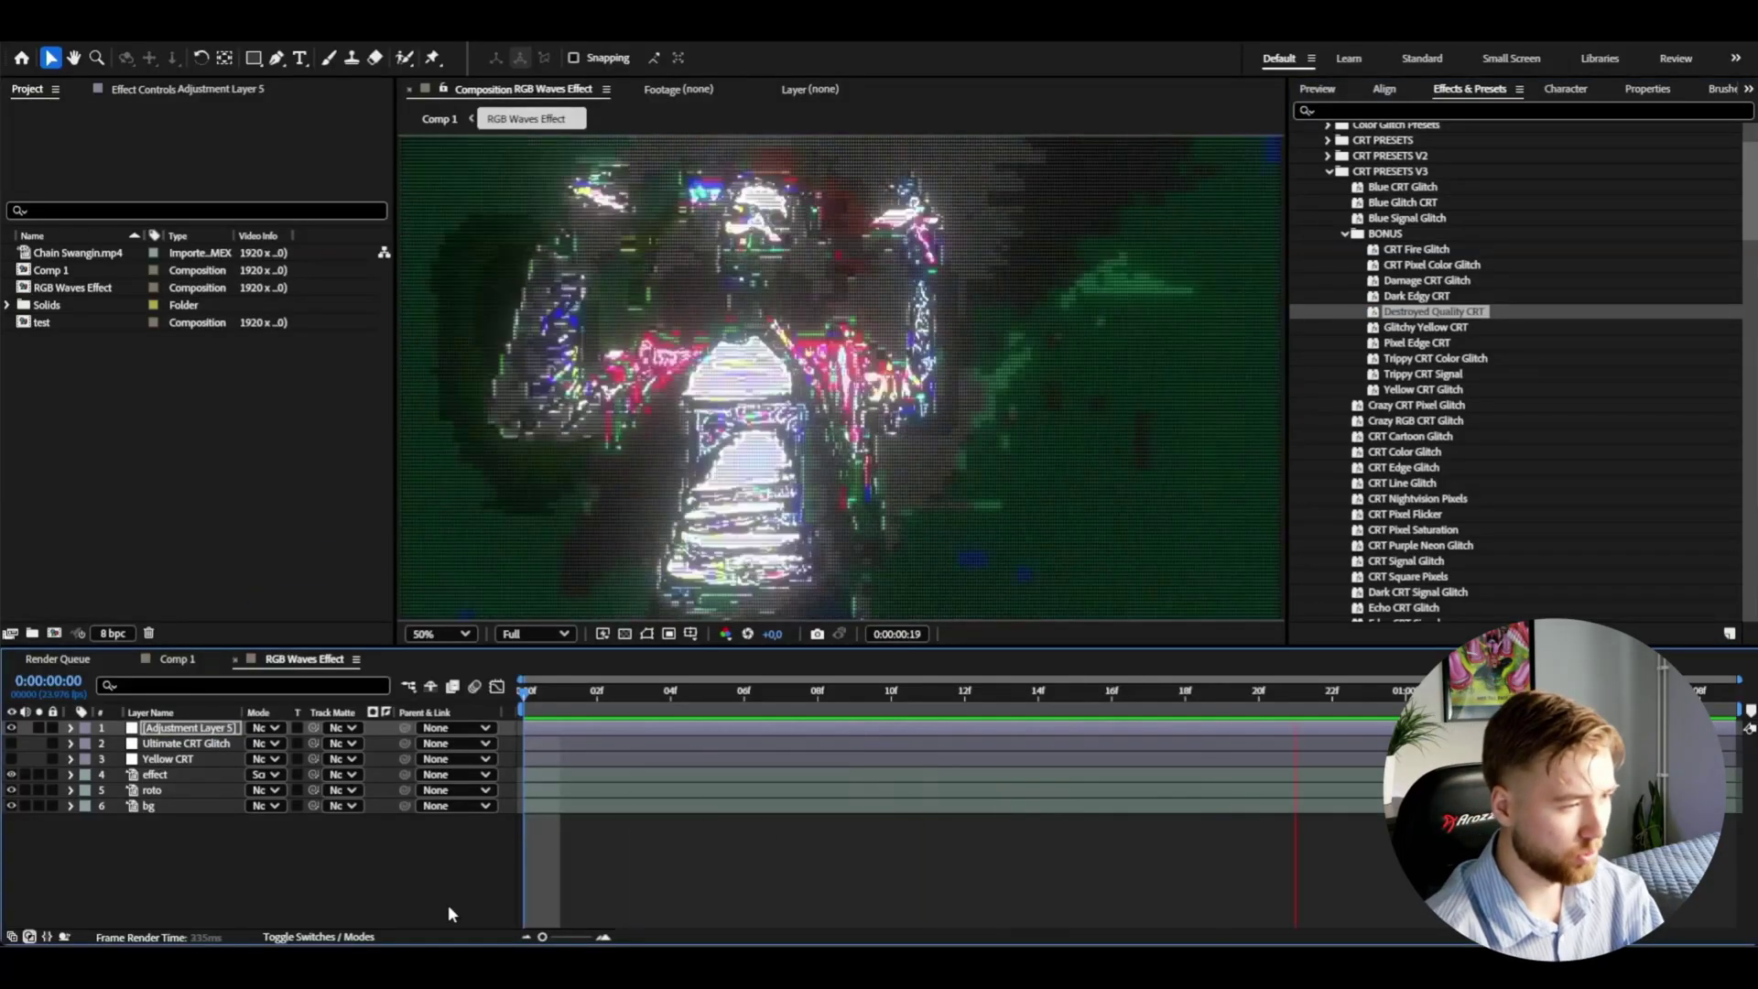